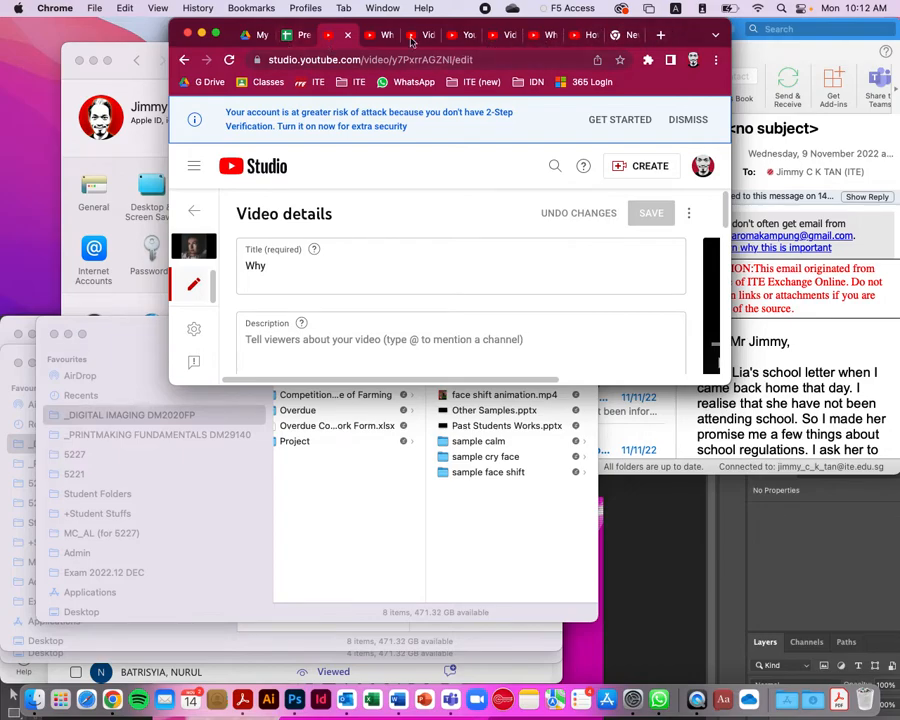
- Switch the browser to the Personal profile and enlarge its window to fill most of the screen
left_click(308, 9)
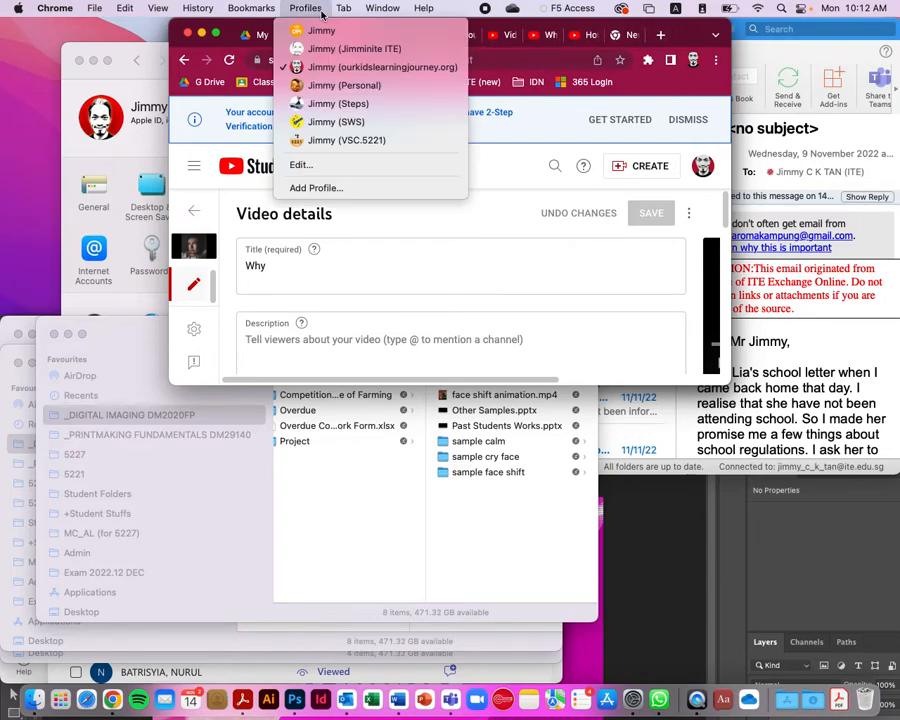
left_click(335, 86)
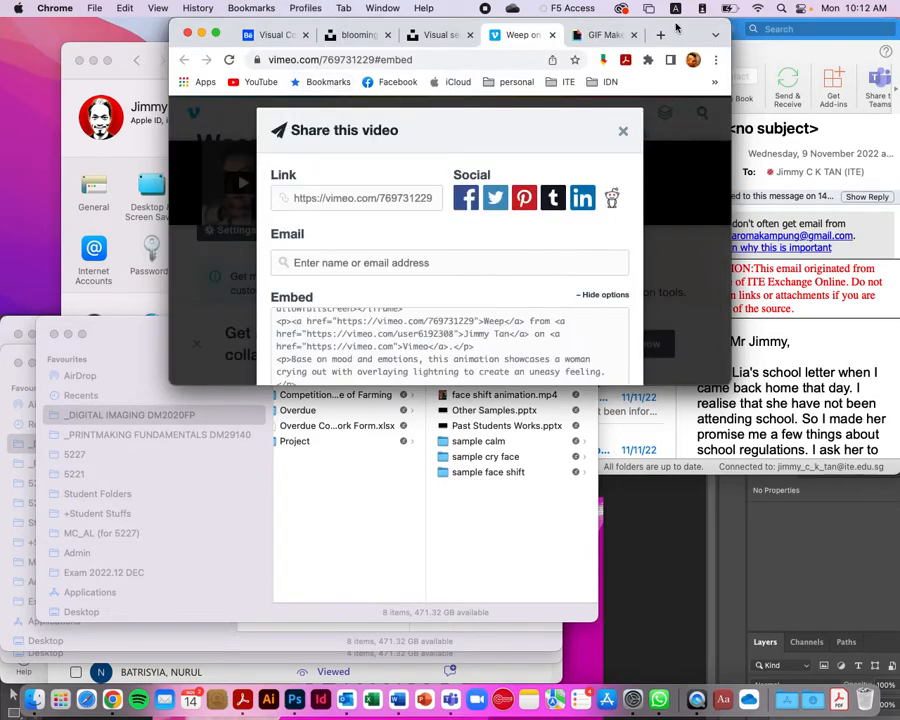
left_click_drag(677, 26, 537, 10)
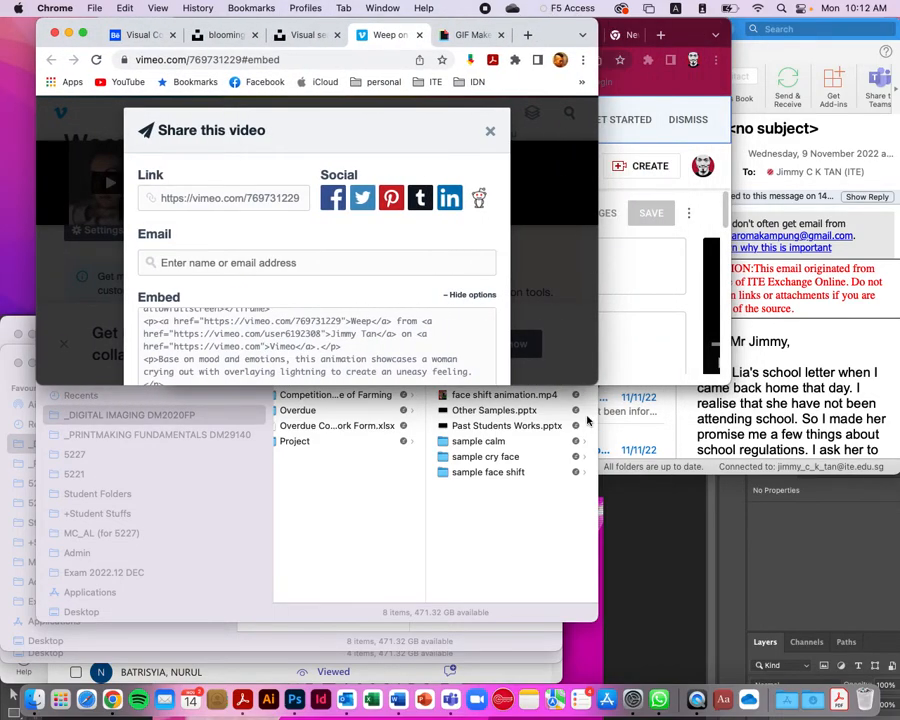
left_click_drag(592, 380, 895, 680)
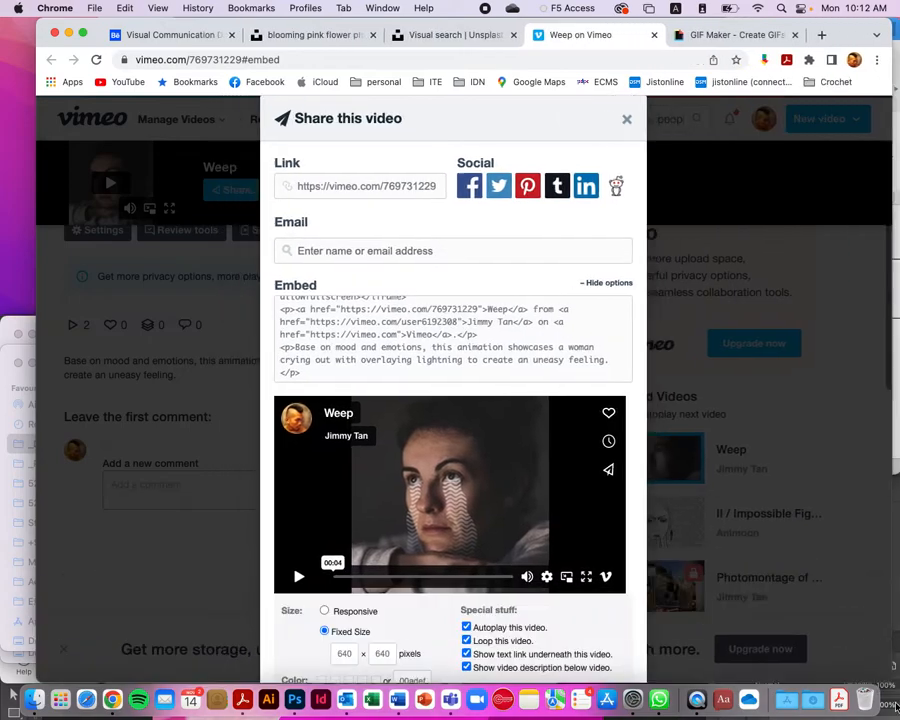
- View the members of the Behance team Visual Communication DX2201B, go to your own Behance profile and open the Contemplate project
left_click(176, 36)
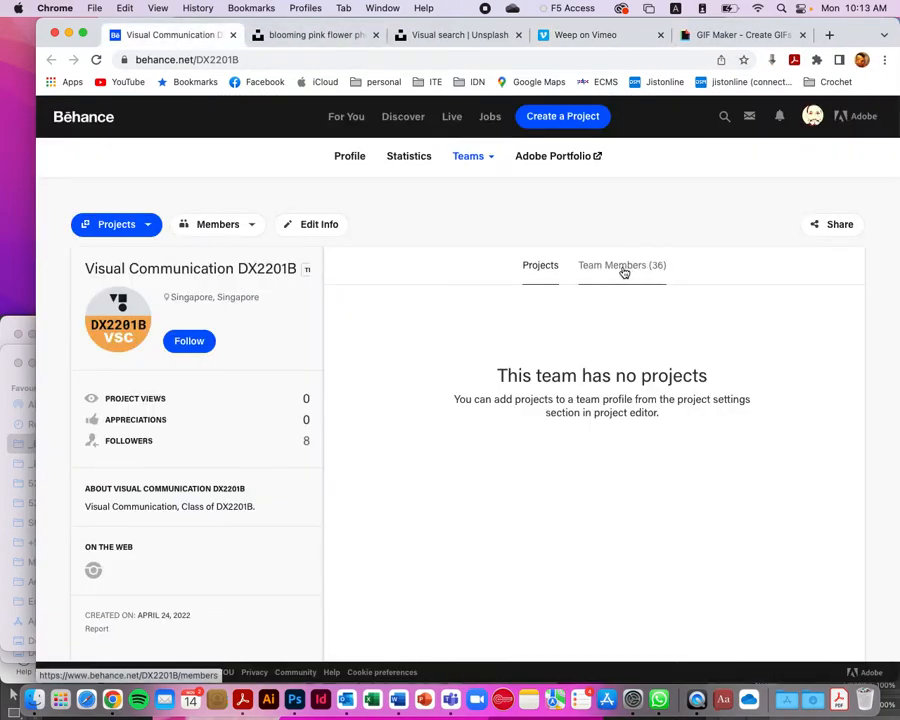
left_click(624, 268)
left_click(812, 116)
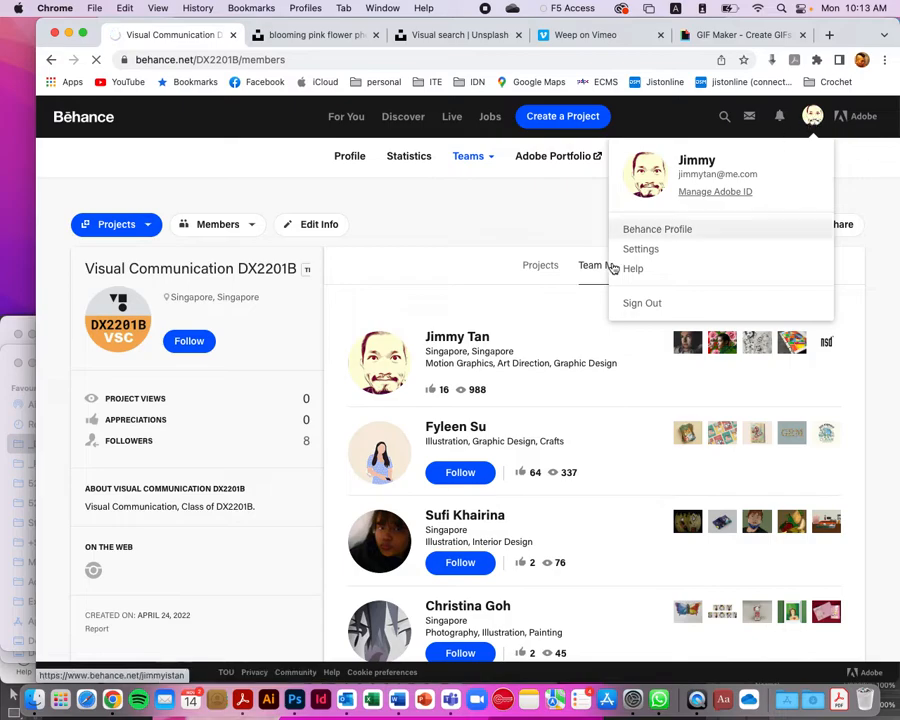
left_click_drag(787, 27, 737, 27)
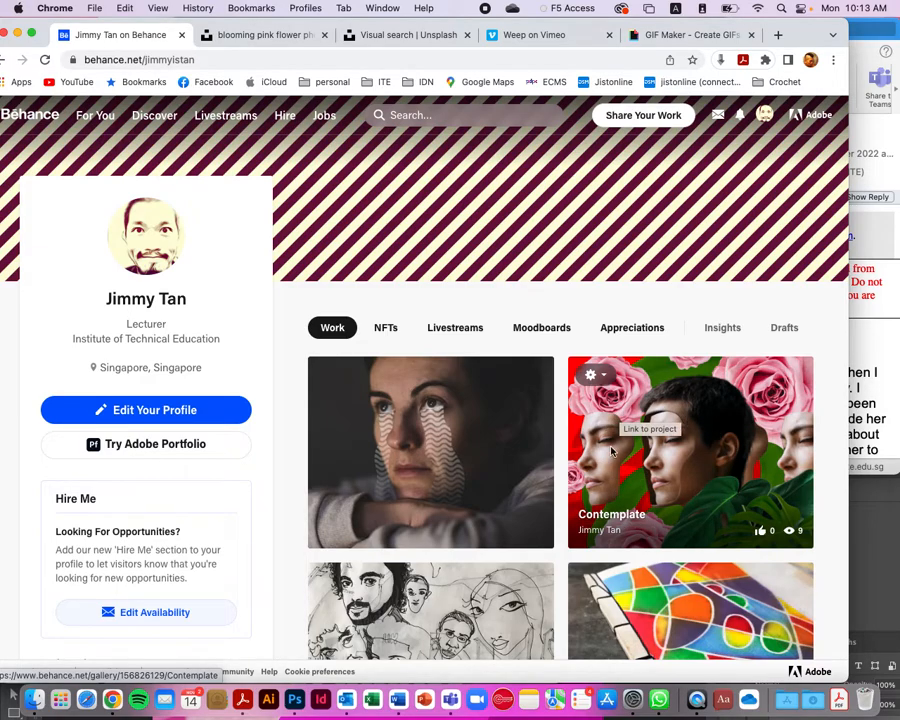
left_click(705, 461)
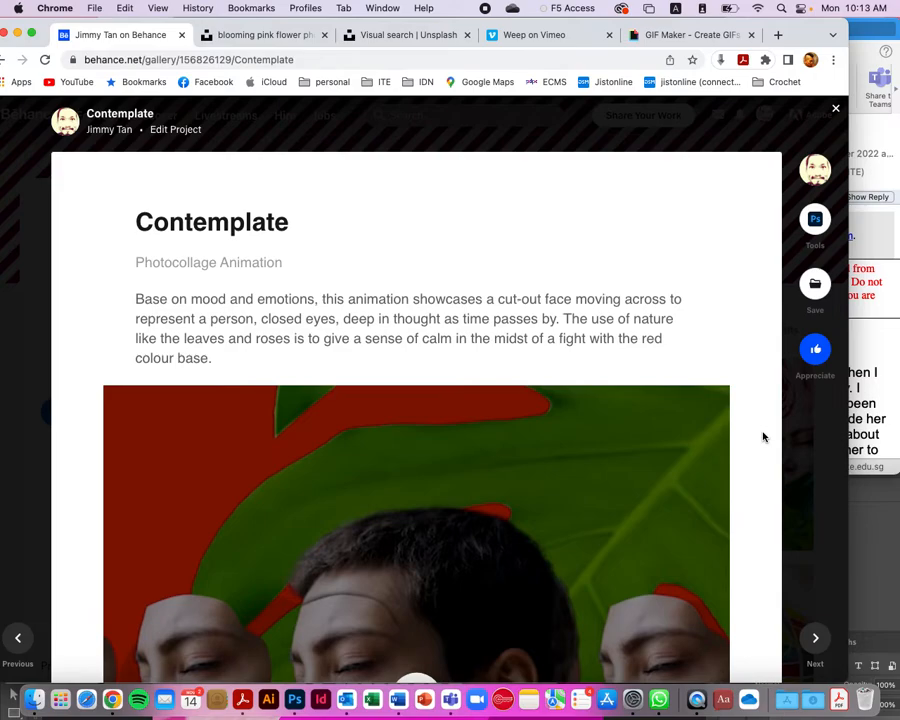
- Examine the Contemplate project's directly uploaded video, source photos with their credits, and the animated GIF with its conversion note
scroll(762, 436, "down", 6)
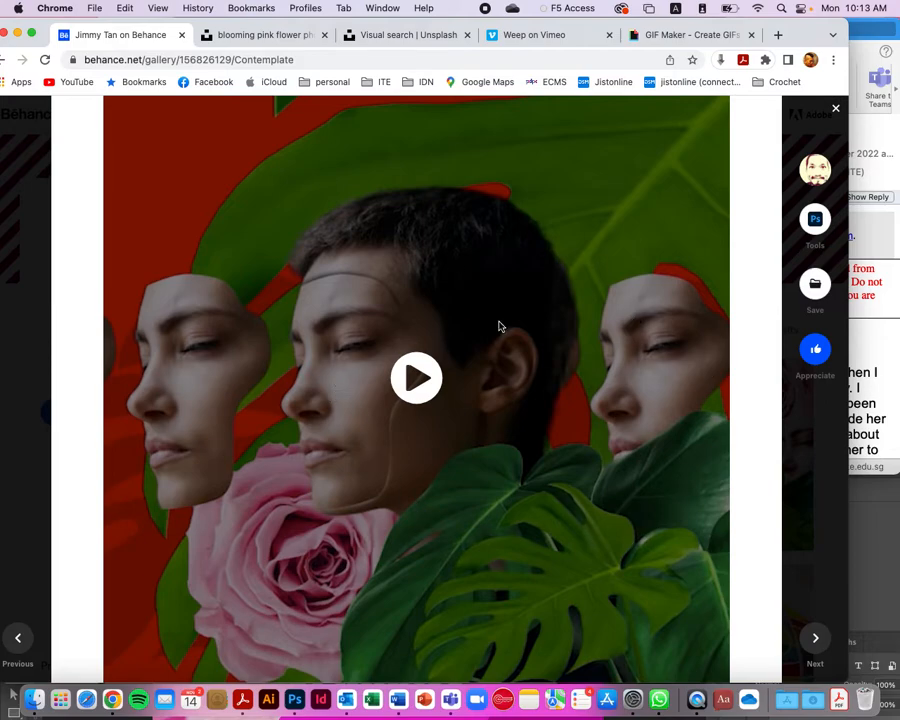
scroll(500, 328, "down", 10)
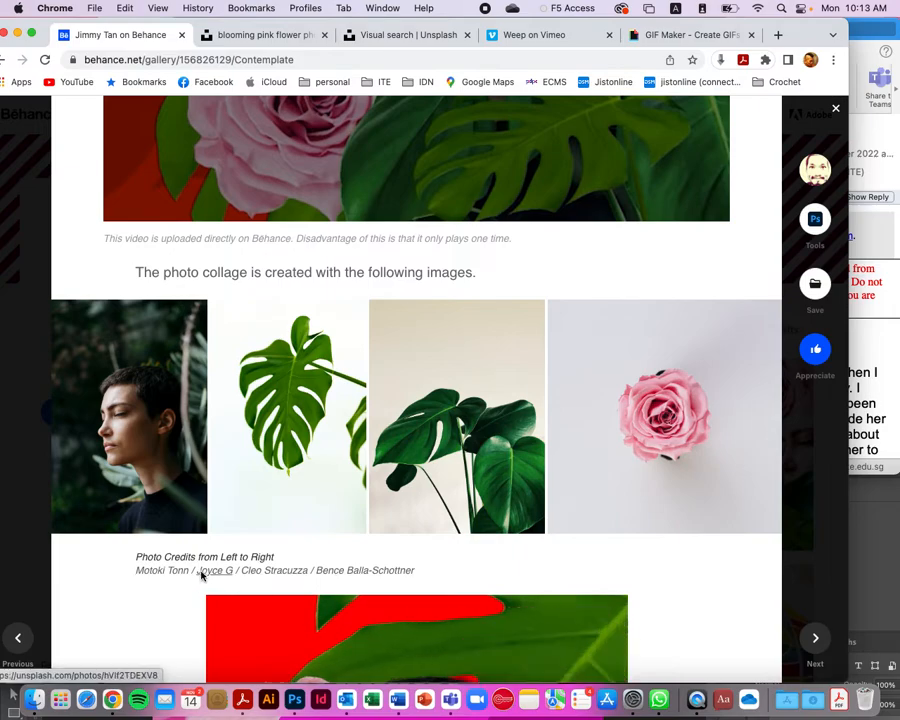
scroll(658, 590, "down", 5)
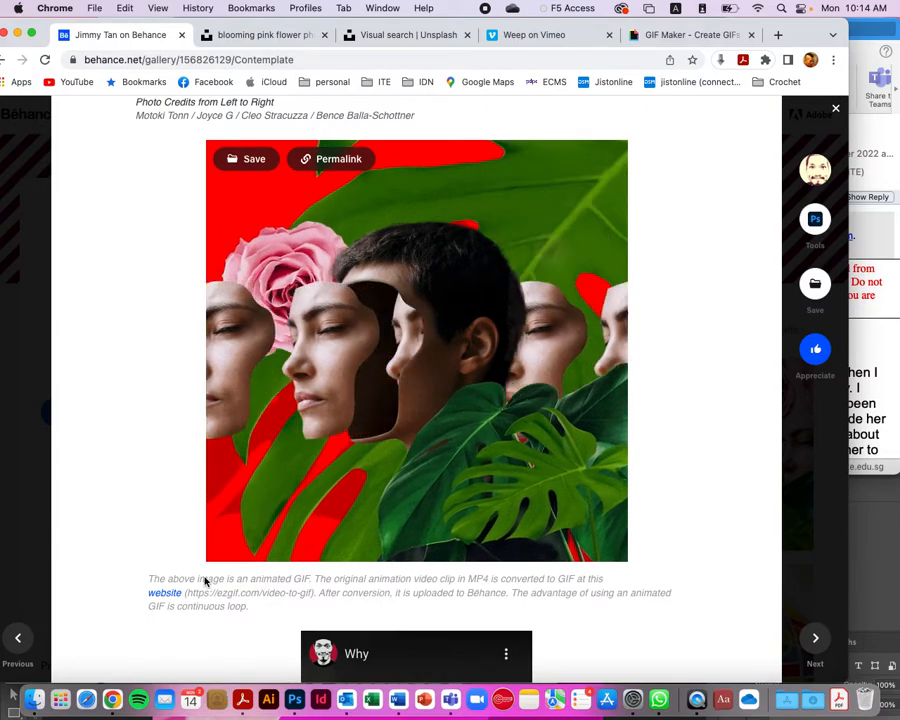
scroll(206, 578, "down", 1)
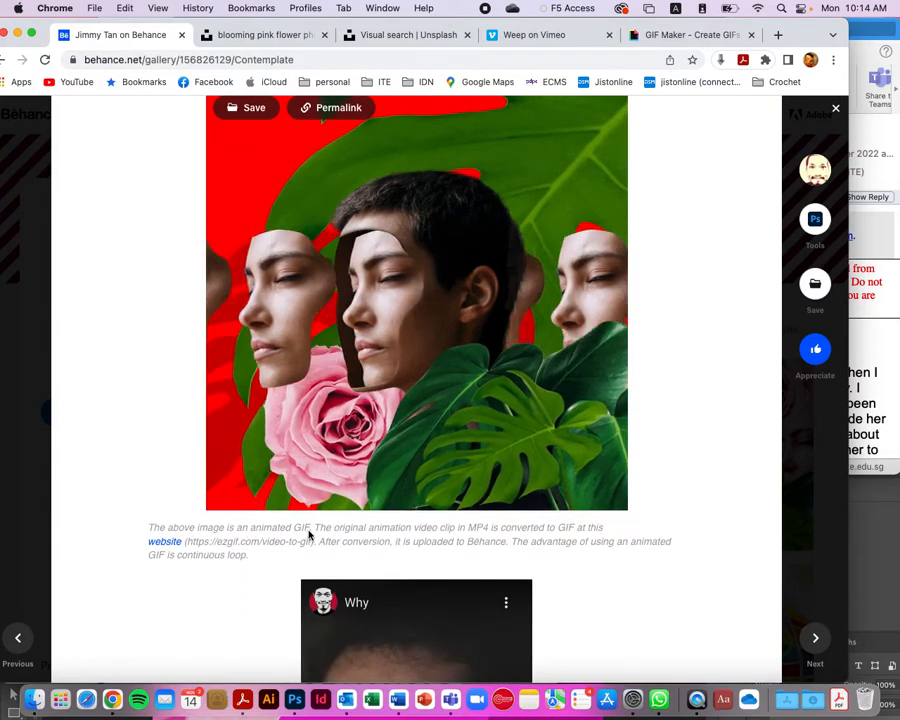
scroll(209, 375, "up", 3)
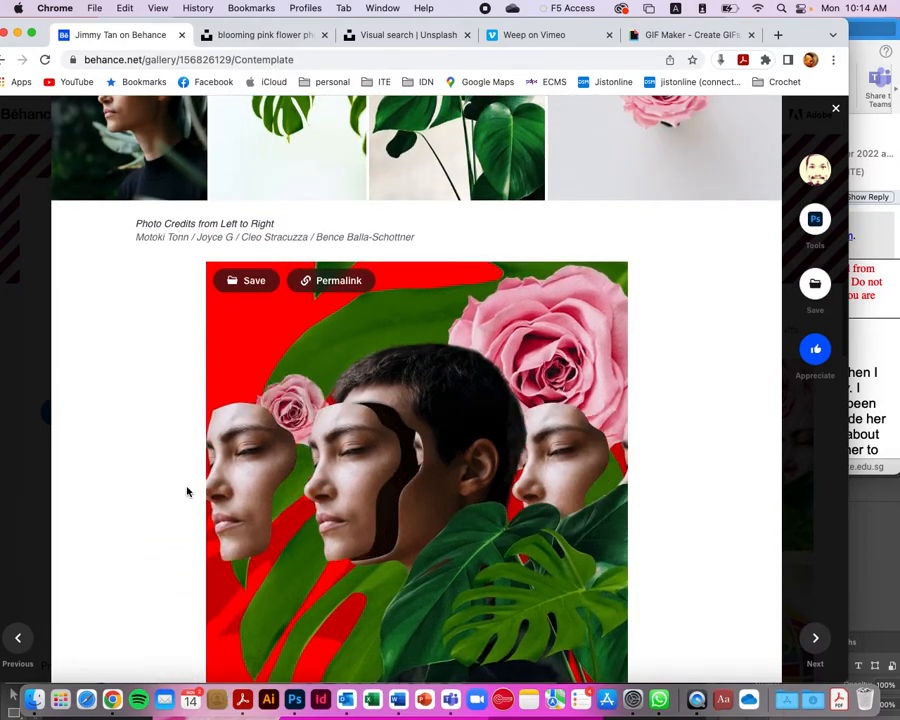
scroll(186, 486, "down", 3)
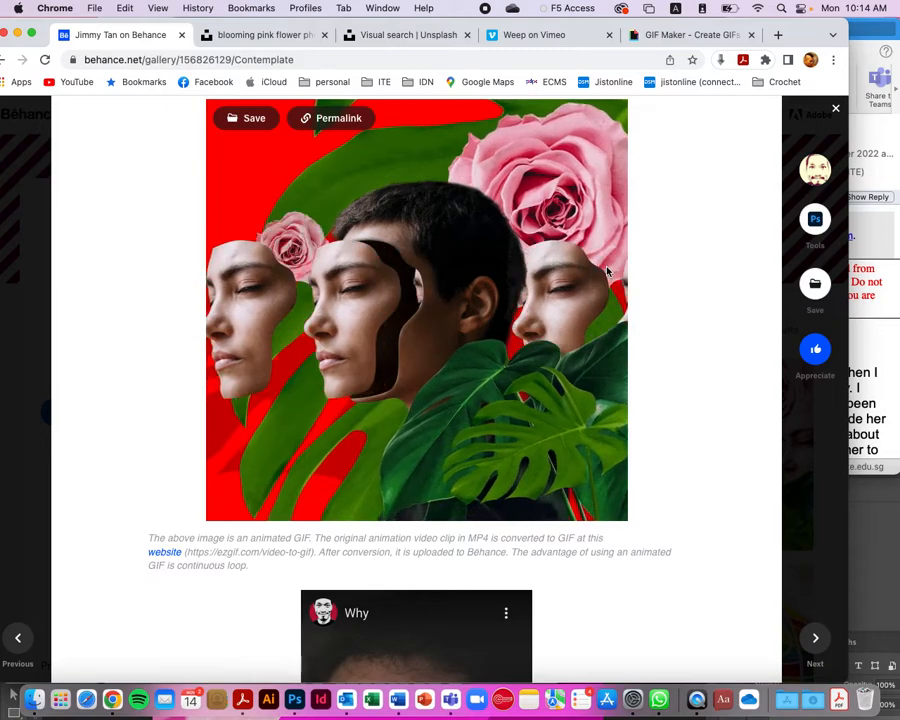
- Examine the project's embedded YouTube and Vimeo videos, highlighting the caption sentence about uploading to YouTube and embedding on Behance
scroll(607, 270, "down", 5)
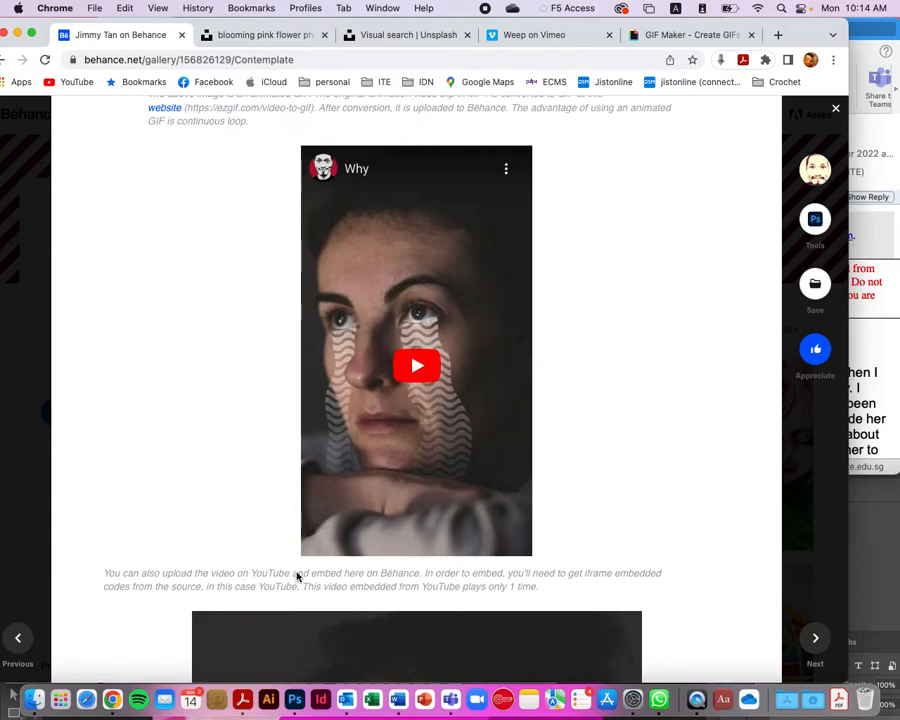
left_click_drag(126, 574, 239, 579)
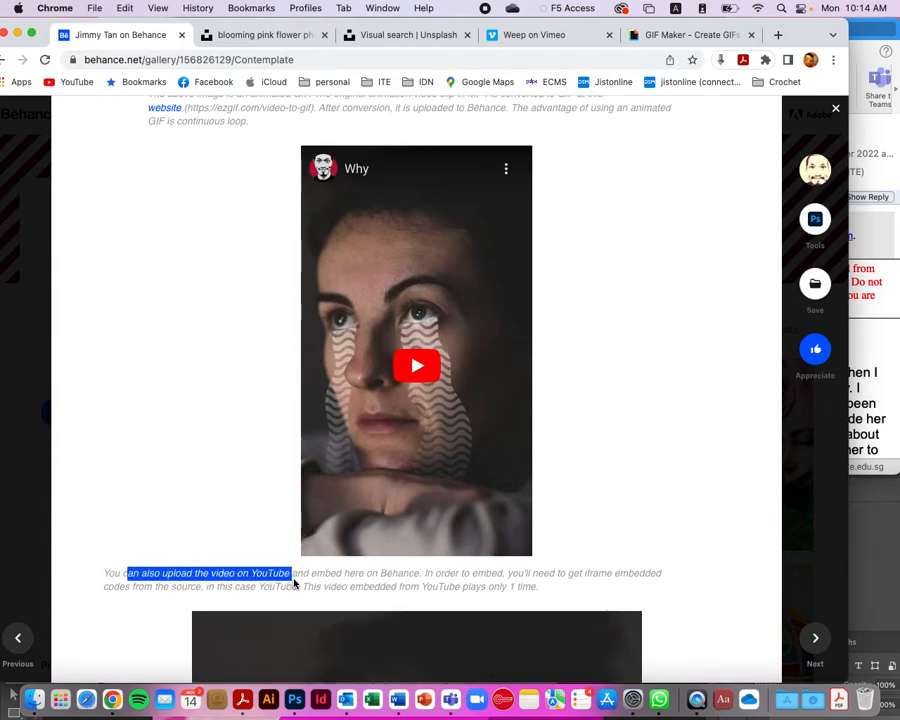
left_click_drag(413, 580, 428, 579)
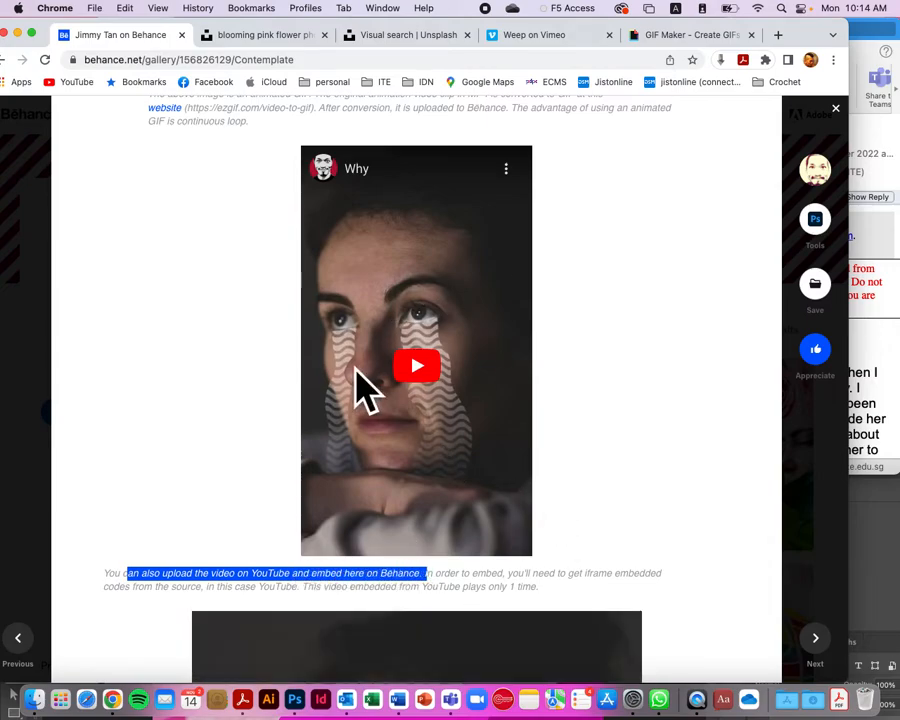
scroll(521, 464, "down", 8)
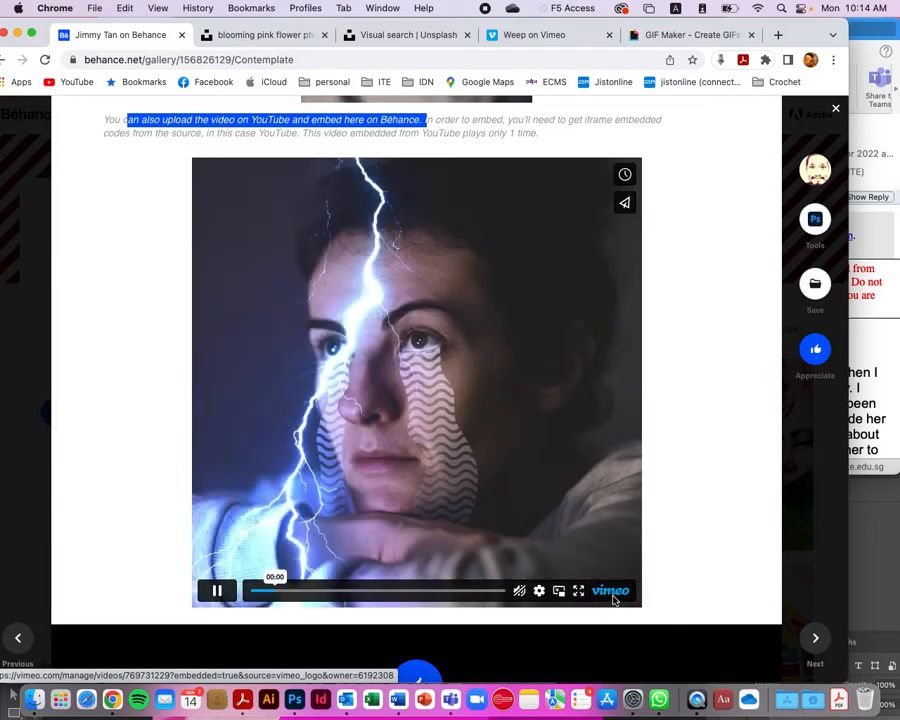
scroll(396, 543, "up", 3)
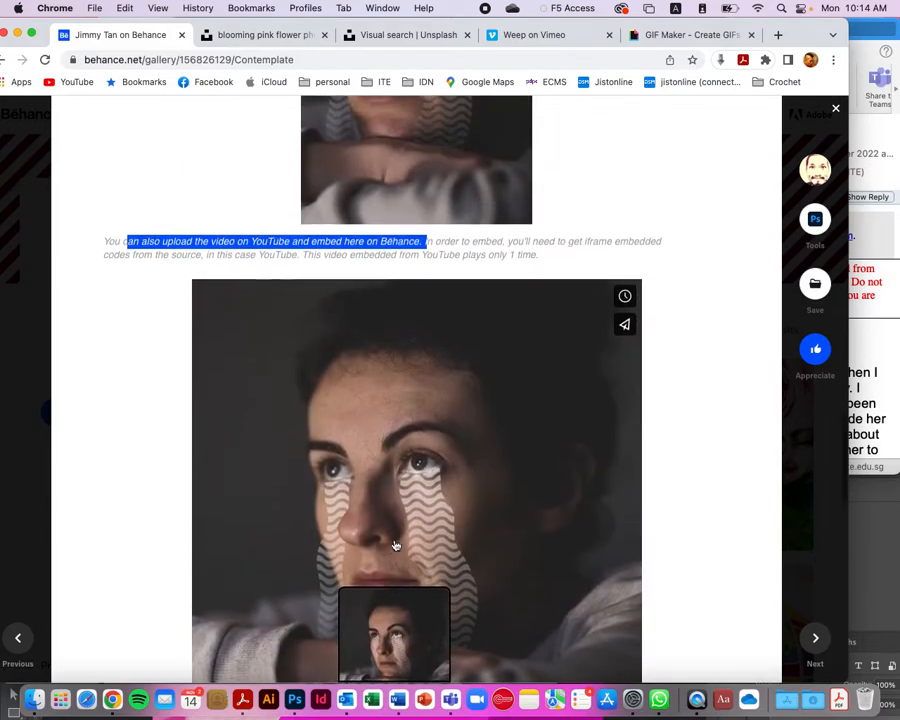
scroll(396, 543, "up", 4)
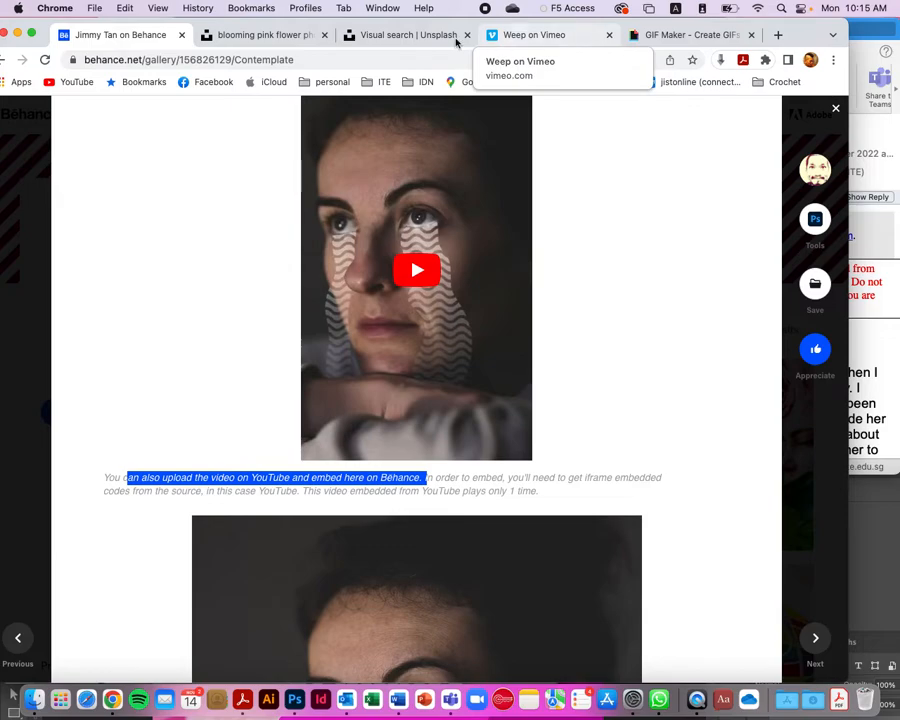
- Search Google in a new tab for "behance embed video" and open the Behance Help Center article "Guide: Embedding Media"
key("super+grave")
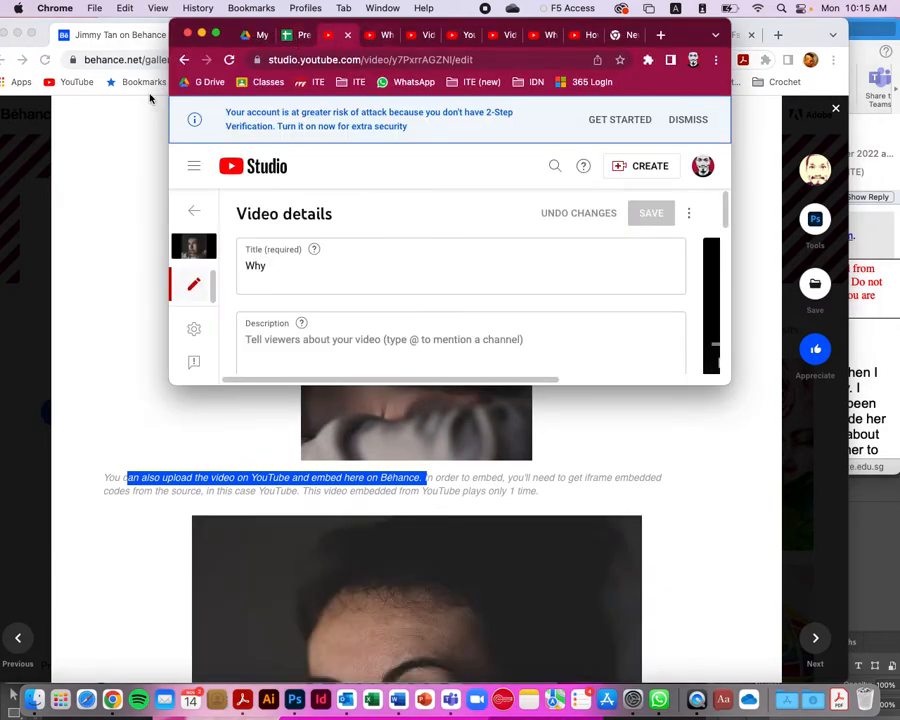
left_click(73, 122)
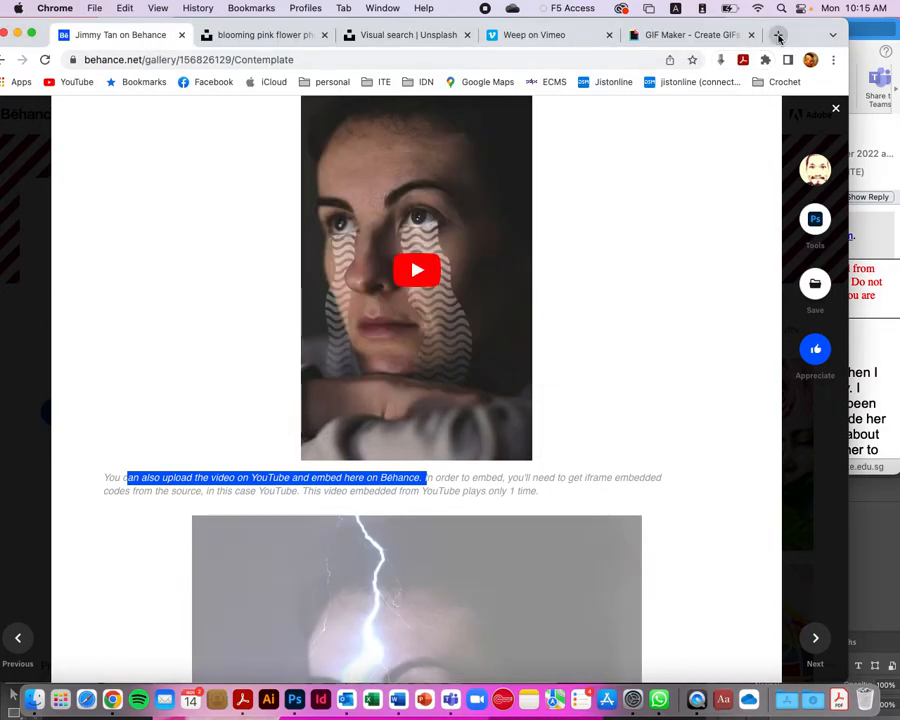
left_click(778, 34)
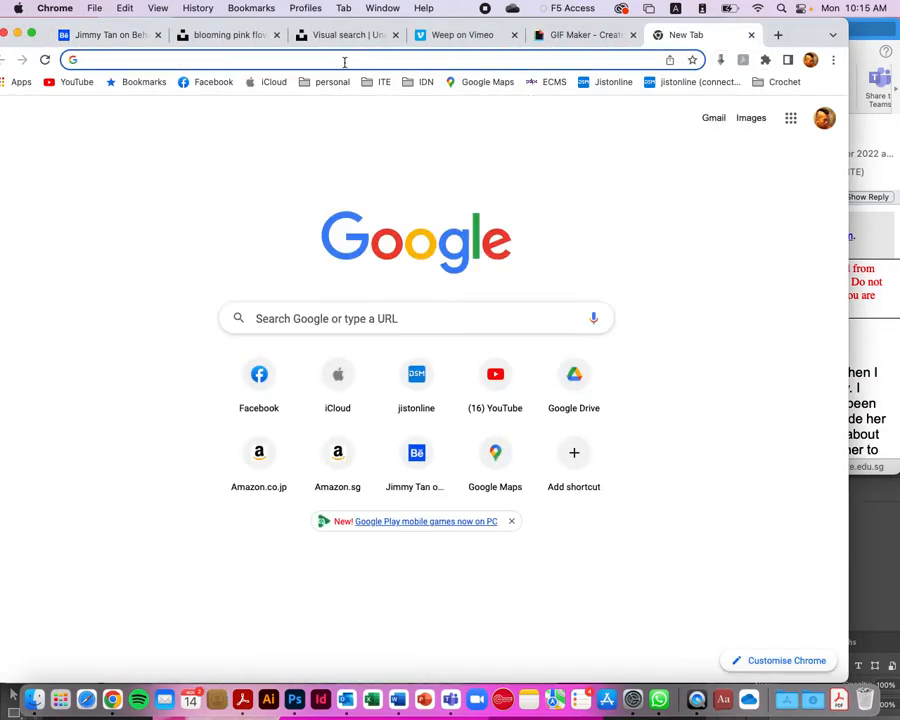
left_click(342, 62)
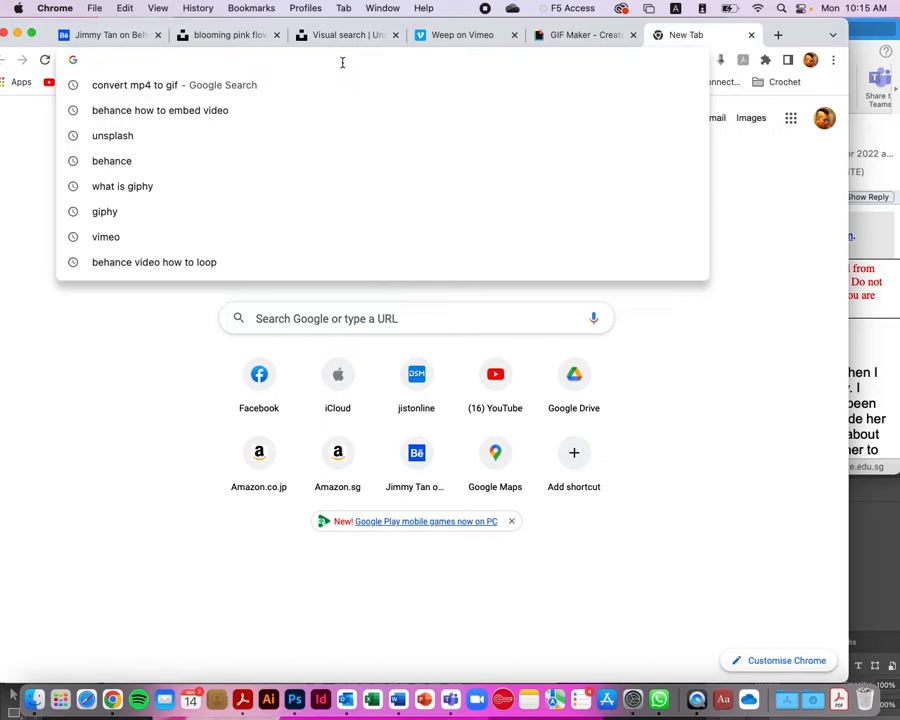
type("behance ")
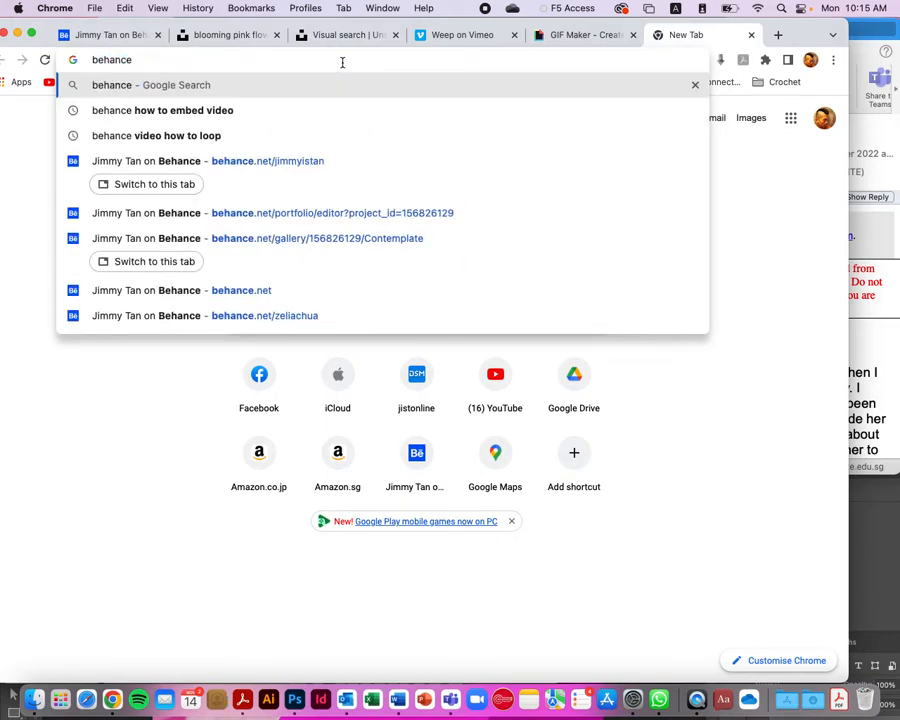
type("embed ")
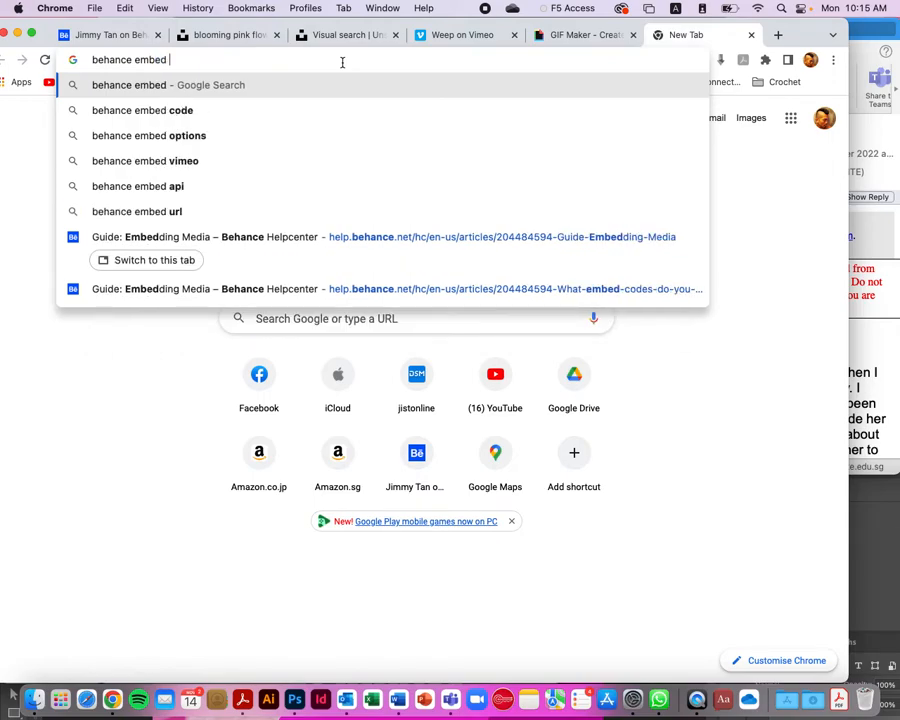
type("video")
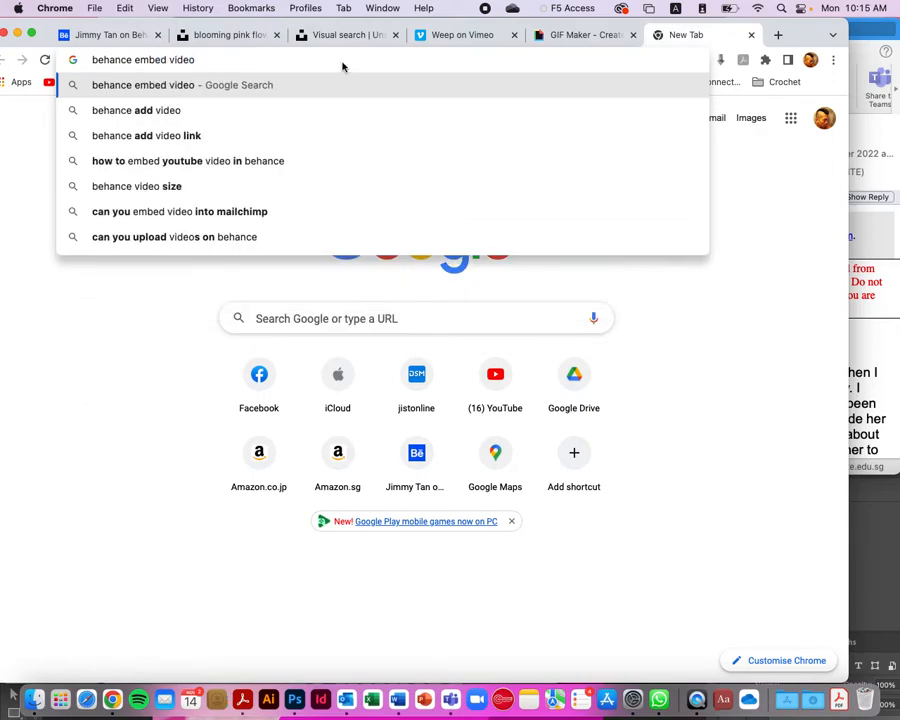
key("Return")
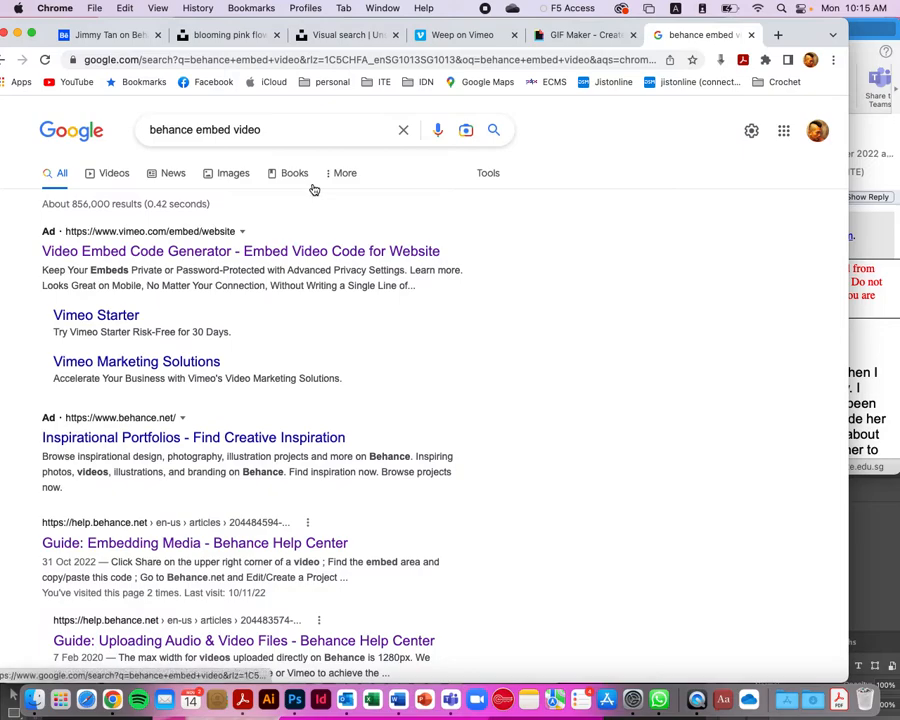
scroll(330, 214, "down", 2)
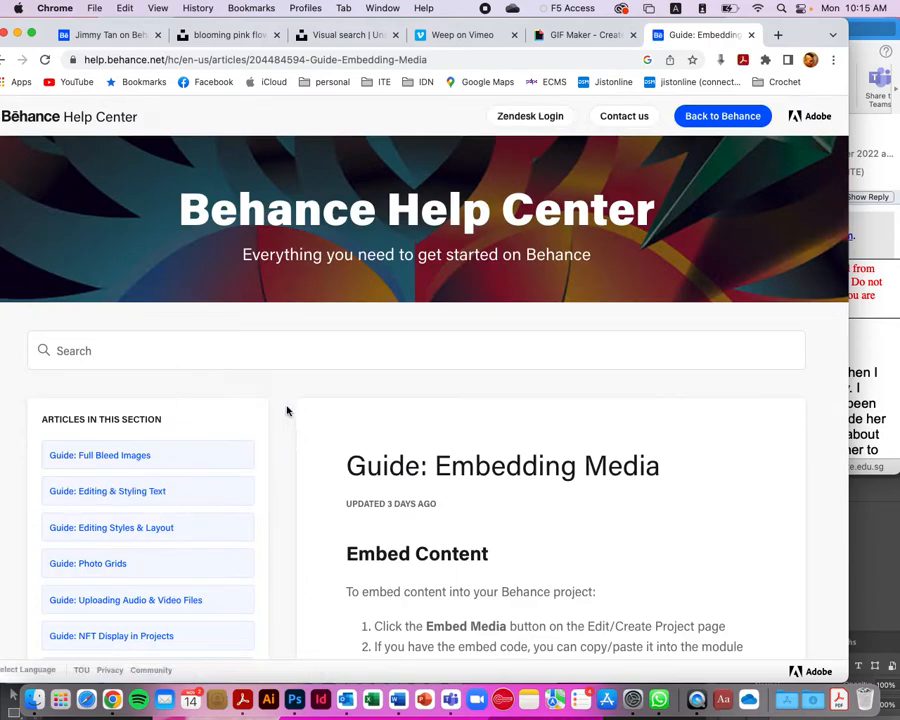
- Read the Embedding Media guide's embed instructions and look over the other articles in its section
scroll(285, 412, "down", 1)
scroll(285, 412, "down", 2)
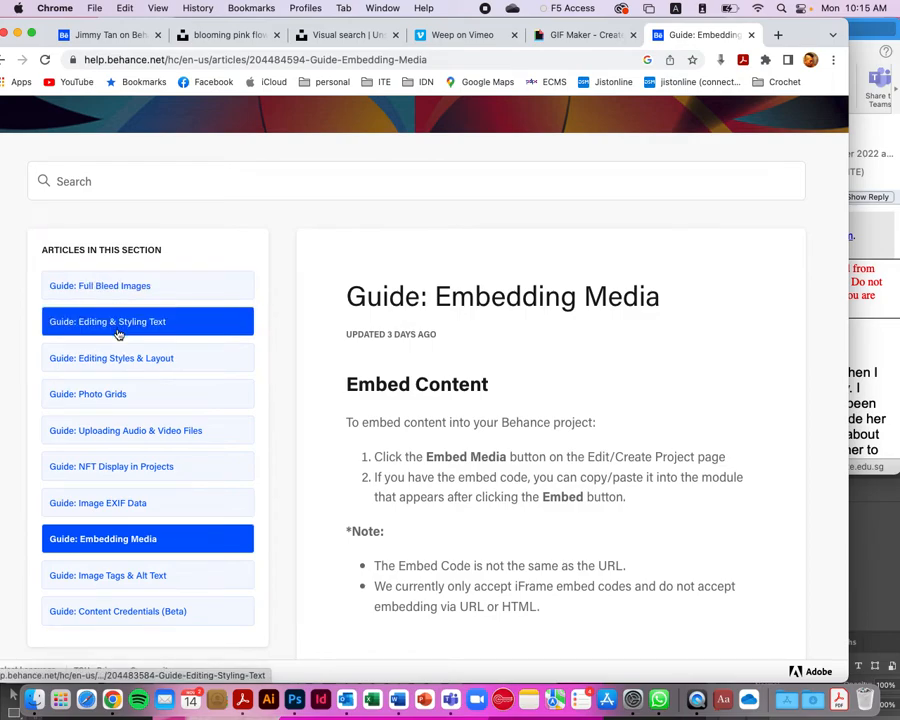
scroll(140, 404, "down", 1)
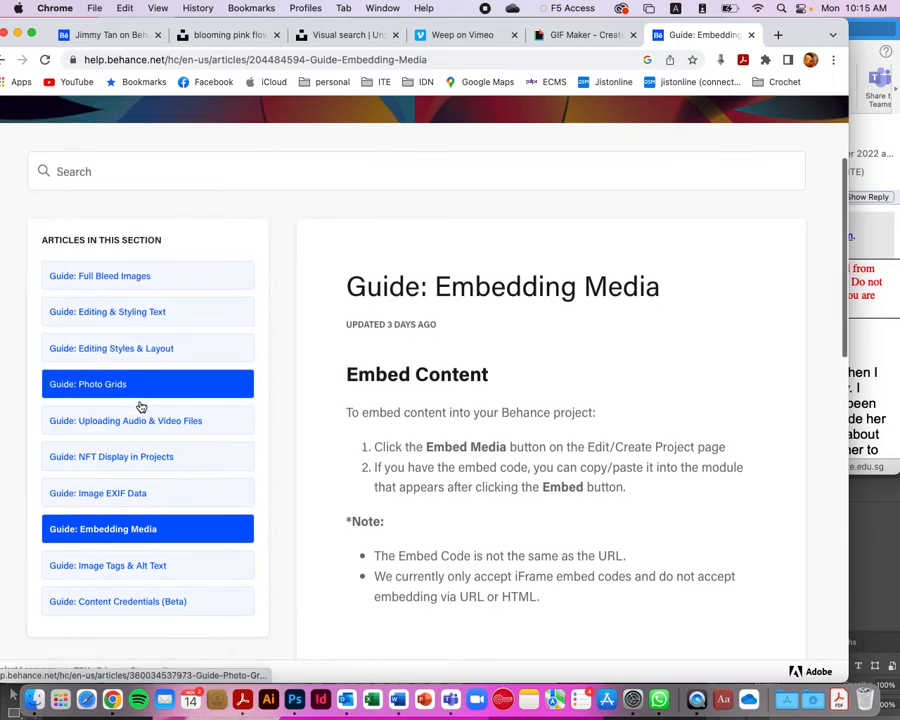
scroll(125, 400, "down", 3)
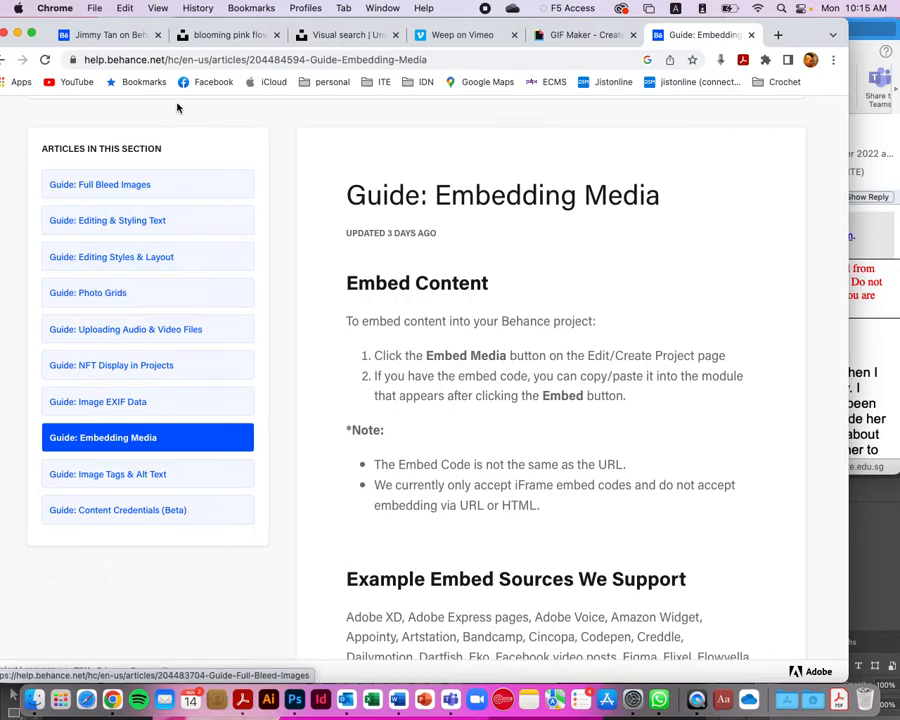
- Revisit the Contemplate project's animated GIF and source photo grid, and return to the Embedding Media guide
left_click(131, 38)
scroll(616, 386, "down", 15)
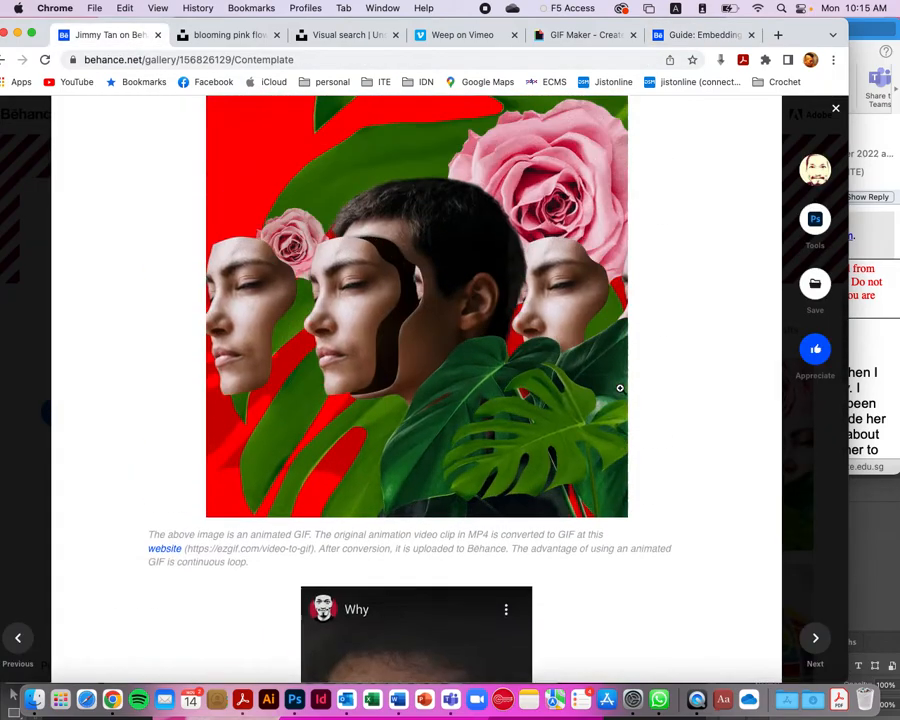
scroll(618, 388, "up", 2)
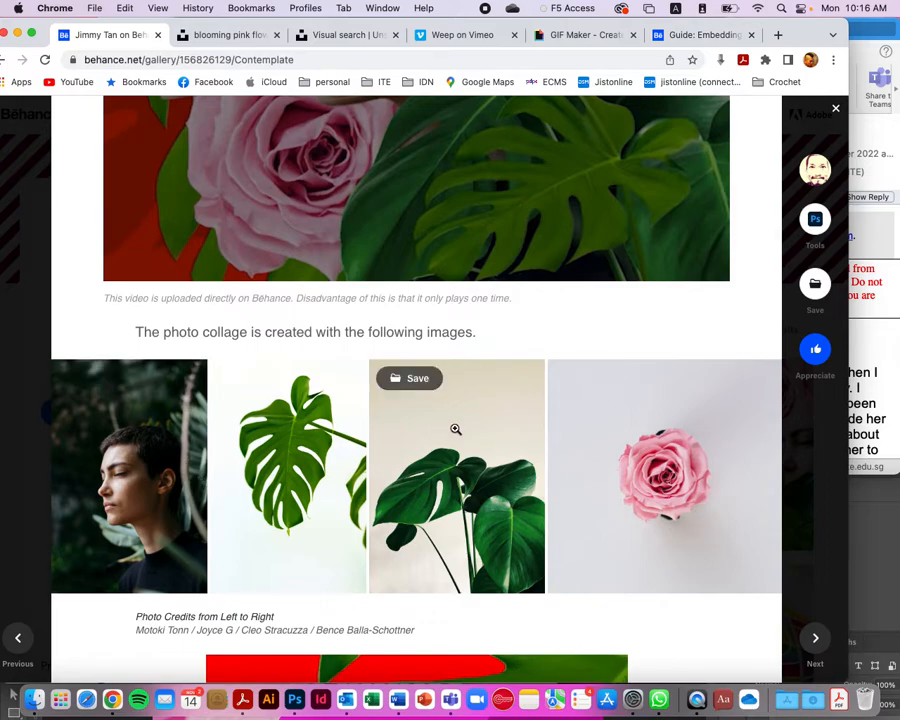
left_click(695, 34)
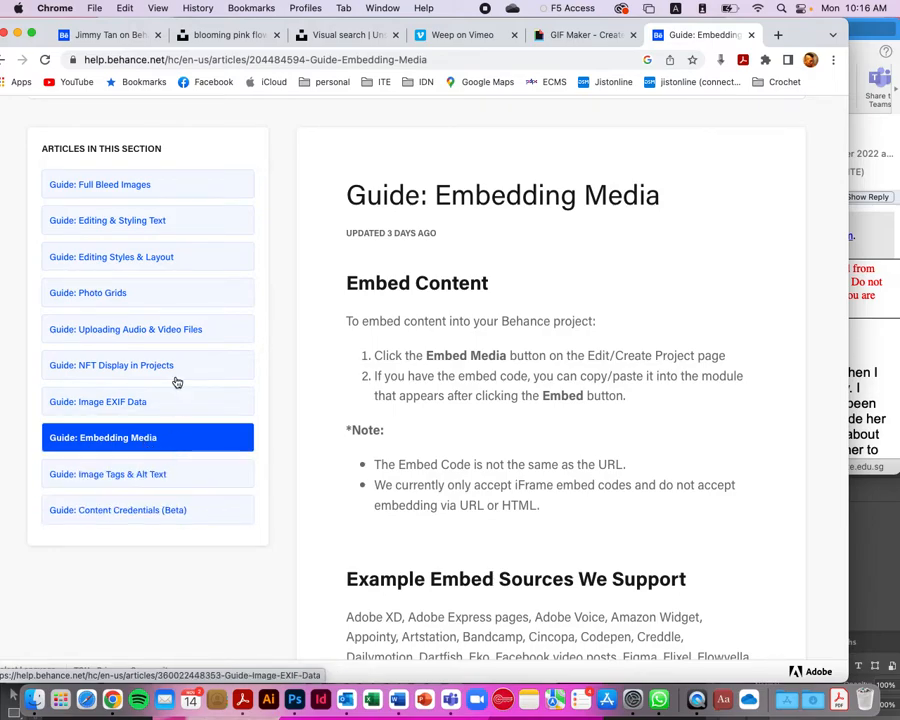
- Highlight the Embedding Media guide's web address and return to the beginning of the Contemplate project
scroll(307, 345, "up", 4)
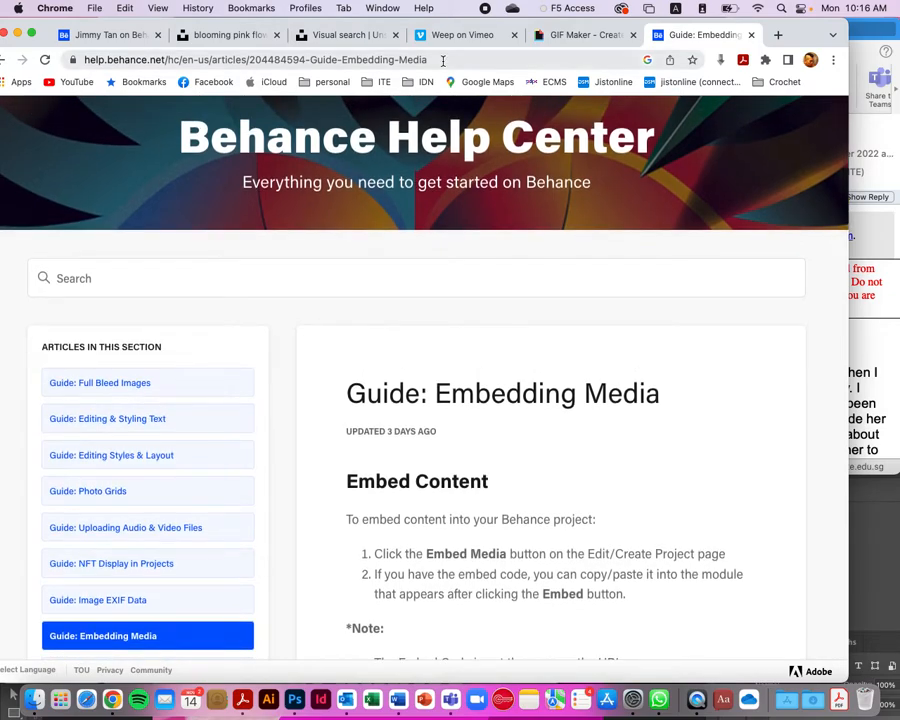
left_click(443, 61)
scroll(170, 321, "up", 2)
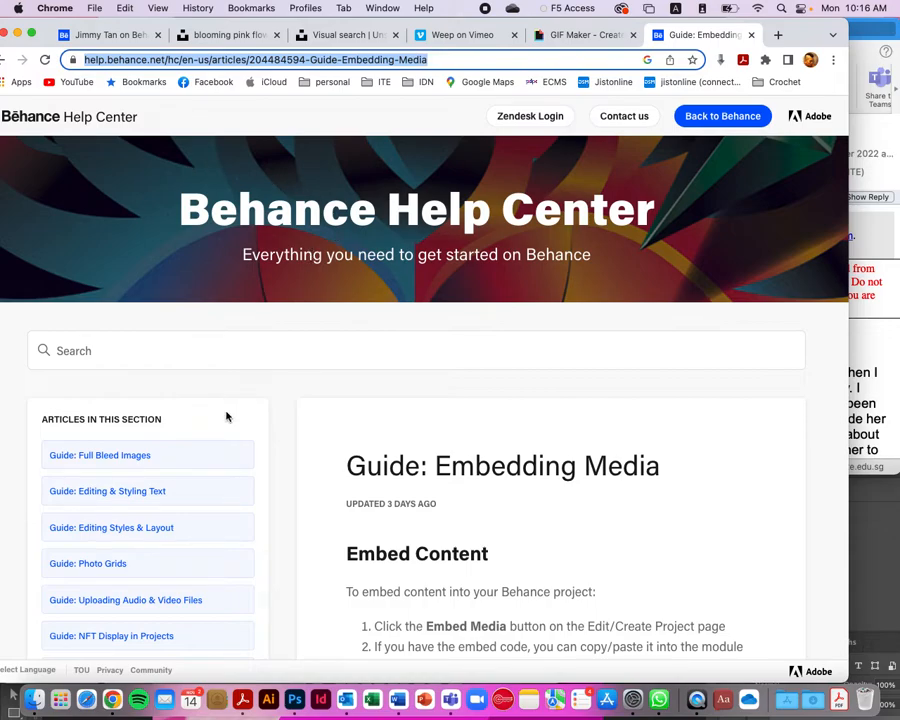
left_click(117, 37)
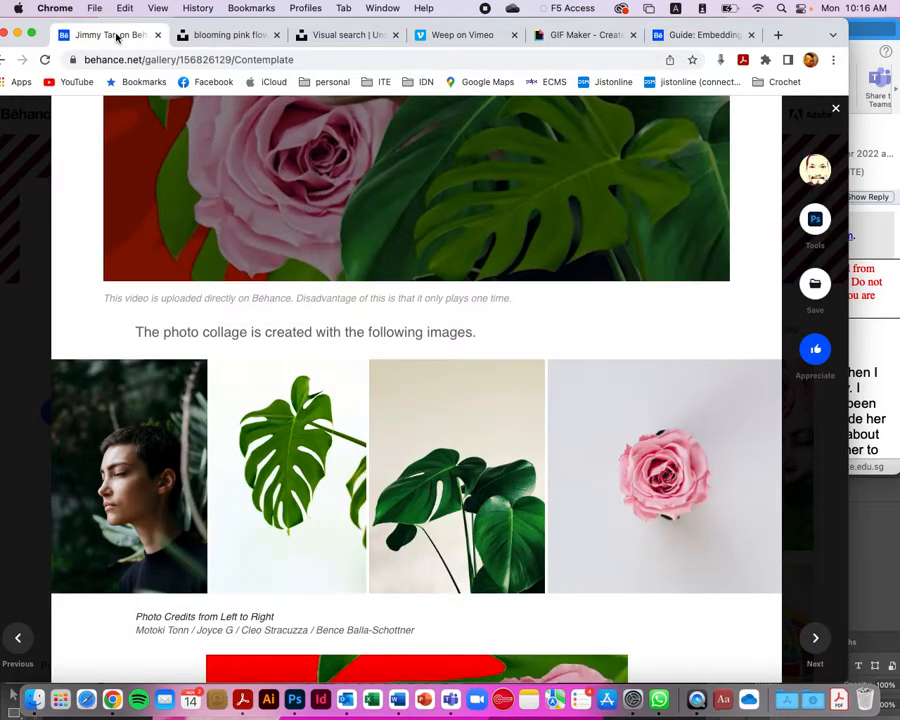
scroll(538, 277, "up", 5)
scroll(538, 277, "up", 3)
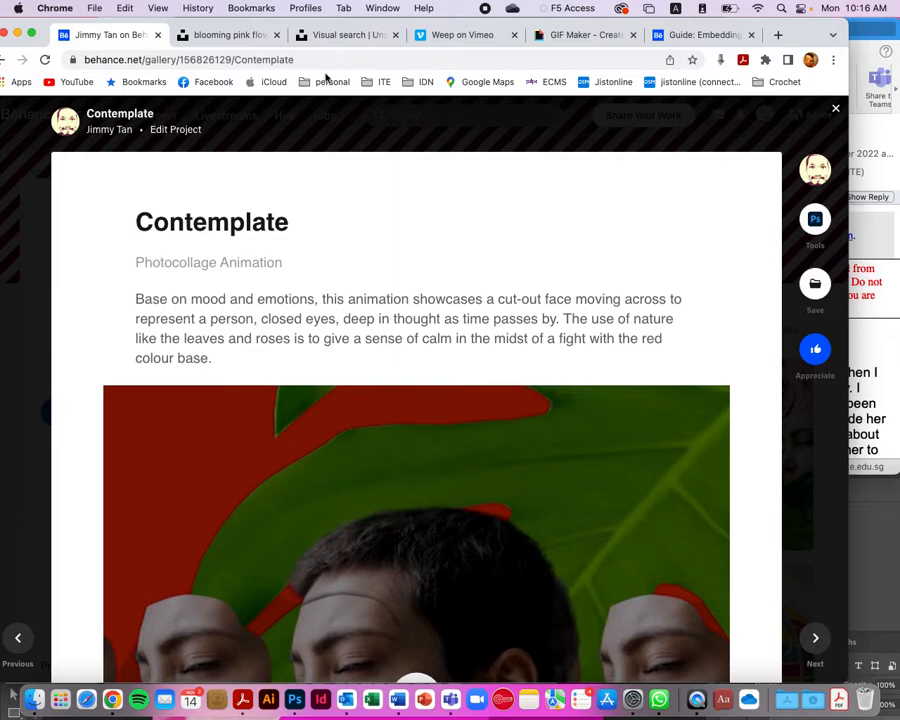
- Open the project owner's profile in a new tab, widening the browser window, and start a new project from there
left_click(68, 121, "super")
left_click(195, 37)
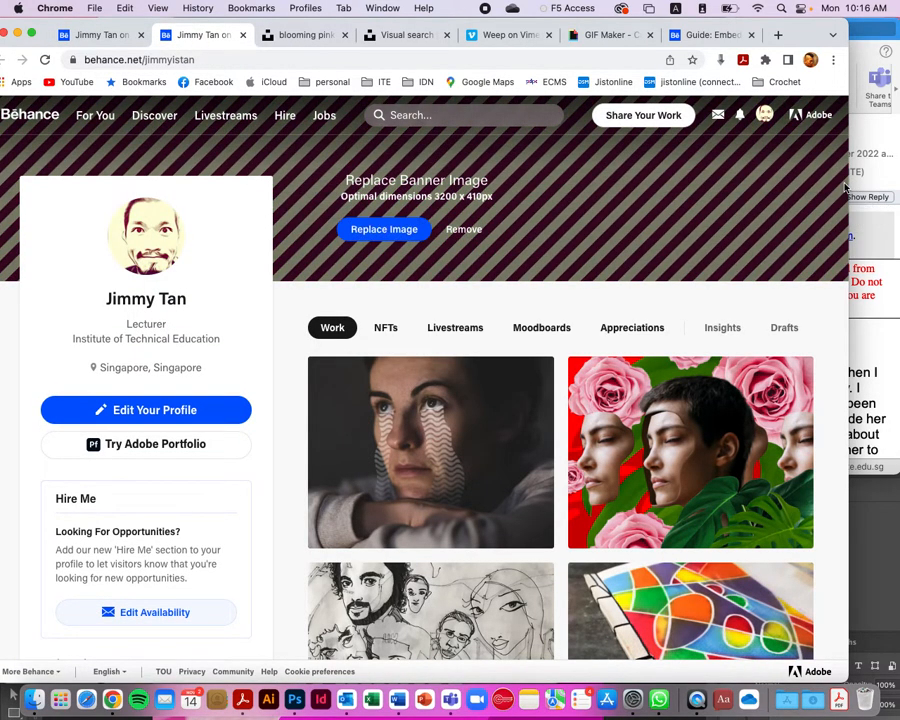
left_click_drag(848, 185, 880, 186)
mouse_move(670, 118)
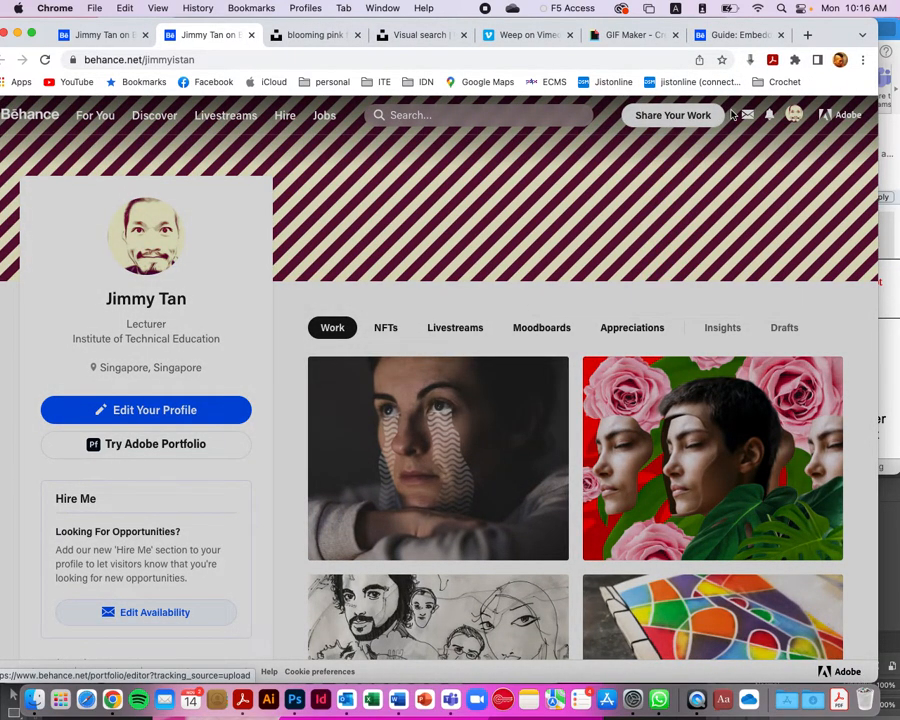
mouse_move(795, 115)
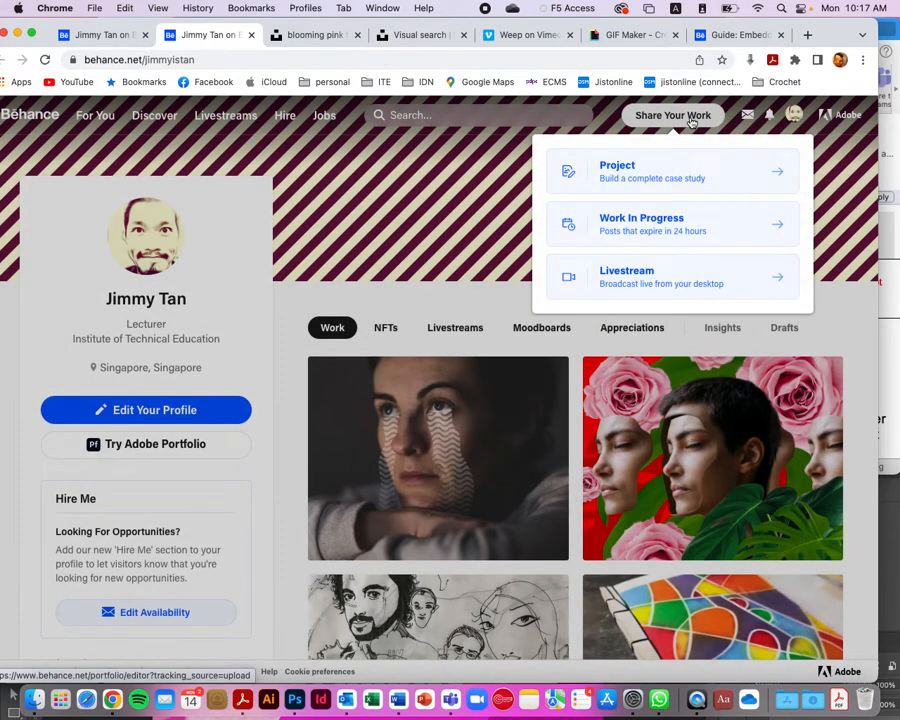
left_click(619, 170)
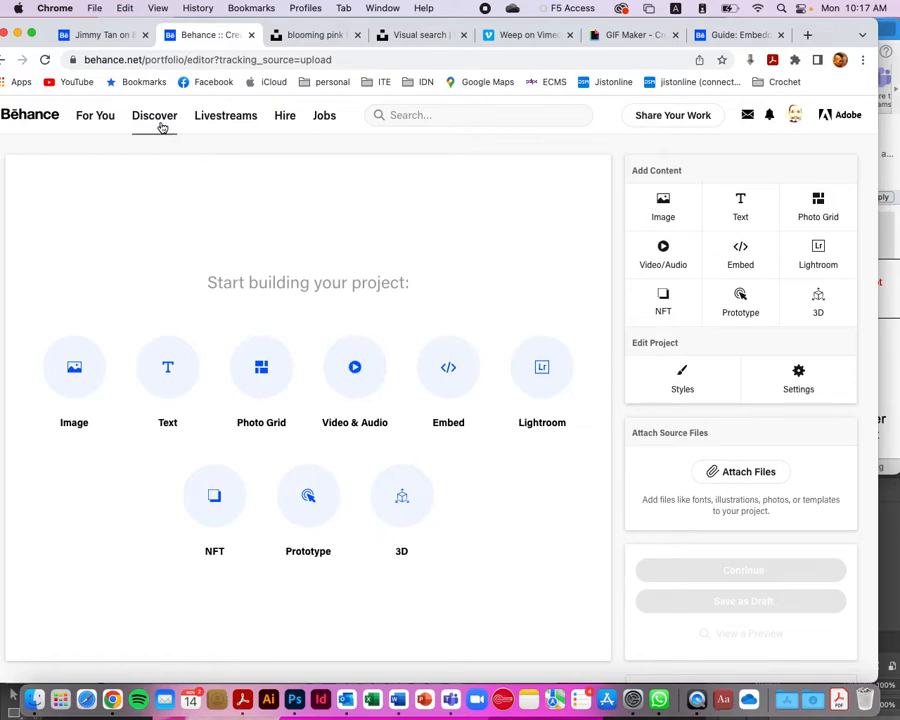
- Compare the Contemplate project's title, subtitle and description layout with the blank project editor
left_click(127, 36)
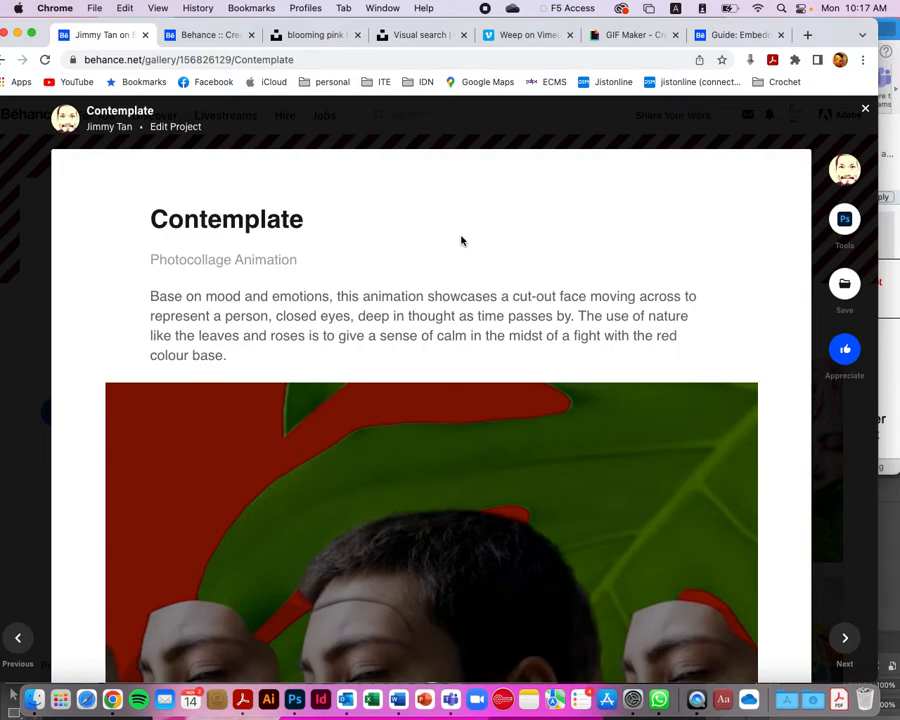
left_click(214, 38)
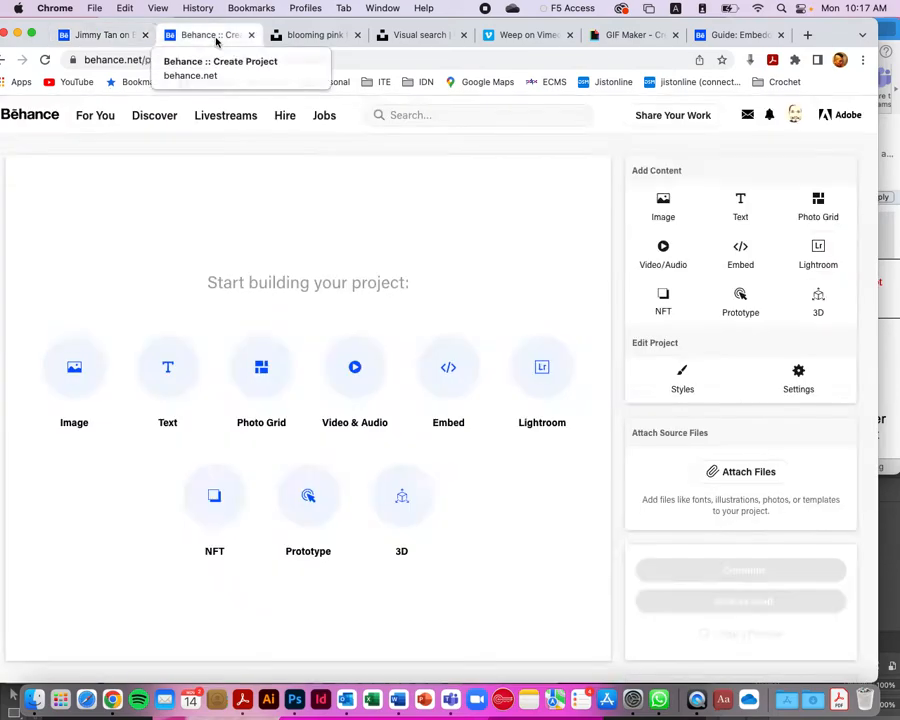
left_click(97, 36)
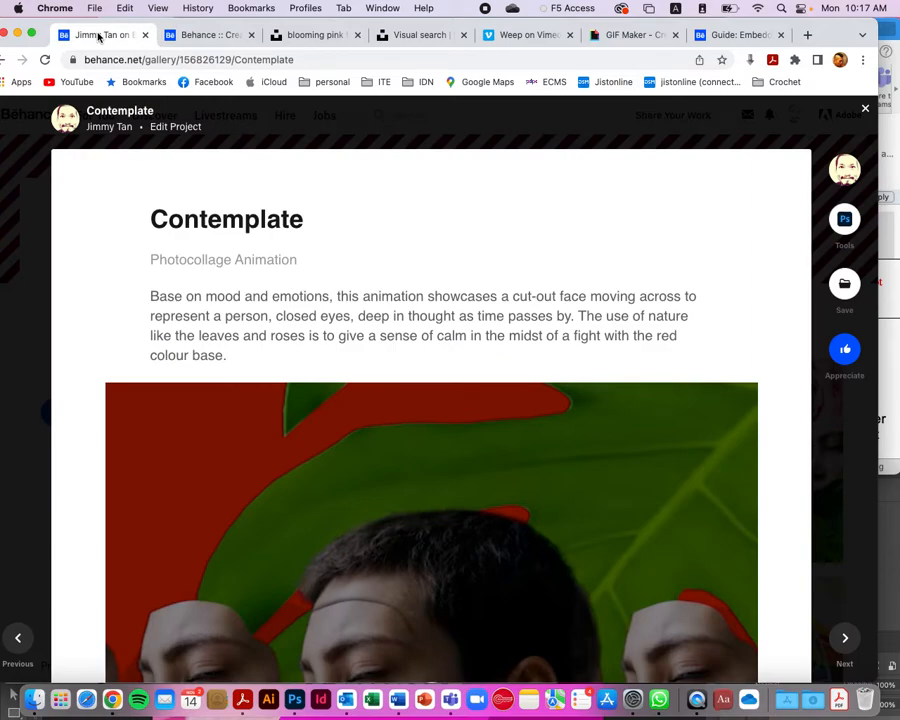
left_click(213, 40)
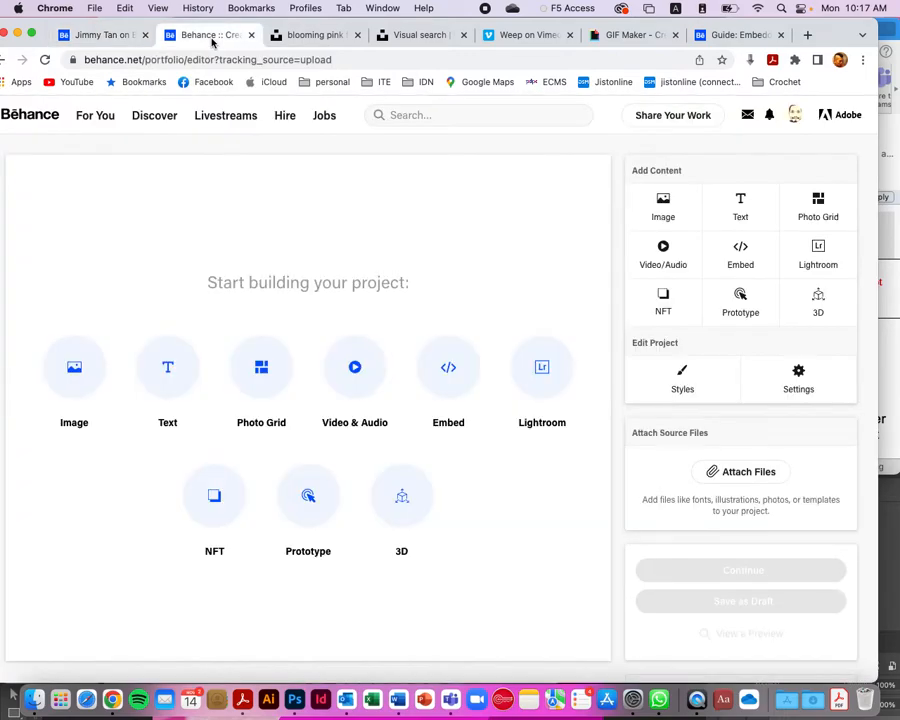
- Add two text blocks to the new project, reading "Title" and "Subtitle"
left_click(169, 372)
type("Title")
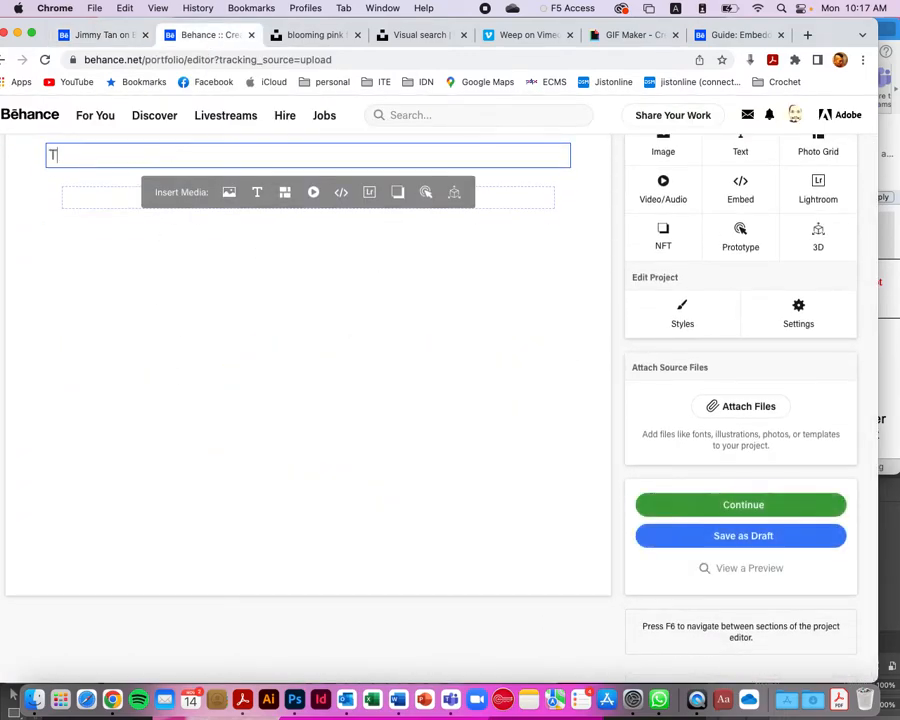
left_click(257, 201)
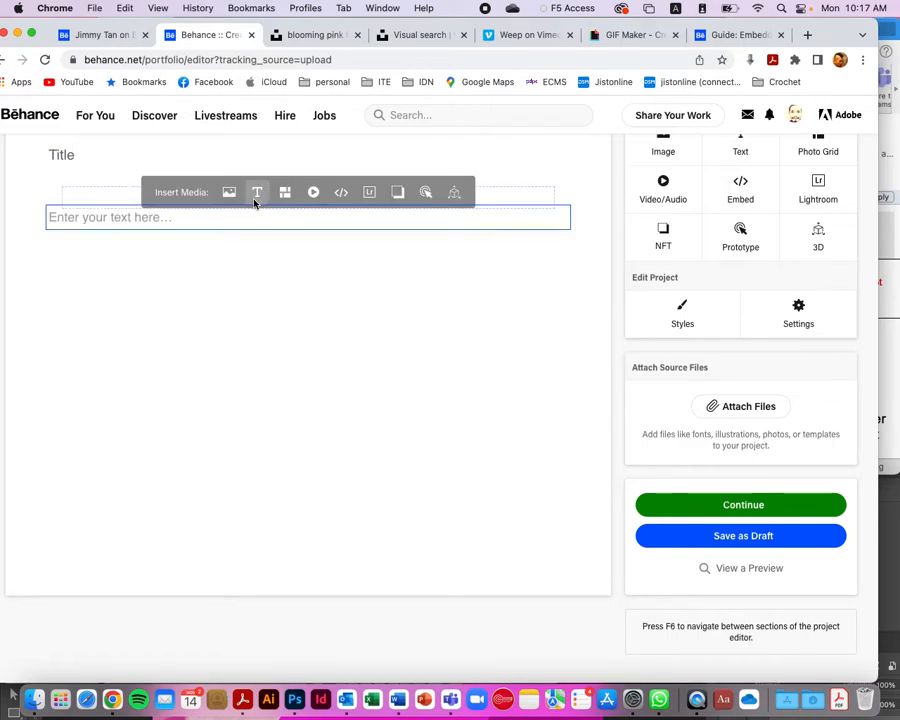
type("Subtitle")
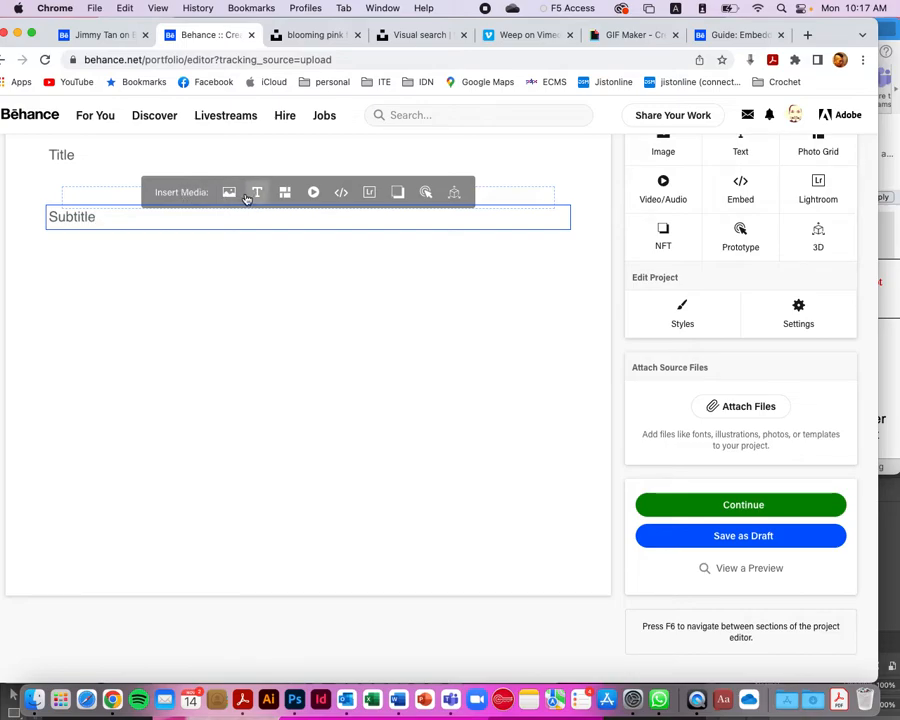
- Insert a text block between the title and subtitle and fill it with repeated copies of "Body test deescription"
left_click(255, 195)
mouse_move(66, 217)
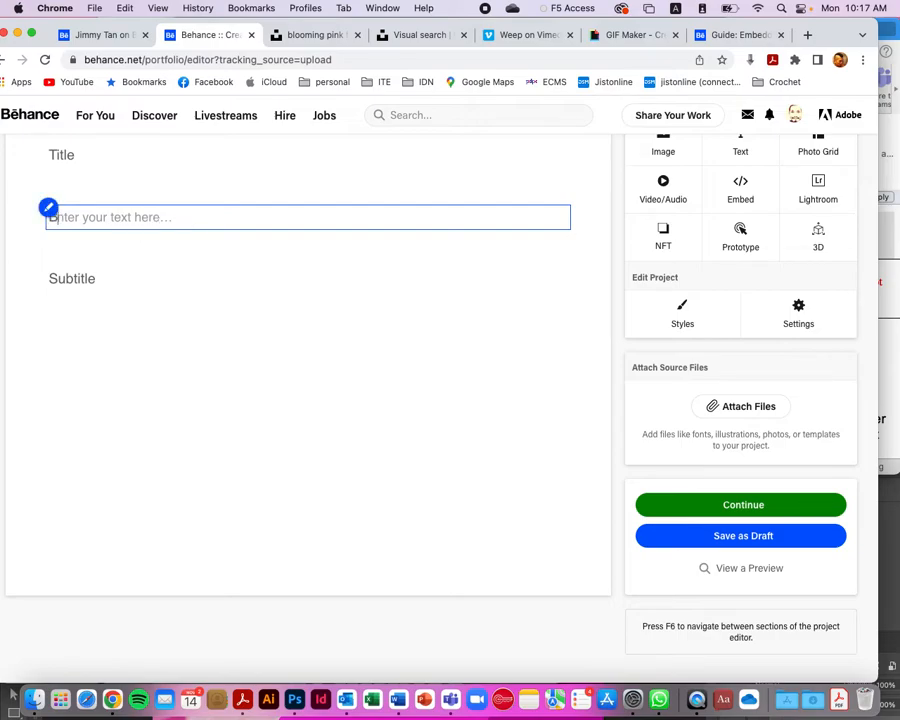
type("Body test")
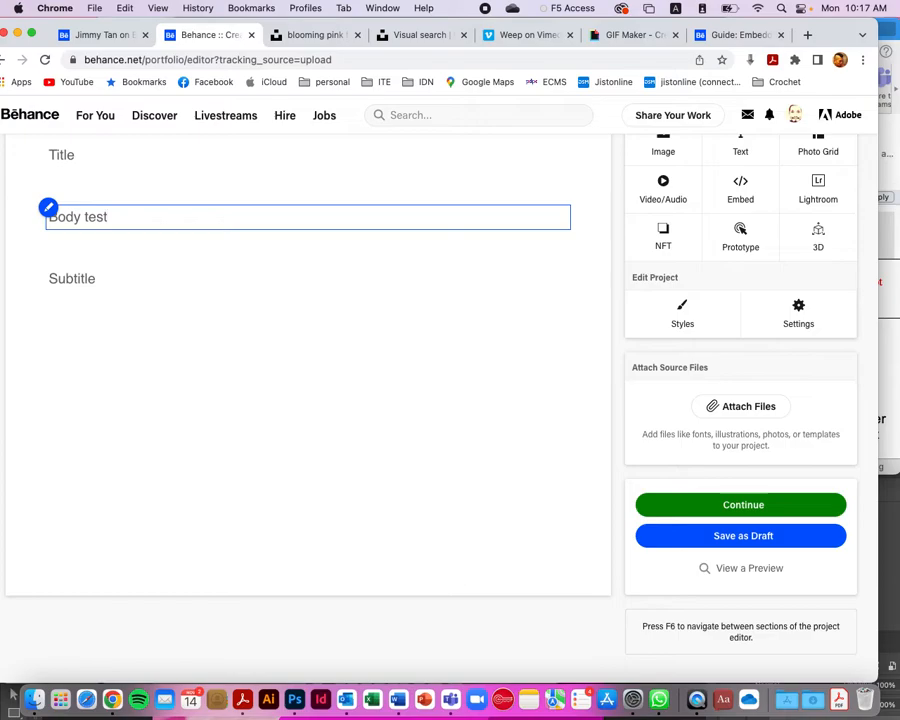
type(" dew")
type("scription")
key("super+a")
key("Right")
key("super+v")
key("super+v")
key("super+v")
key("super+v")
key("super+v")
key("super+v")
key("super+v")
key("super+v")
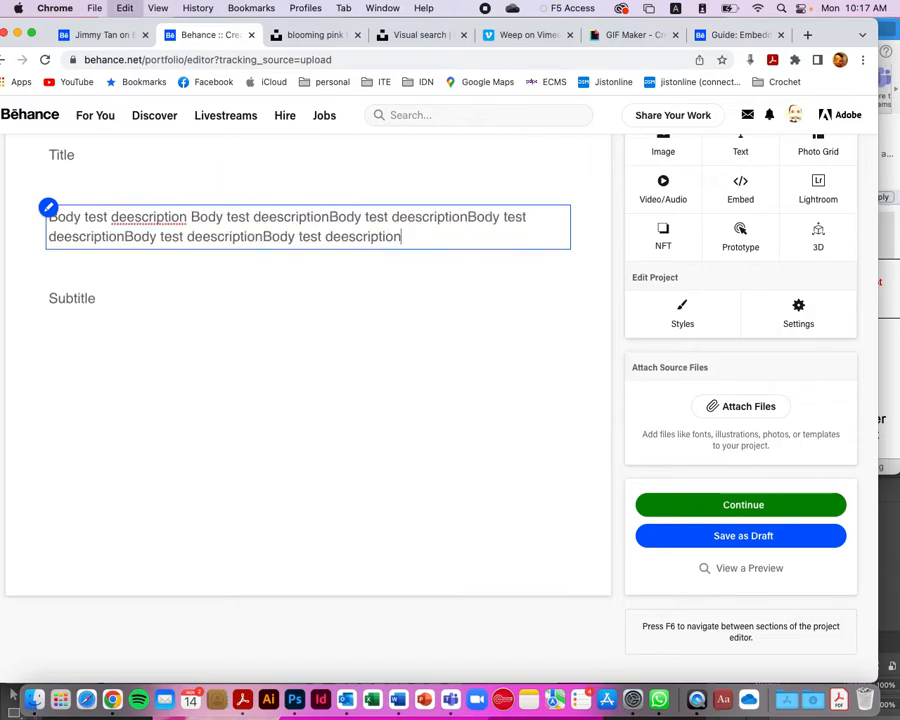
key("super+v")
key("super+v")
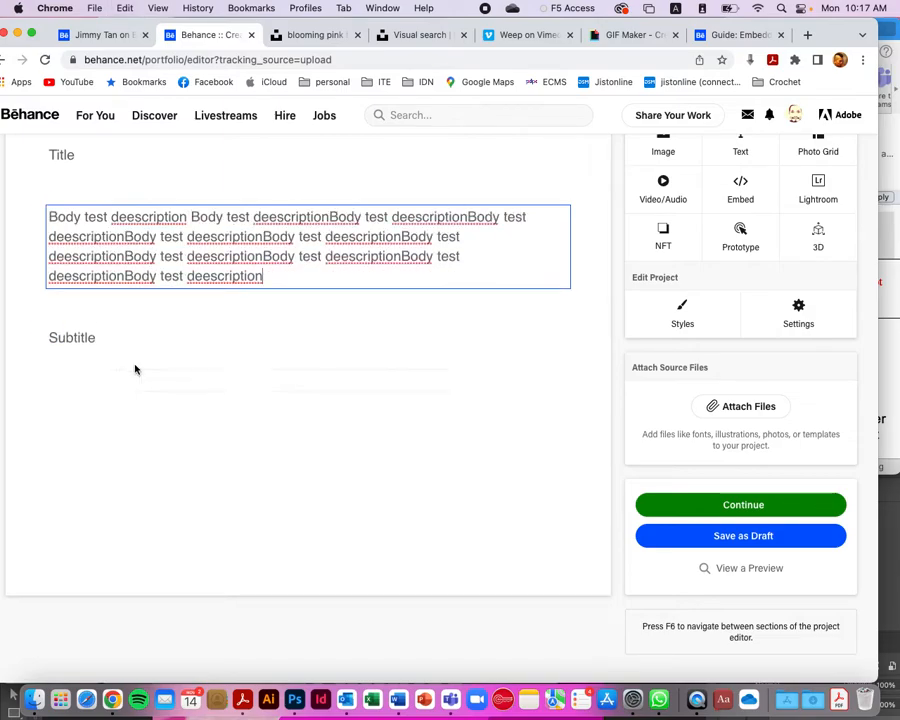
- Apply the Header formatting style to the "Title" text
scroll(126, 207, "up", 2)
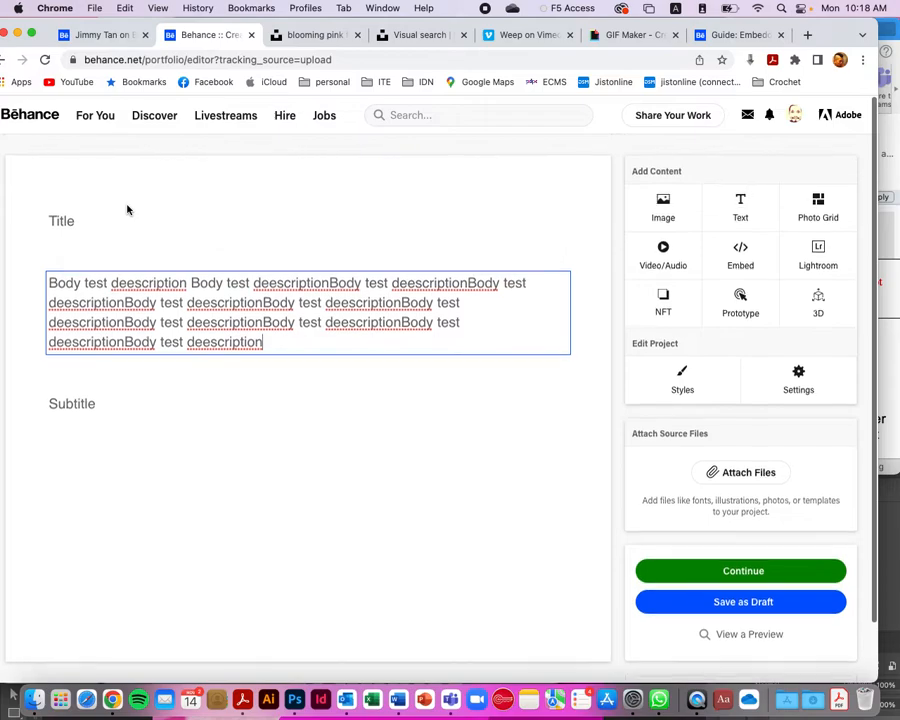
left_click(79, 224)
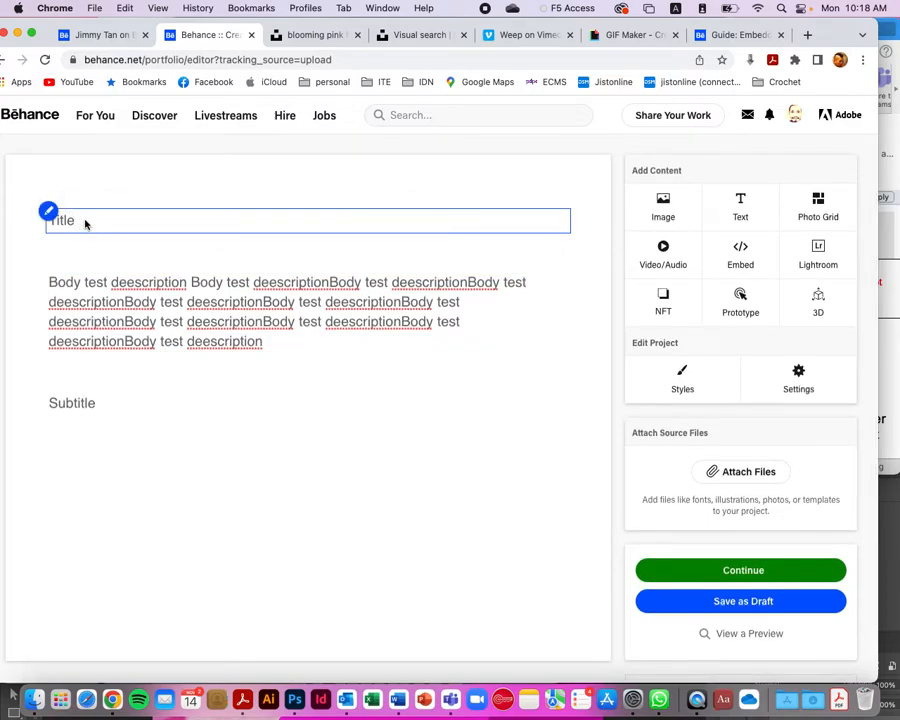
left_click_drag(85, 224, 32, 222)
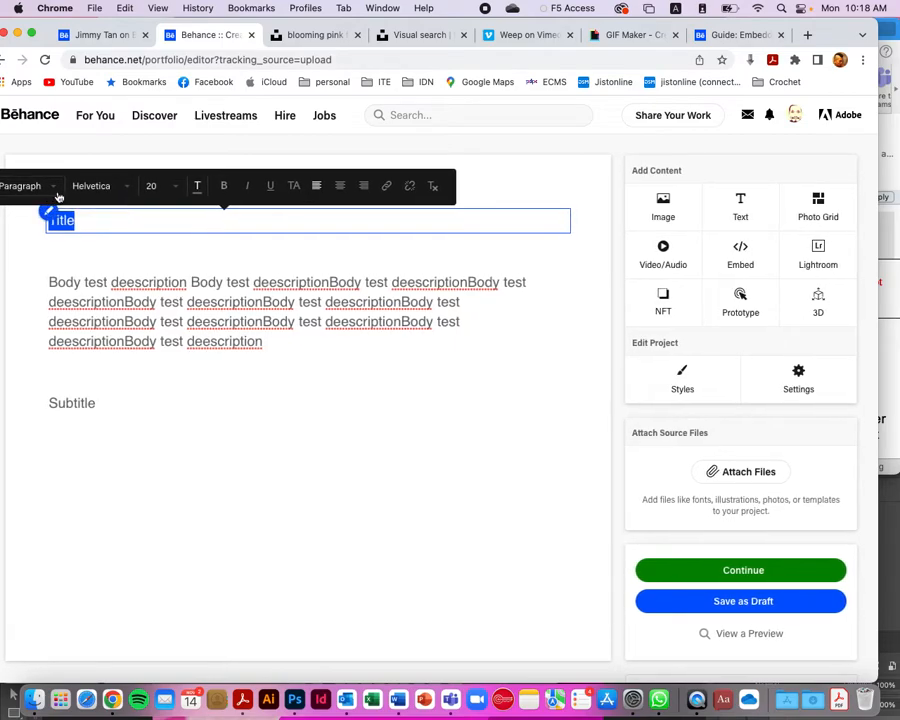
left_click(57, 190)
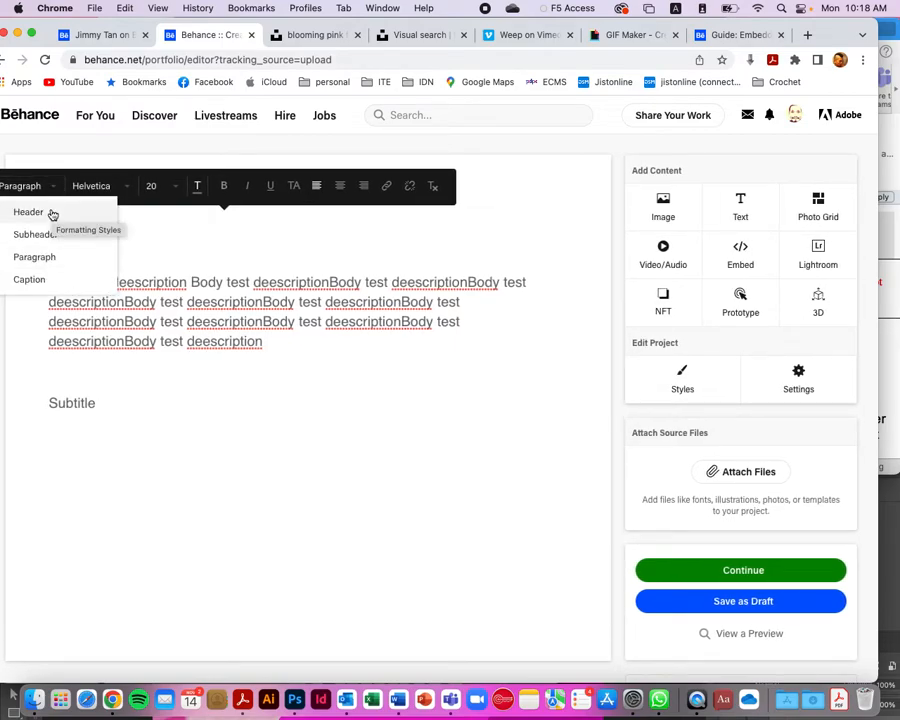
left_click(30, 212)
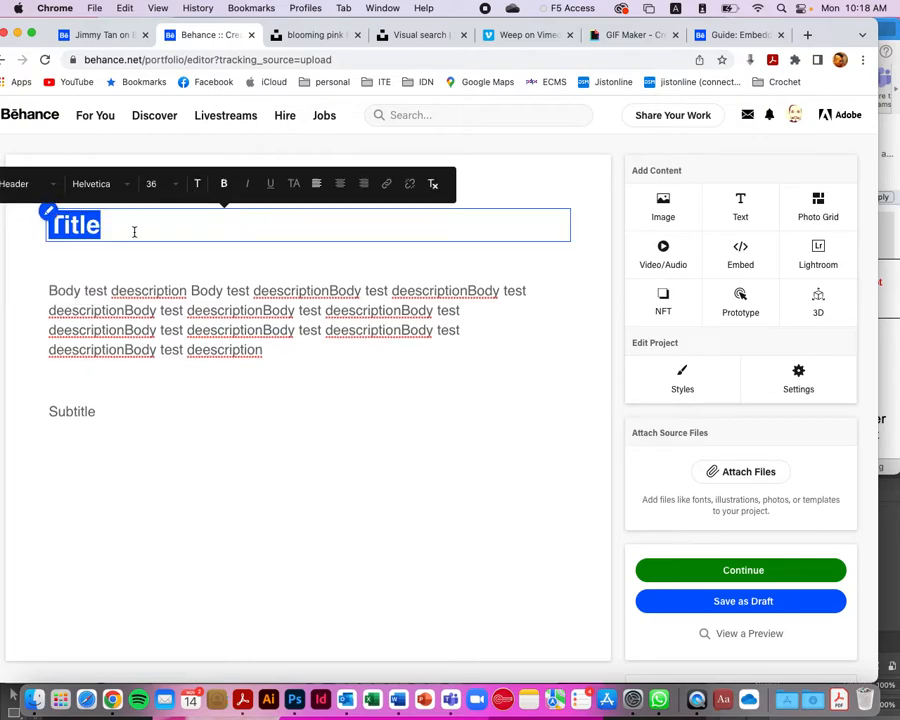
- Apply the Subheader formatting style to the "Subtitle" text
left_click(110, 418)
left_click_drag(110, 418, 42, 411)
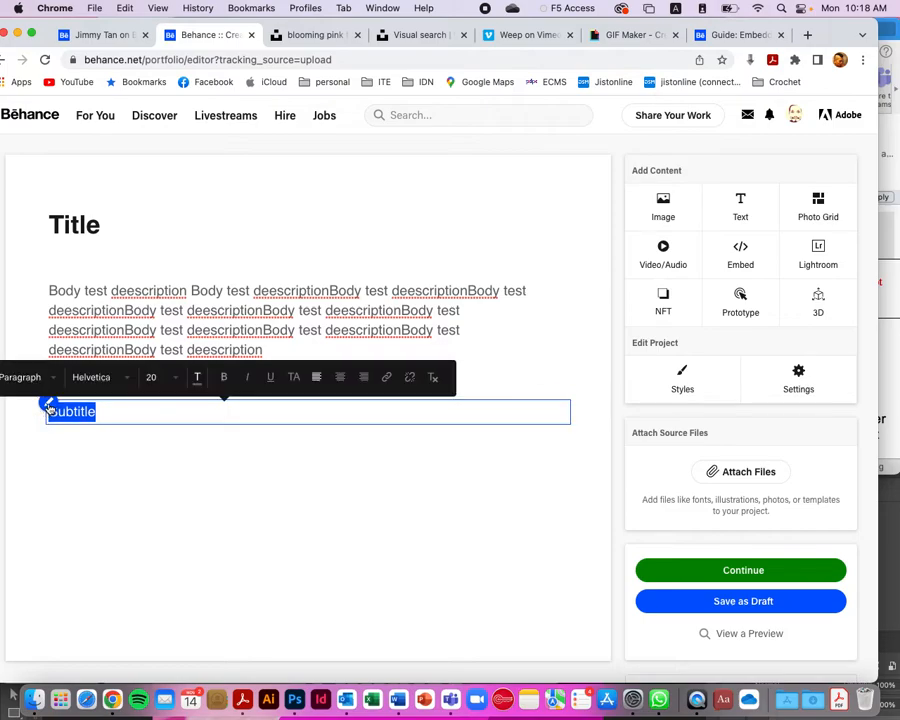
left_click(52, 377)
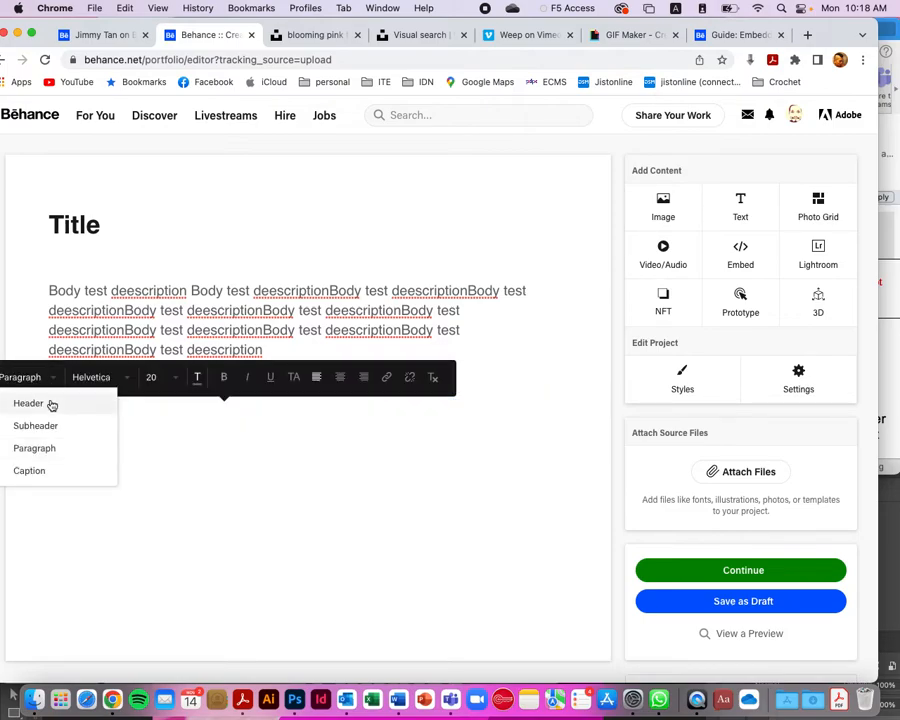
left_click(52, 425)
left_click(124, 408)
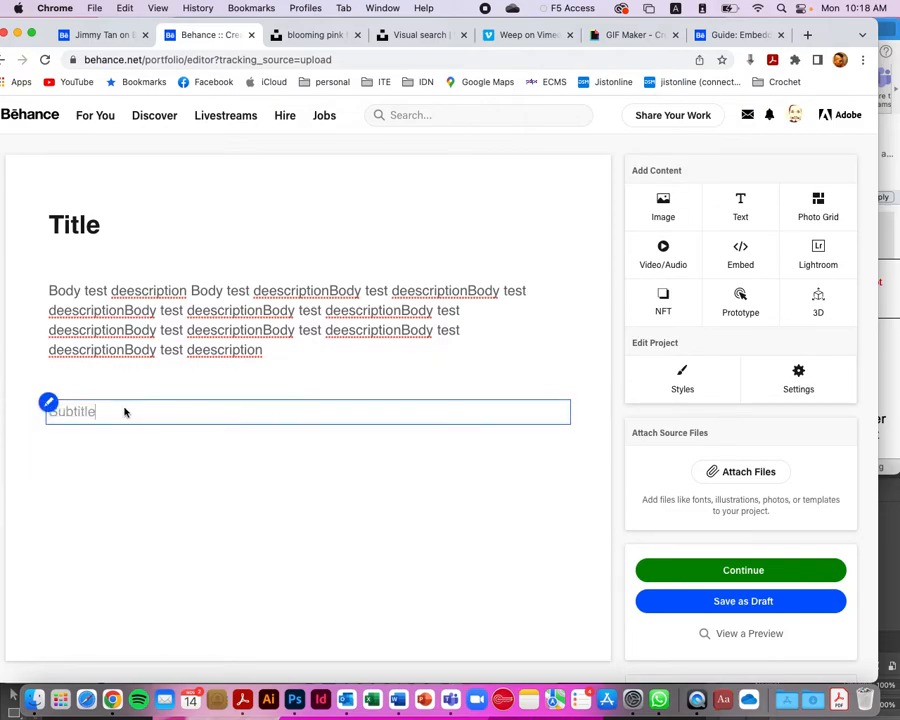
- Extend the heading to "Title of your work" and the subheader to "Subtitle Photocollage Animation"
left_click(109, 224)
type("of your")
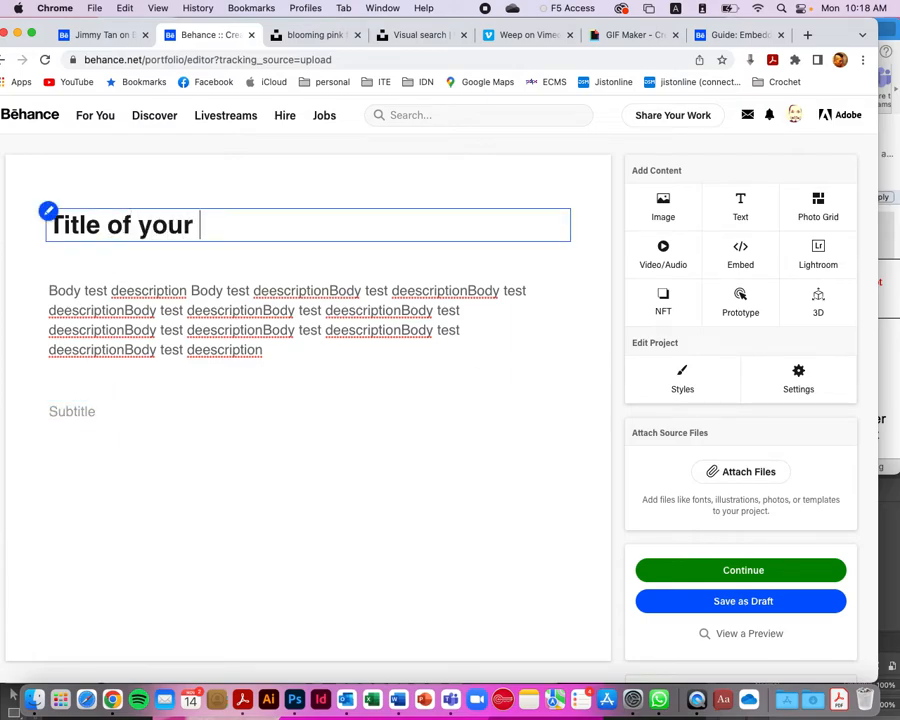
type(" work")
left_click(124, 414)
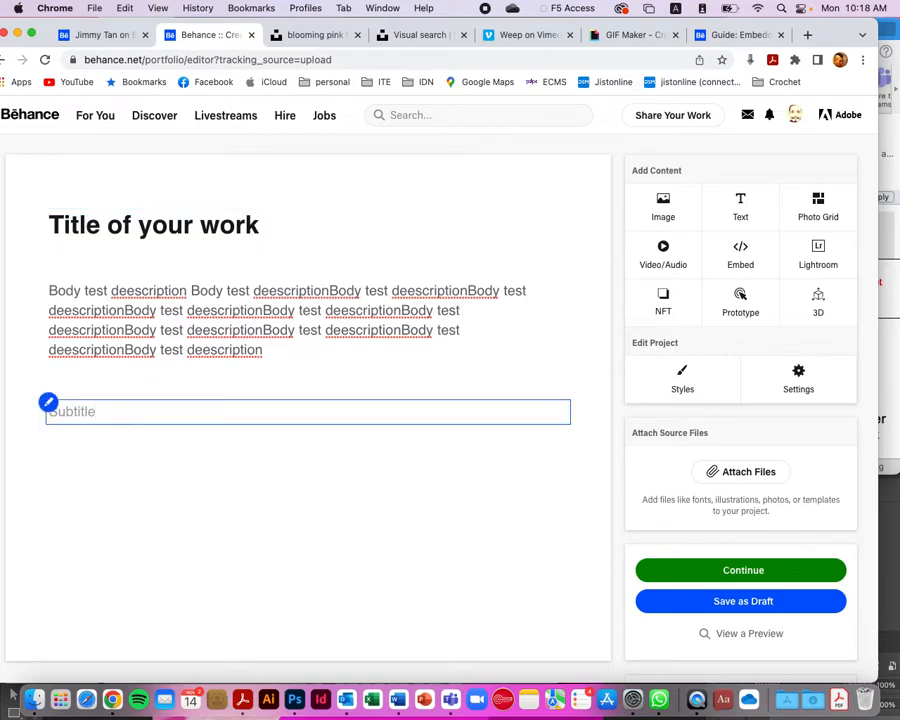
type("Photocollage Animation")
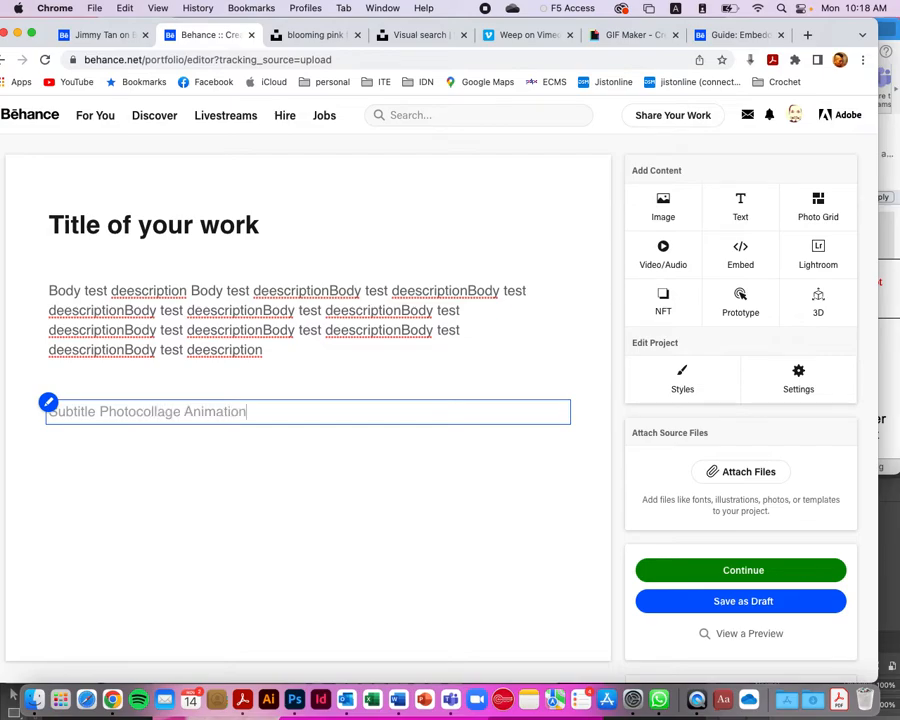
- Reorder the project content so the subtitle sits directly below the title and above the body text, and save the new order
left_click(280, 354)
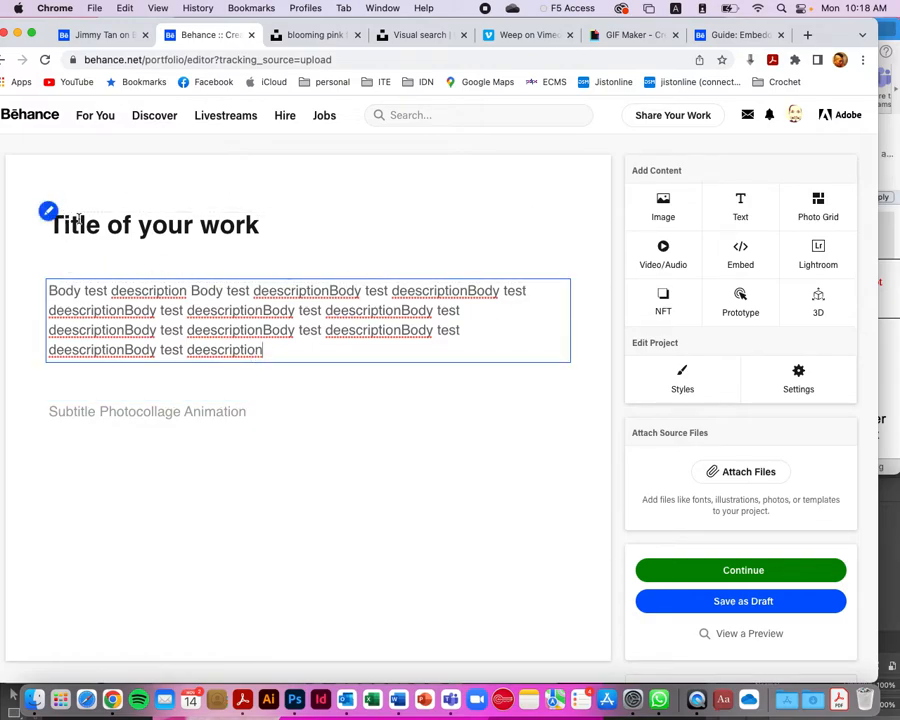
left_click_drag(78, 224, 73, 297)
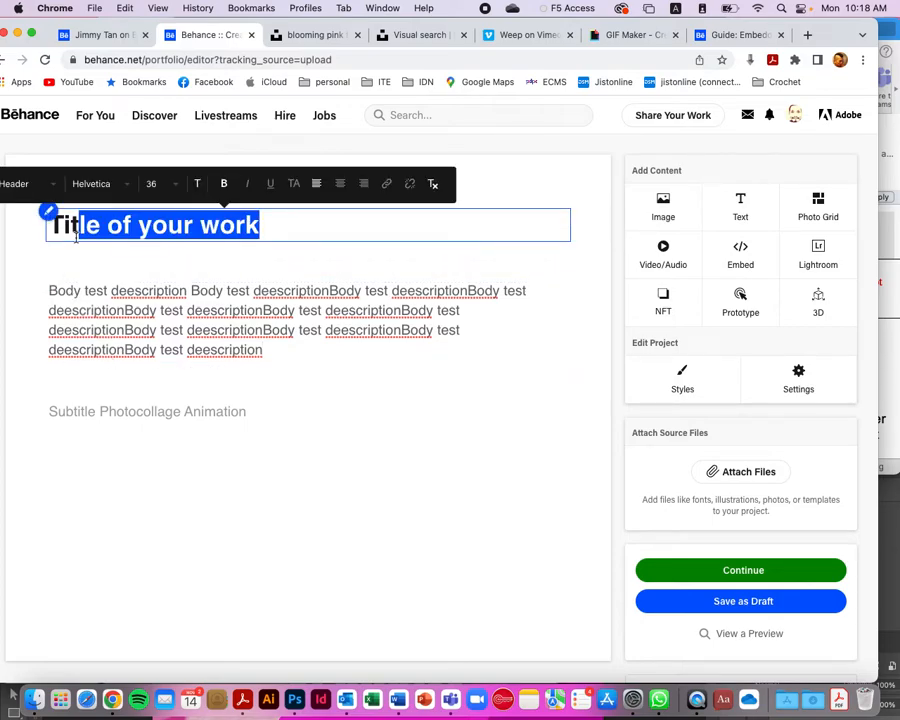
left_click(52, 218)
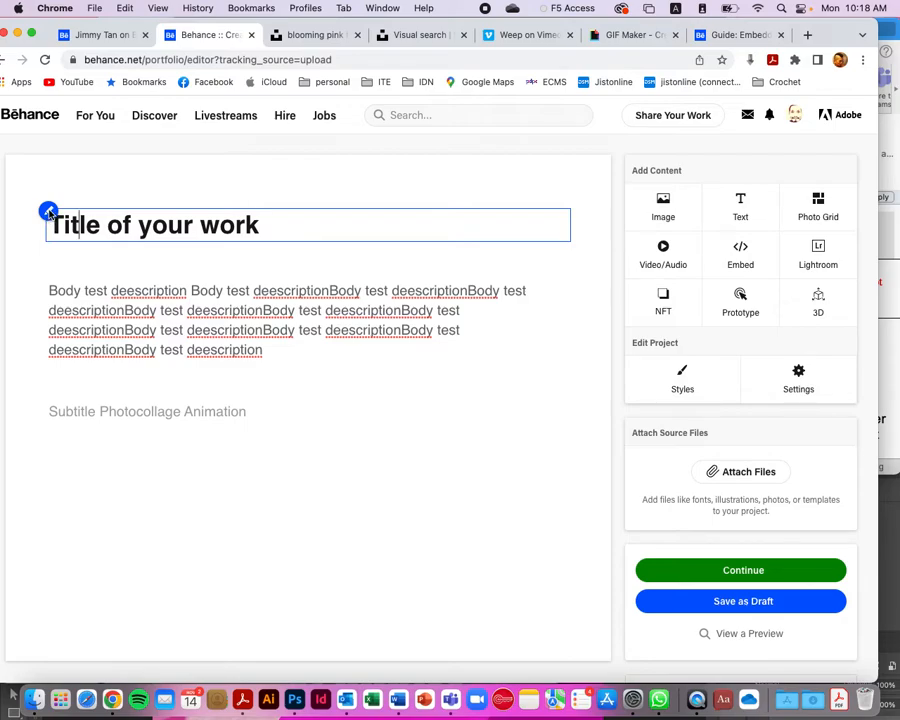
left_click(106, 224)
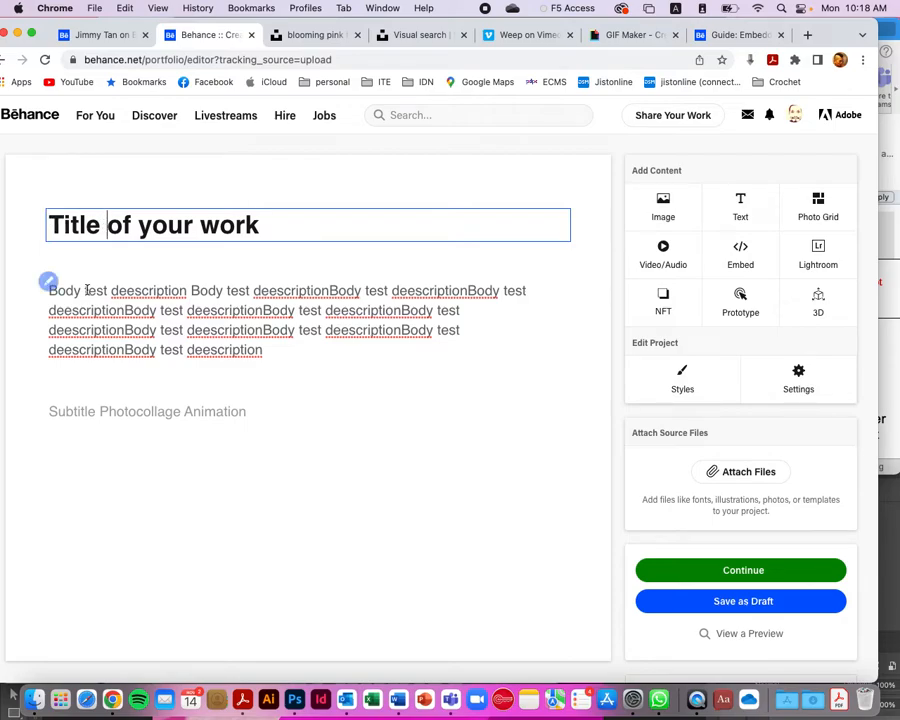
left_click(48, 212)
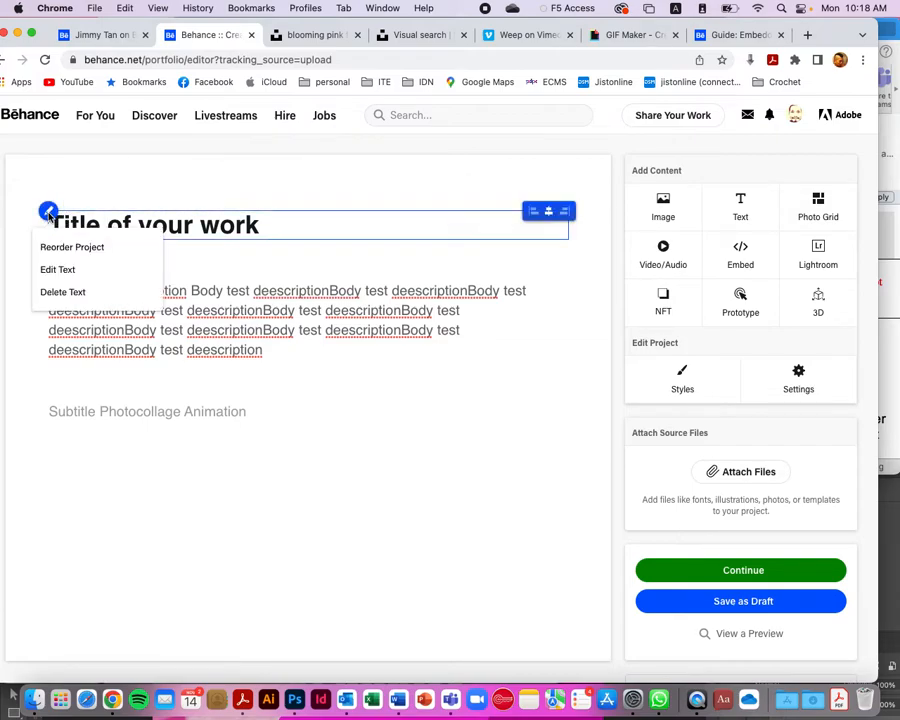
left_click(51, 249)
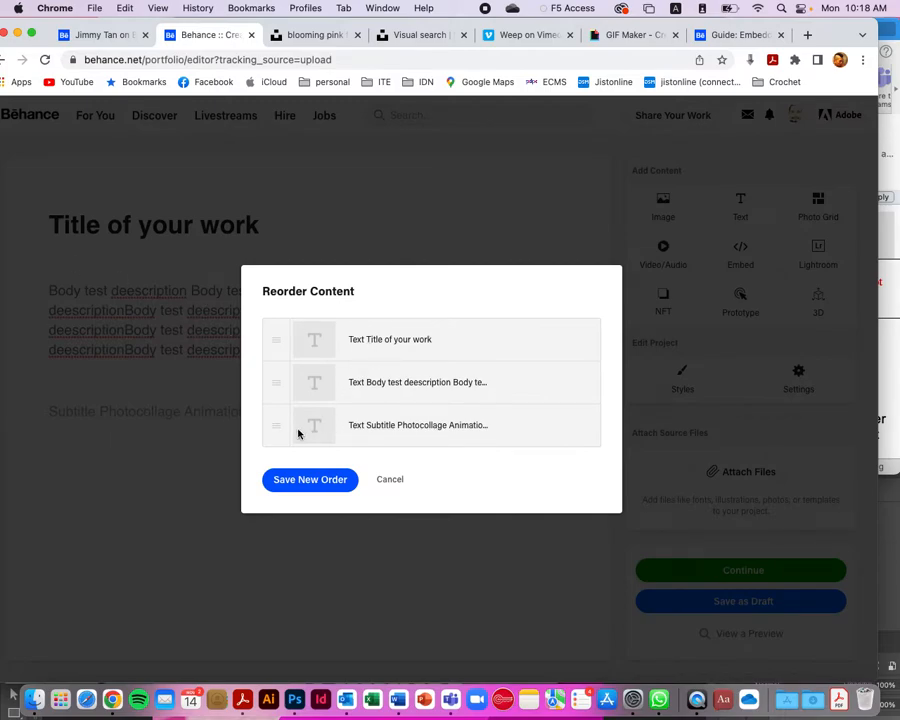
left_click_drag(275, 427, 277, 376)
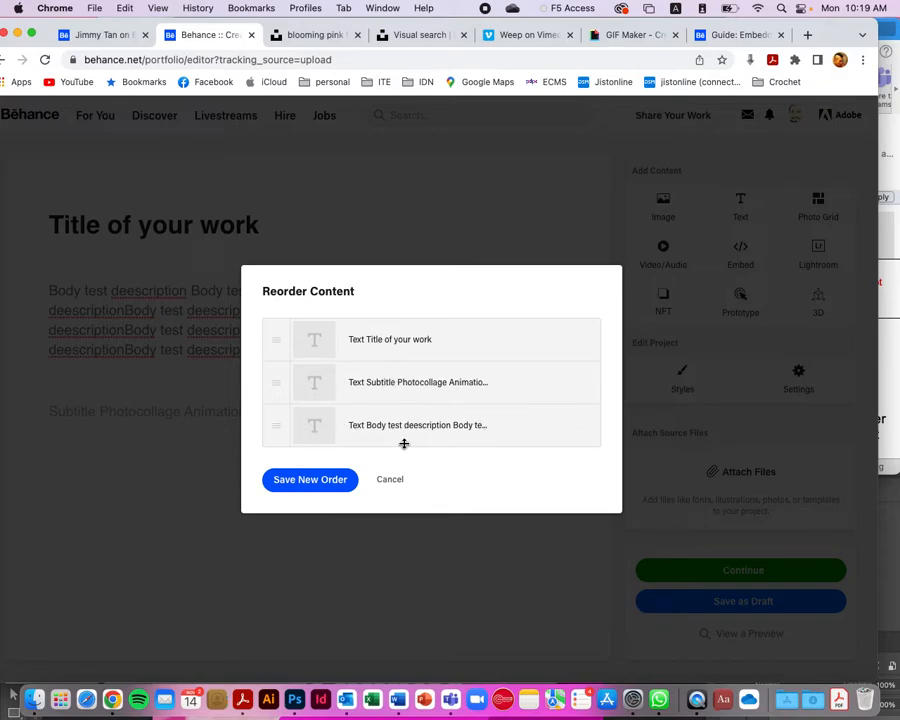
left_click(309, 480)
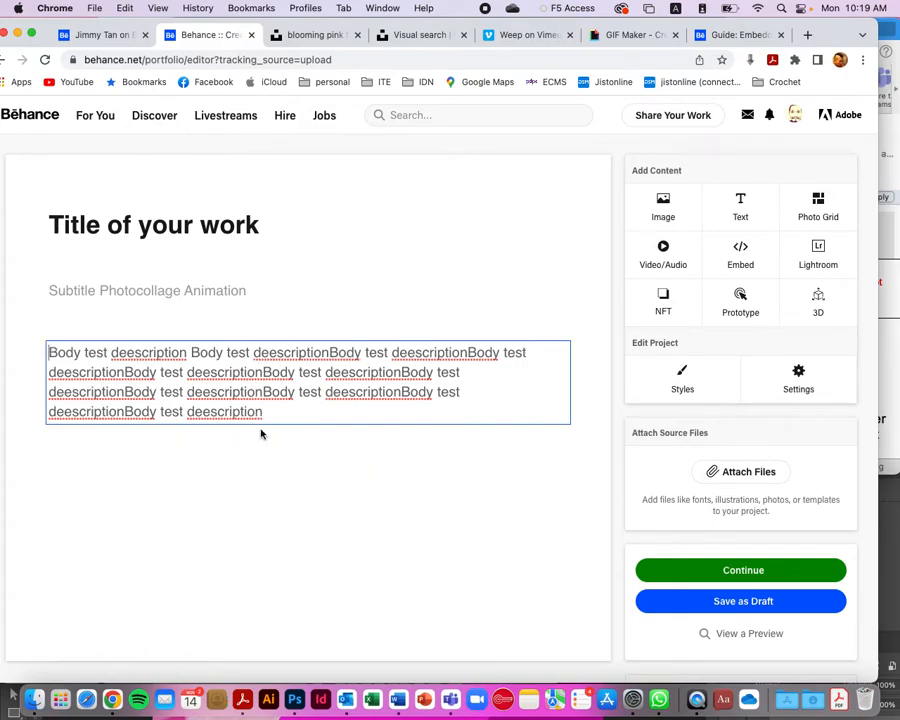
- Insert the video "face shift animation.mp4" from the "Assignment 1 - COLLAGE" folder below the body text
mouse_move(410, 456)
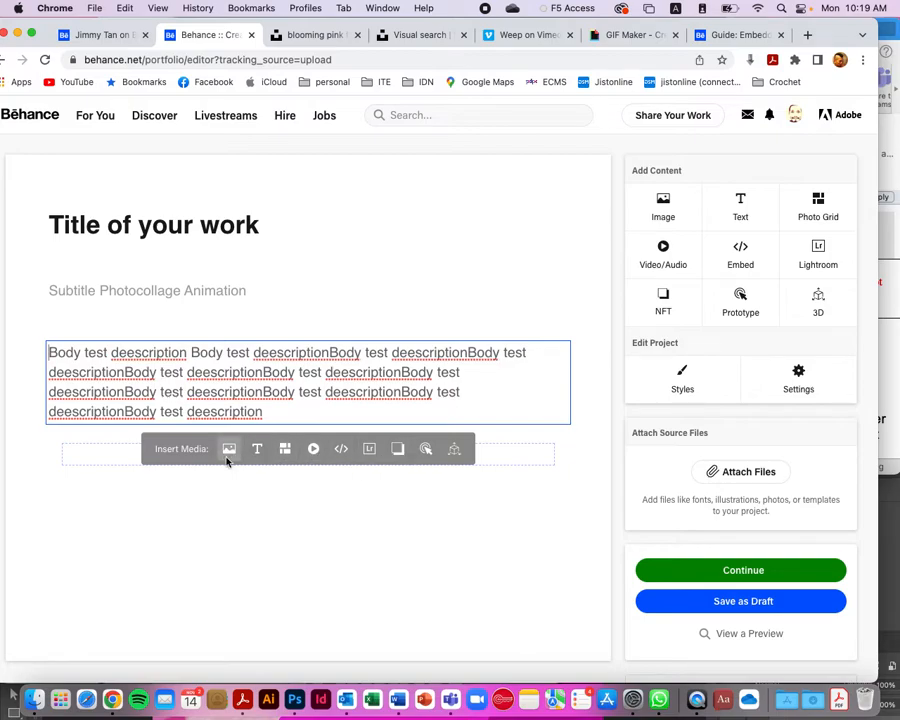
left_click(314, 452)
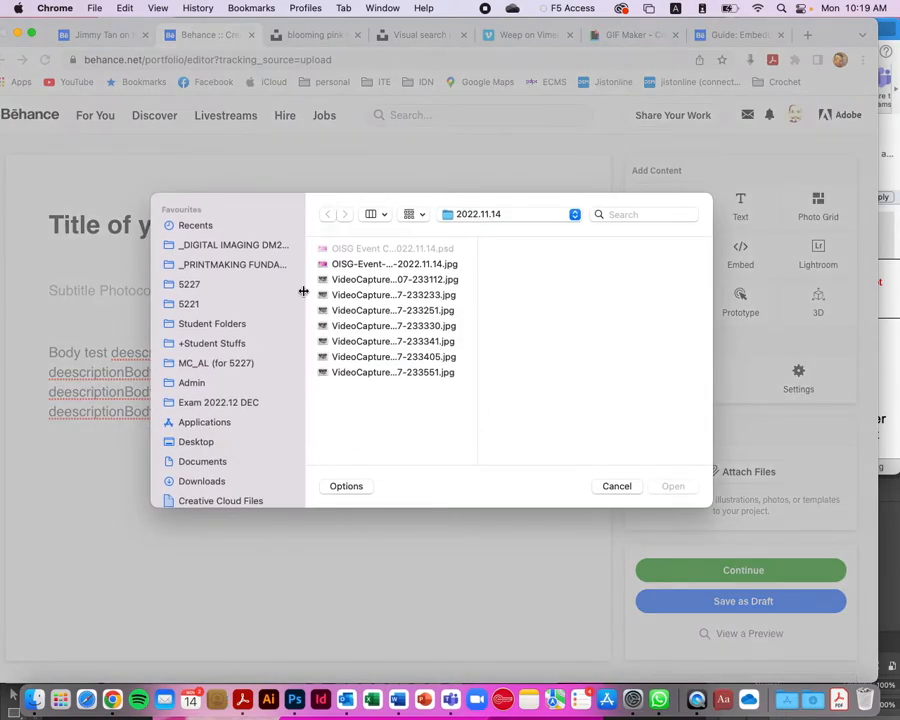
left_click(259, 287)
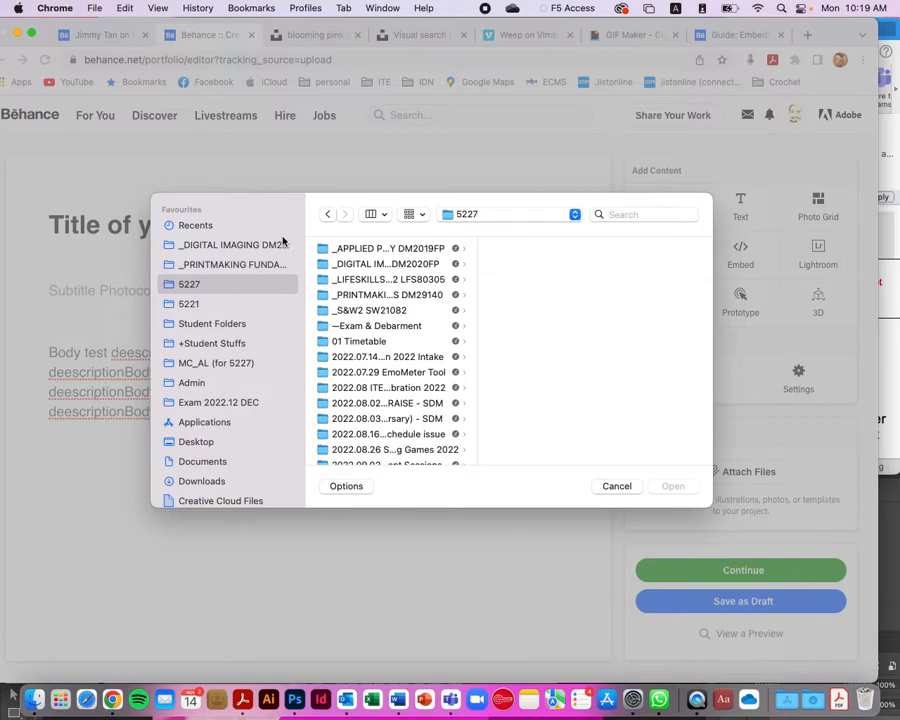
left_click(278, 246)
left_click(372, 248)
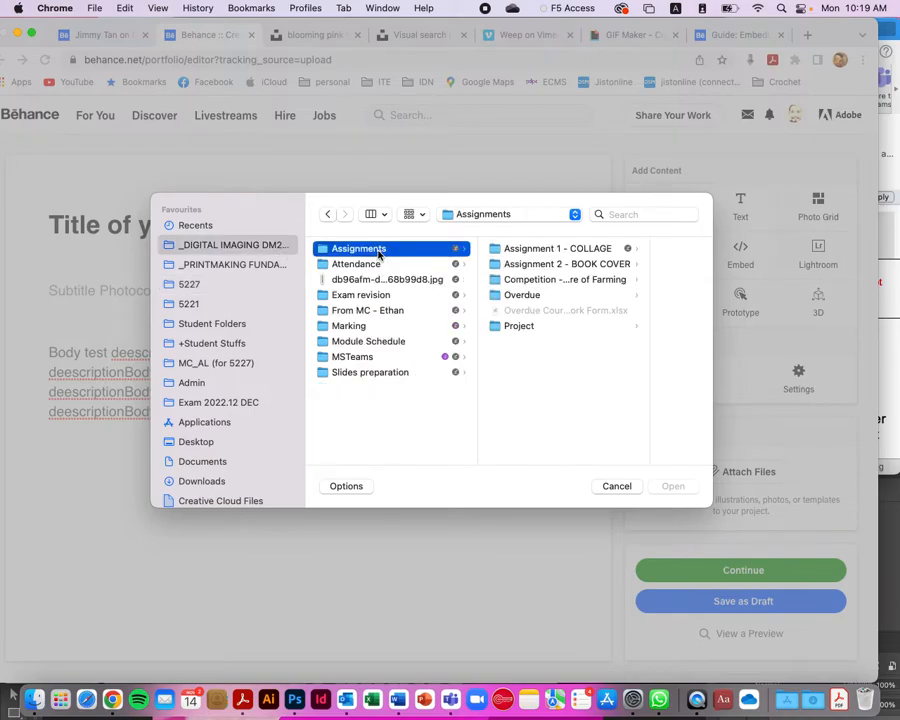
left_click(598, 250)
left_click(566, 335)
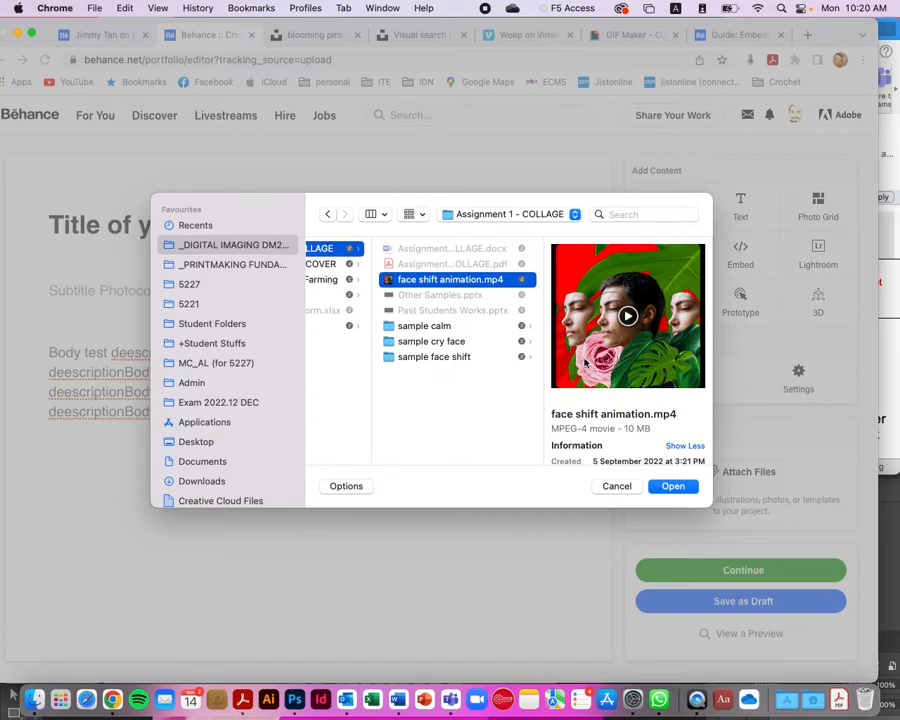
left_click(672, 487)
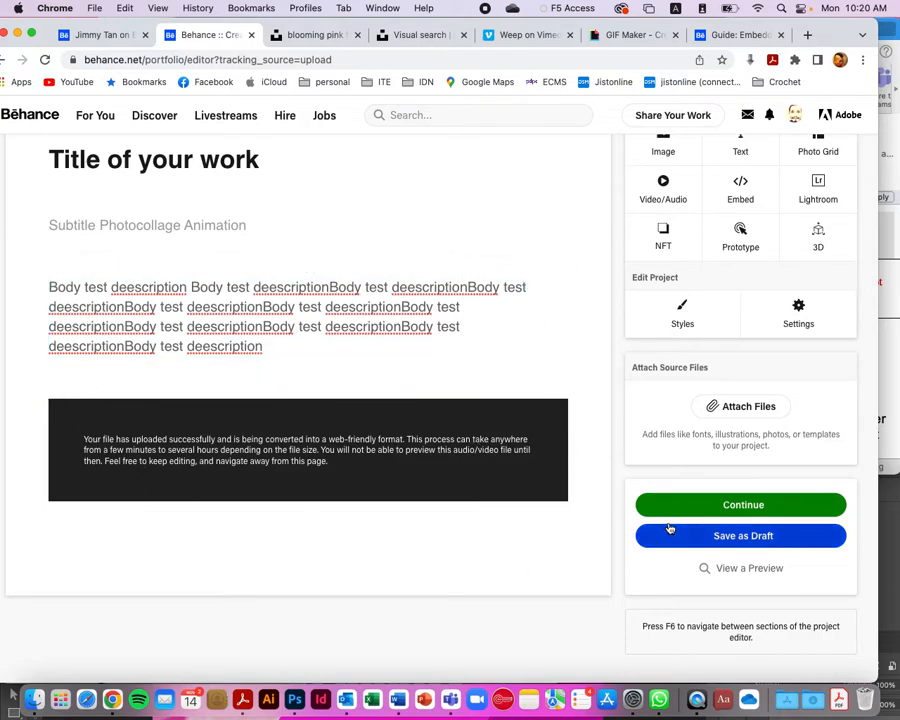
- Add the caption "Descroption...." below the uploaded video
mouse_move(518, 543)
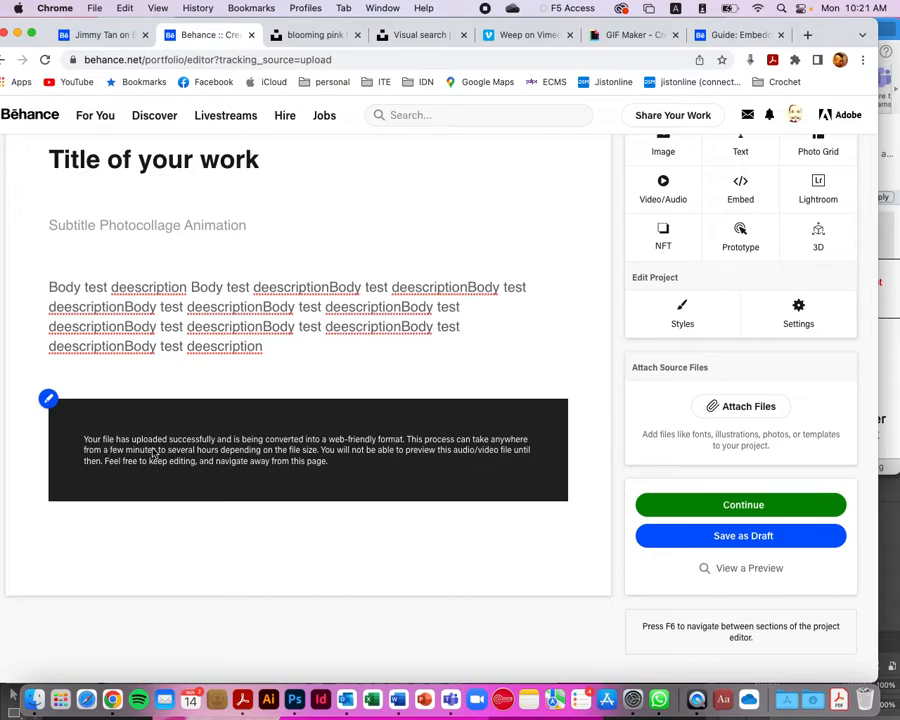
left_click(48, 400)
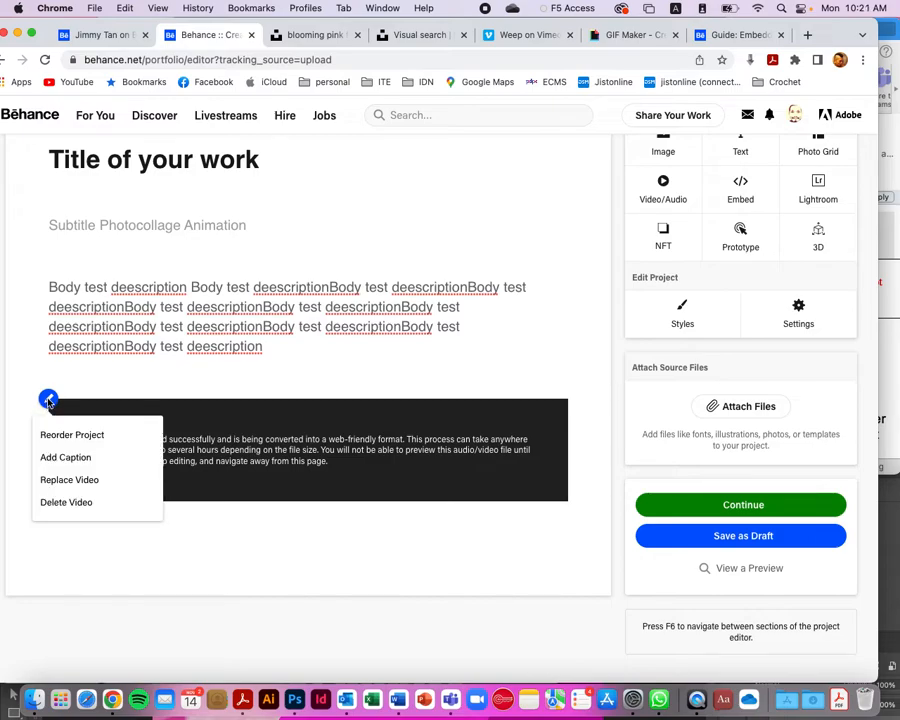
left_click(58, 457)
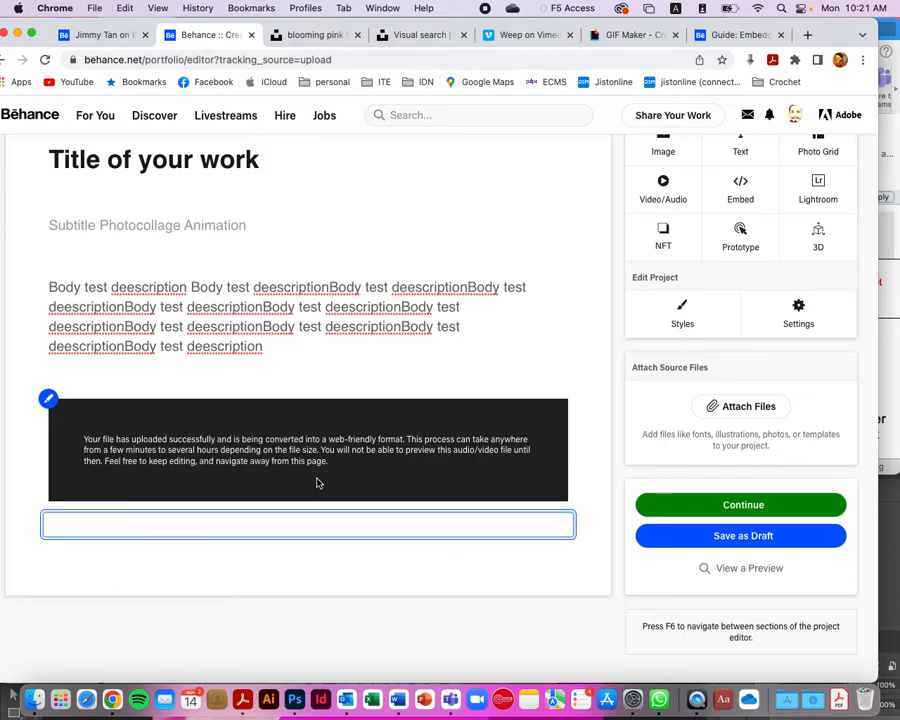
type("Description....")
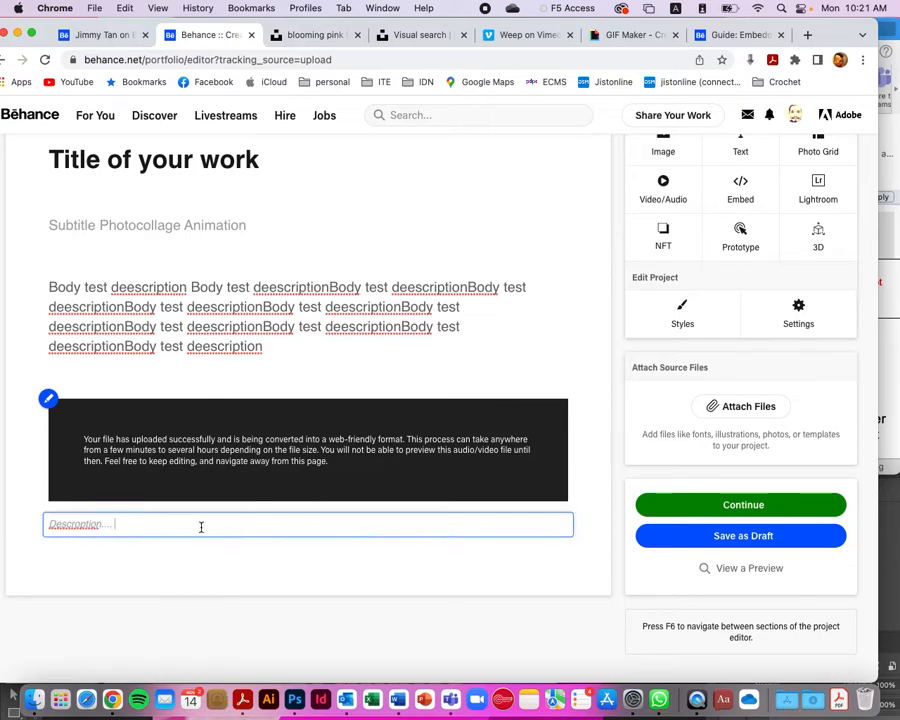
left_click_drag(201, 527, 28, 528)
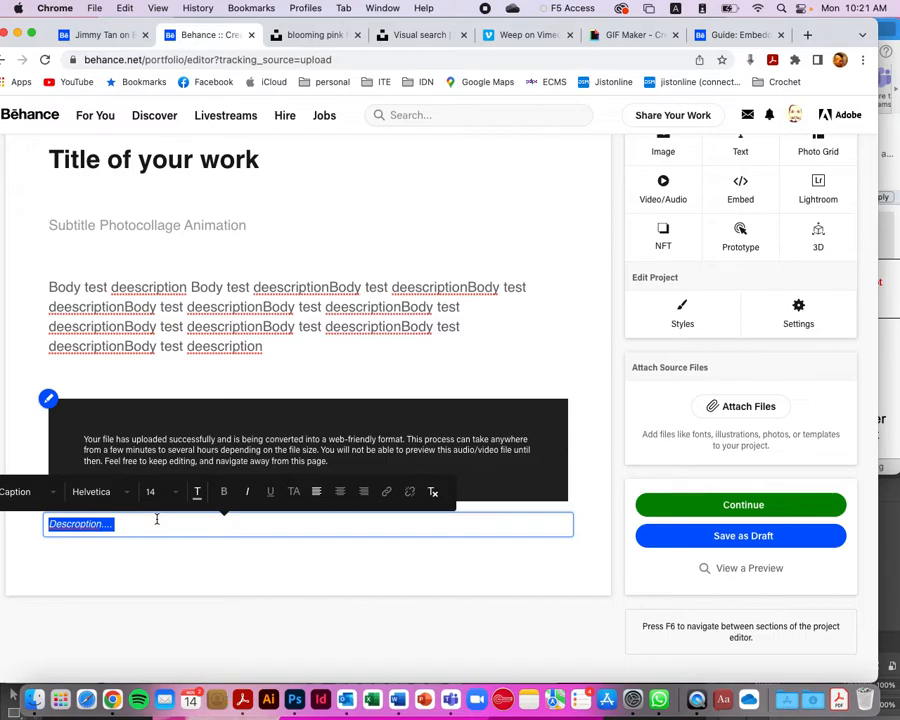
left_click(589, 432)
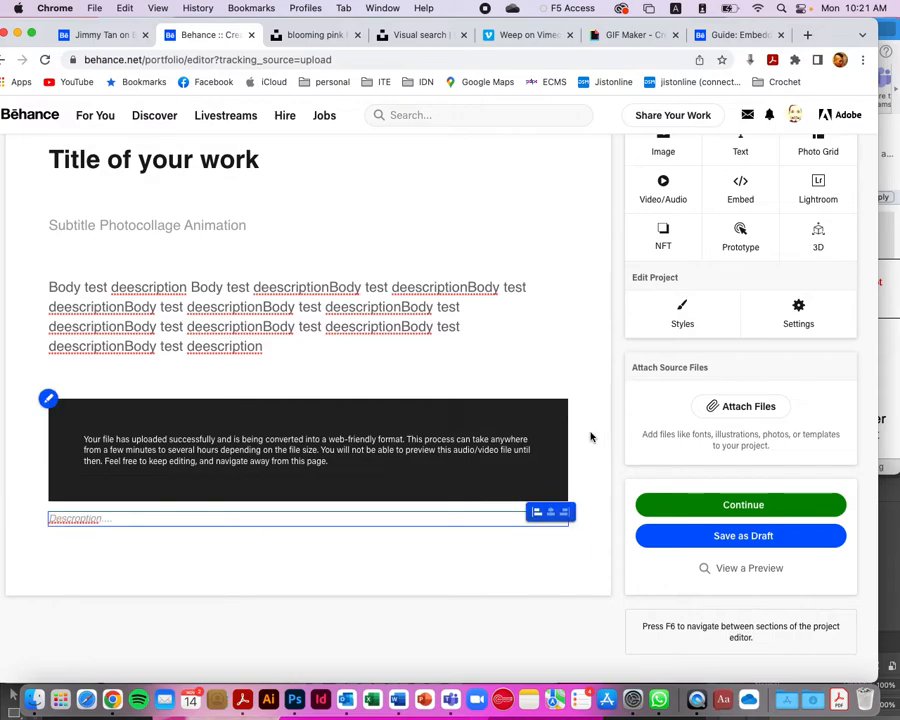
- Reposition and resize the browser window so the whole project editor fits on screen
scroll(612, 404, "up", 1)
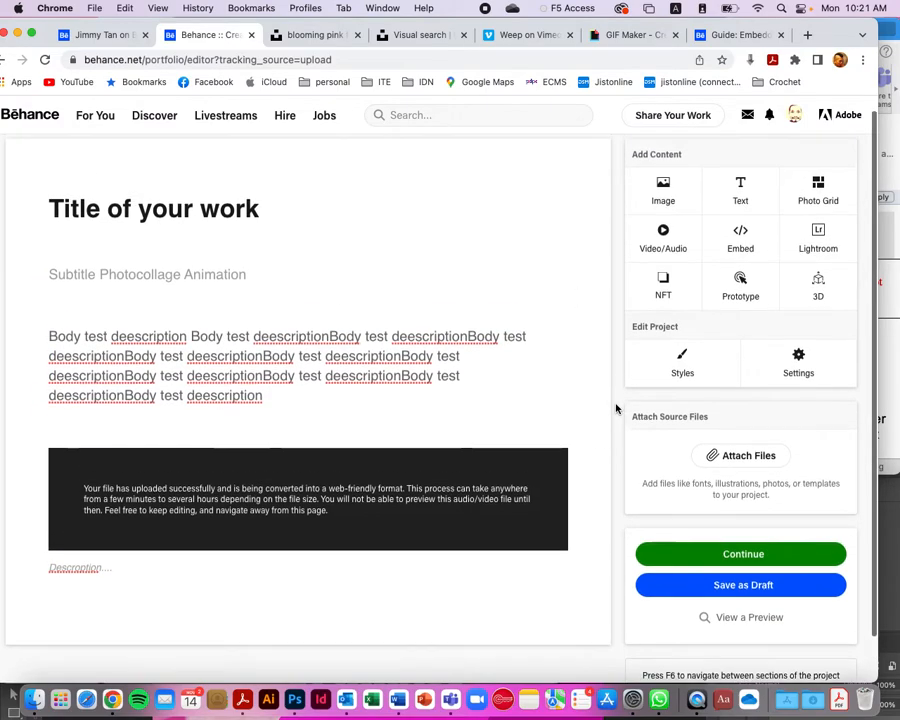
scroll(616, 409, "up", 1)
double_click(828, 33)
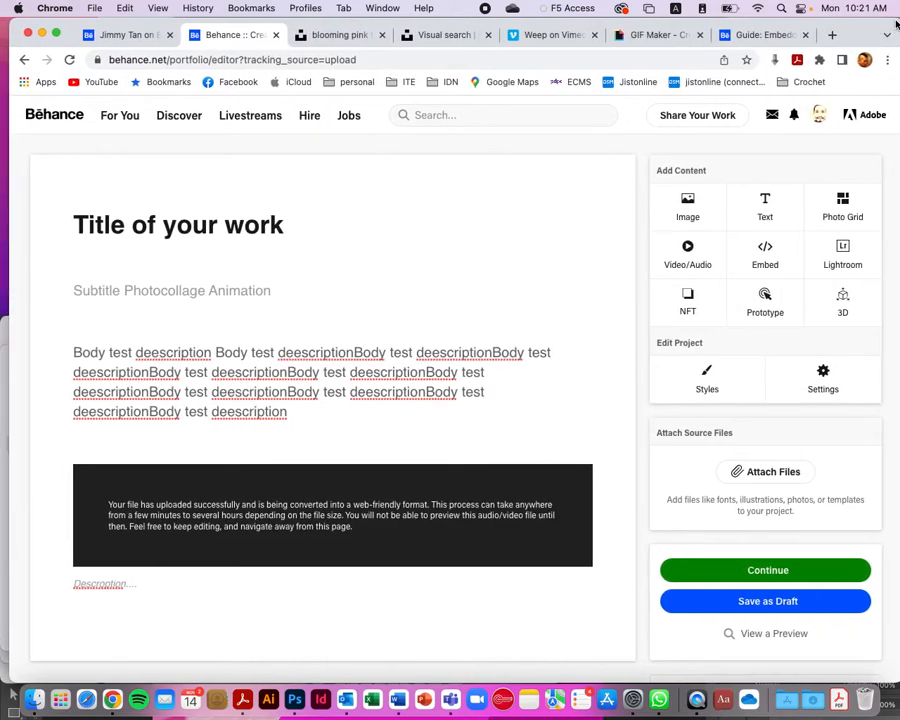
left_click_drag(886, 24, 835, 20)
mouse_move(794, 115)
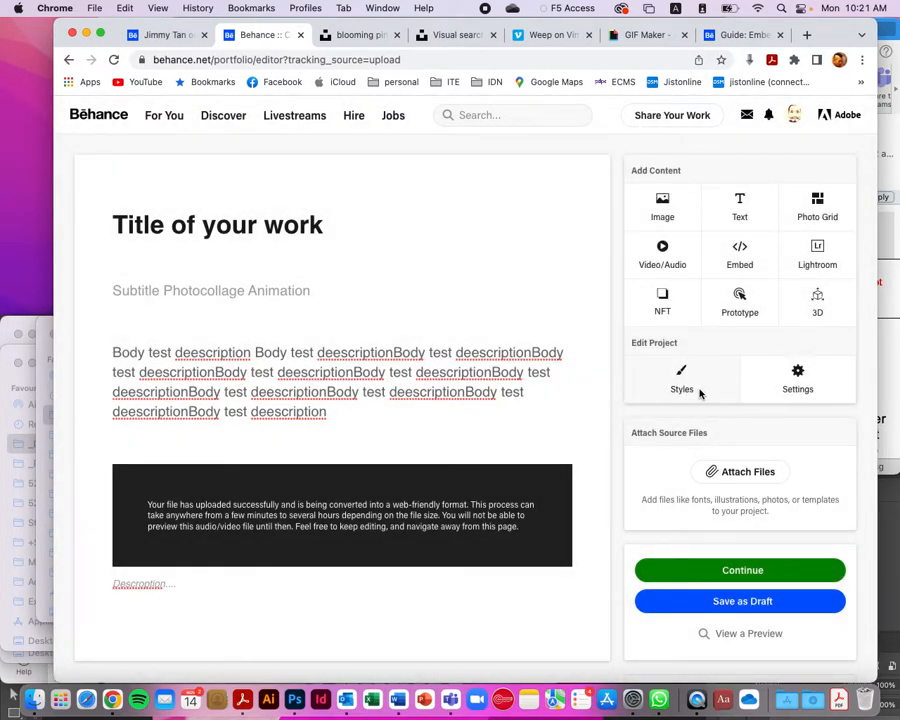
- In the project styles, try several background colors and sample the video placeholder's dark grey, 242424
left_click(684, 385)
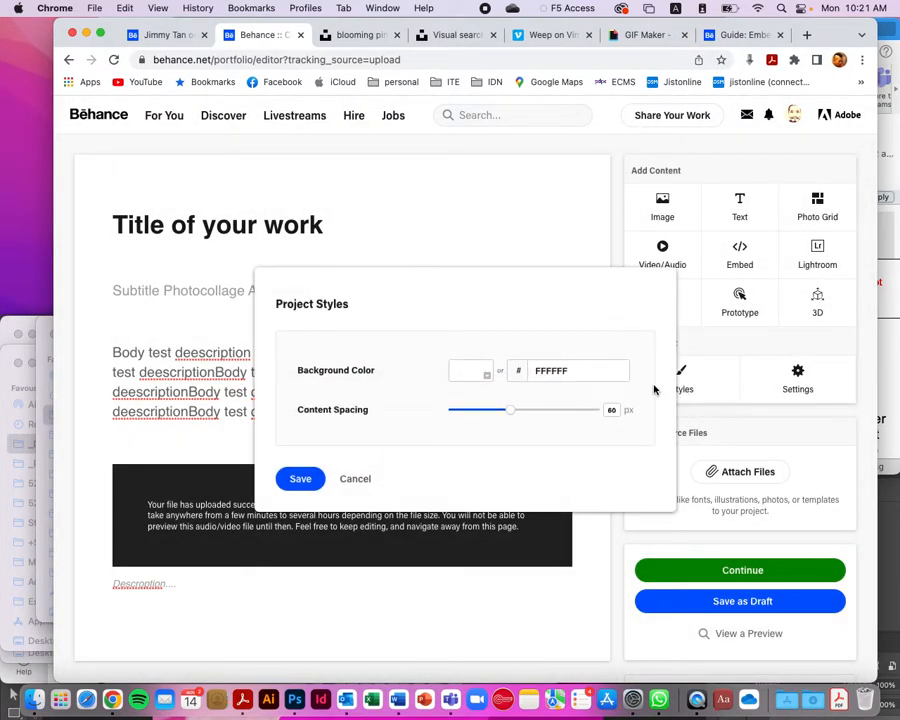
left_click(487, 377)
left_click_drag(557, 399, 516, 416)
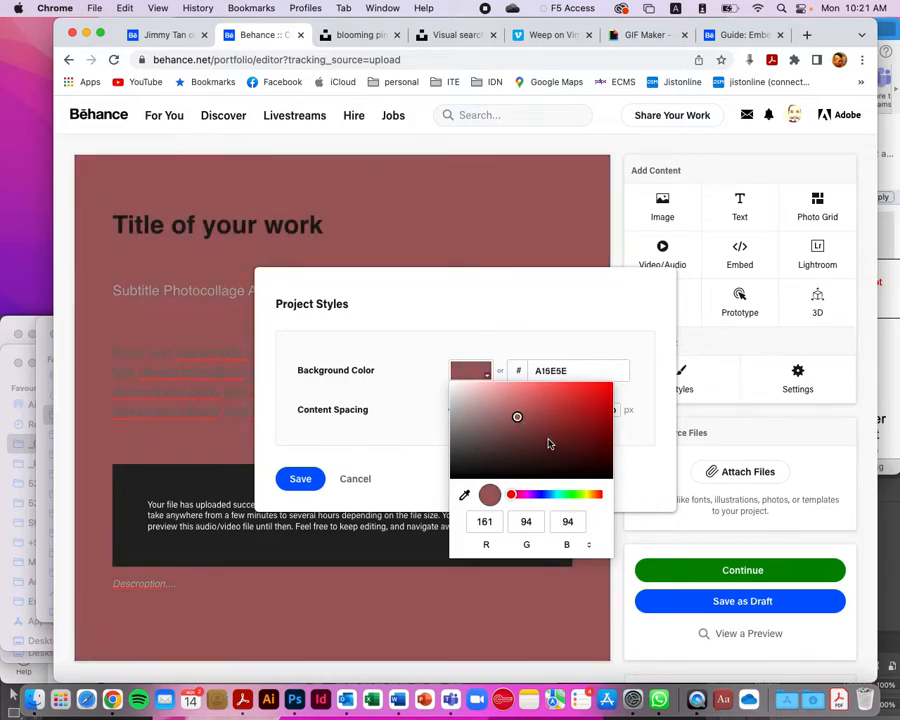
left_click(572, 397)
left_click_drag(572, 397, 472, 410)
left_click(464, 495)
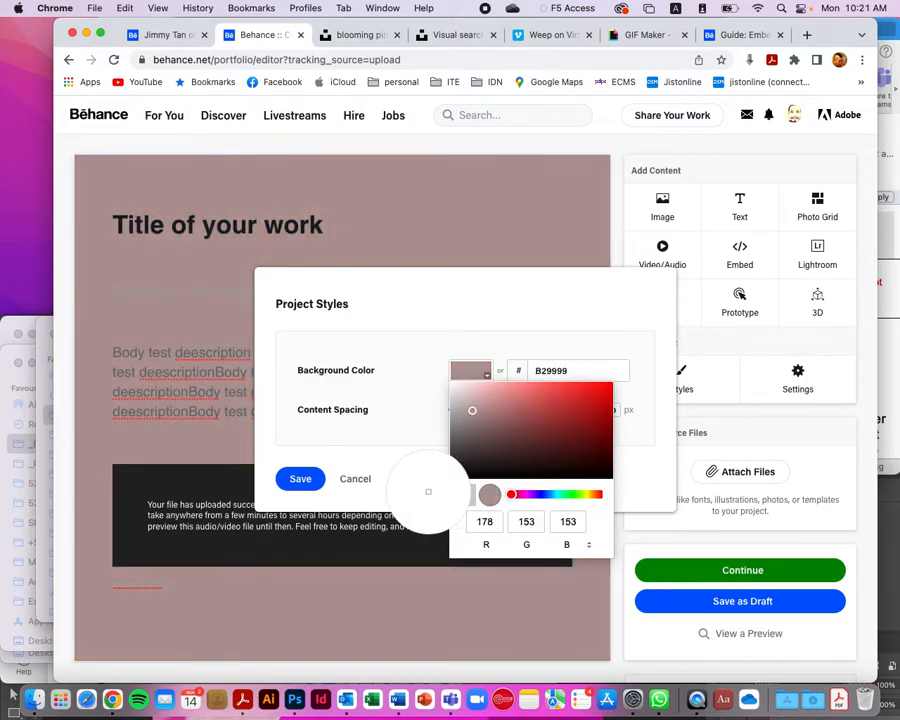
left_click(204, 472)
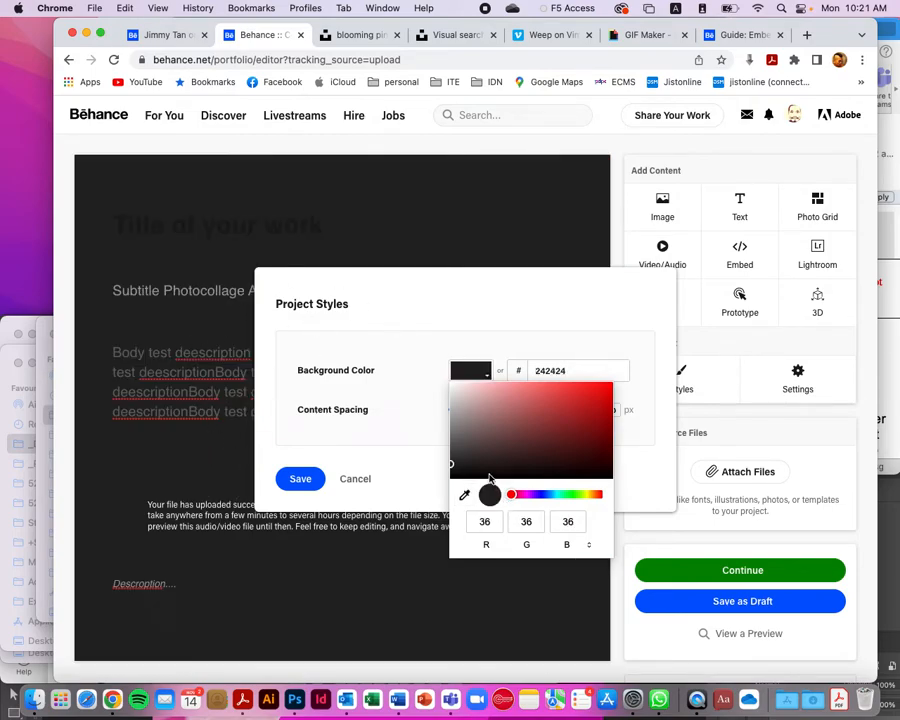
- Set the project background color back to white, FFFFFF
left_click(476, 407)
left_click_drag(476, 407, 443, 383)
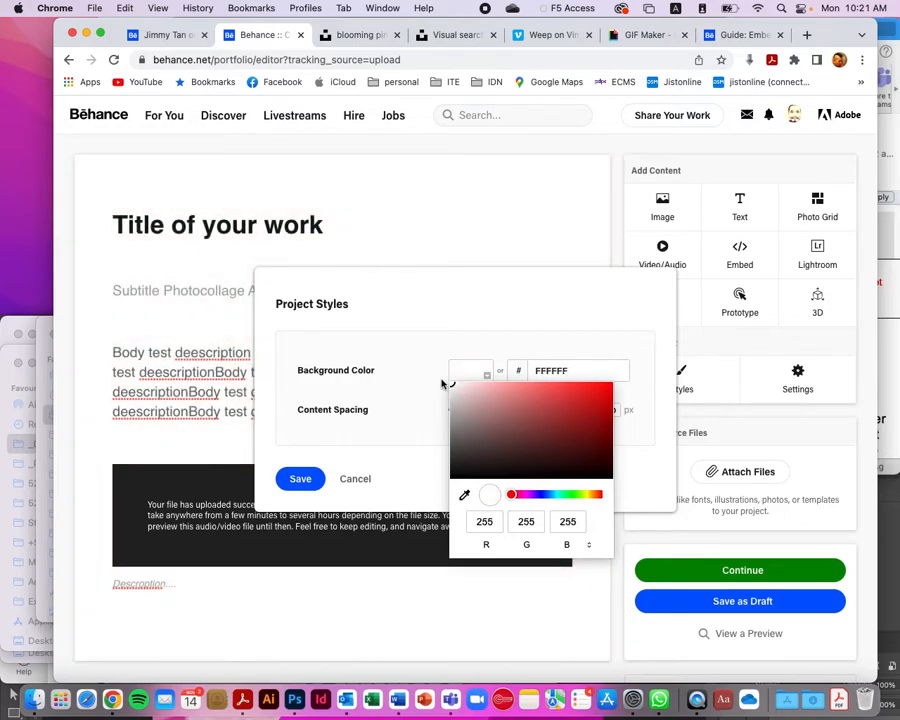
left_click(419, 352)
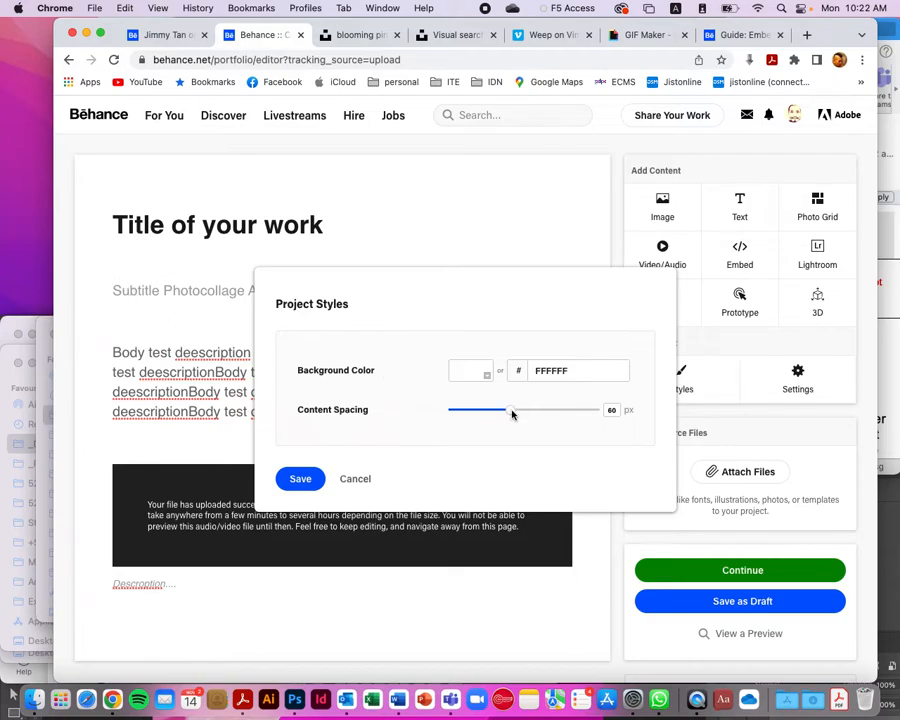
- Reduce the content spacing to 26 px and save the project styles
left_click_drag(512, 414, 452, 414)
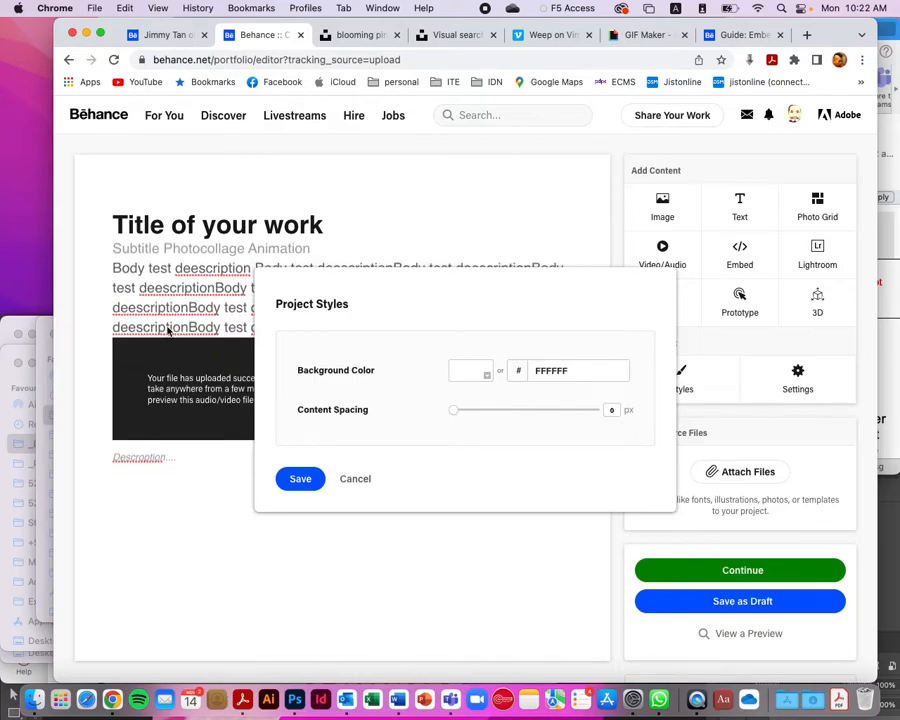
left_click_drag(456, 416, 478, 412)
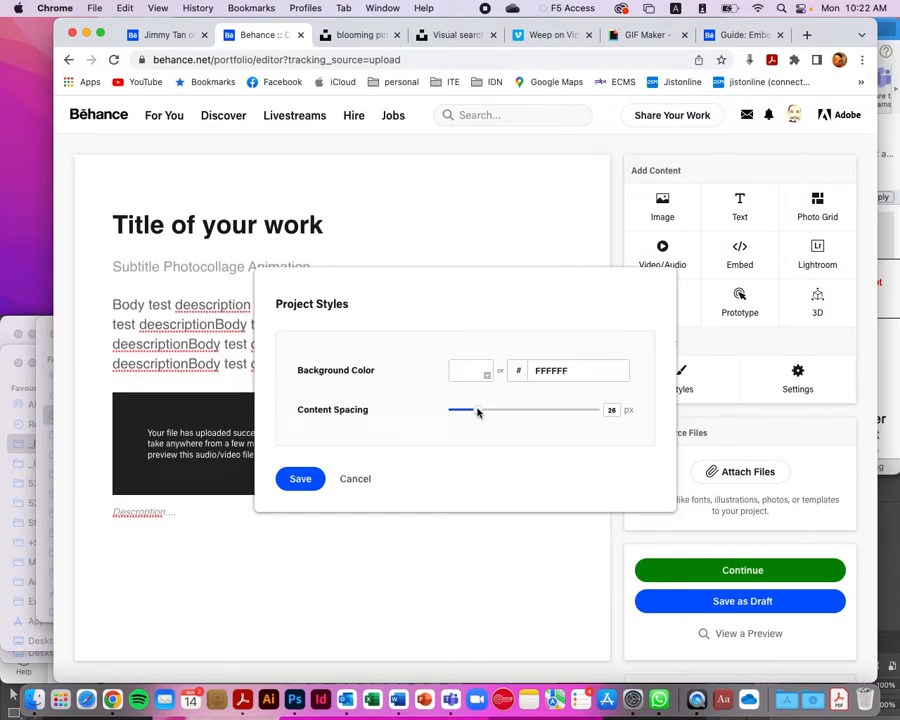
left_click(305, 478)
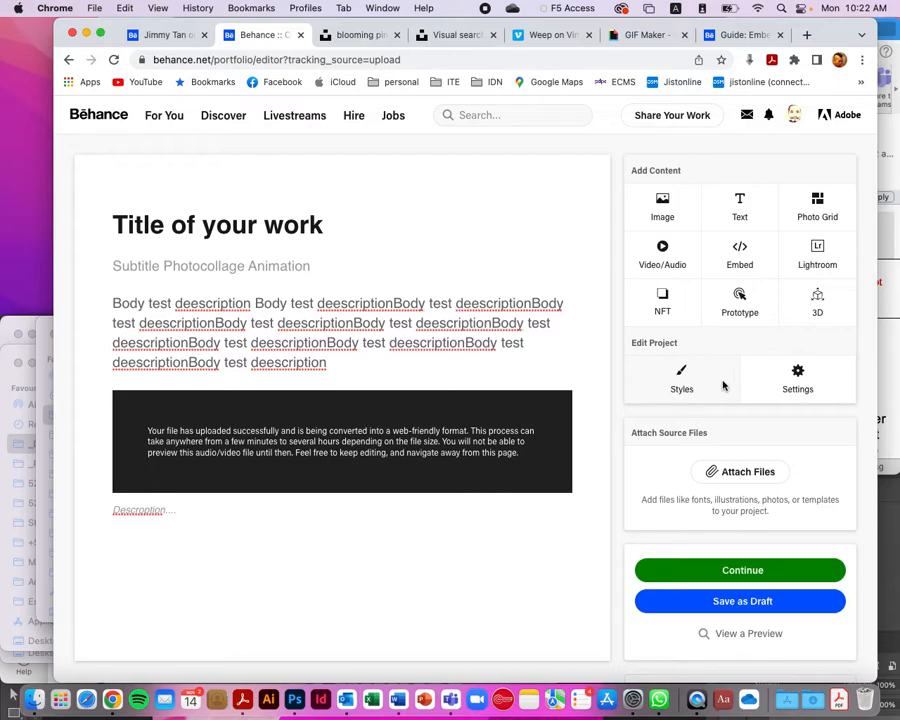
- Open the project settings and enter "Title Name" as the project title
left_click(798, 380)
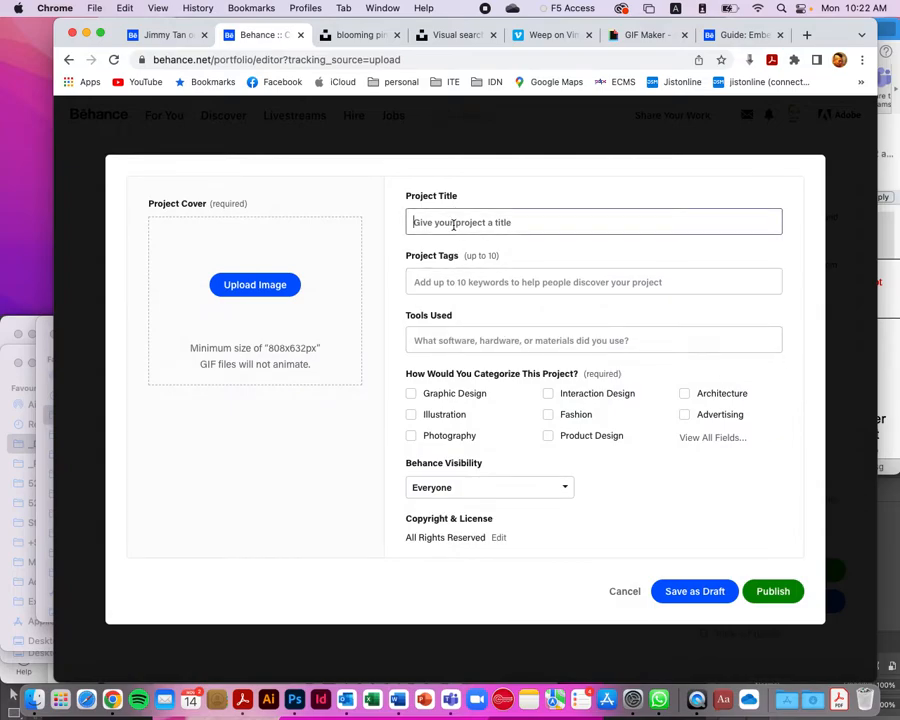
left_click(474, 222)
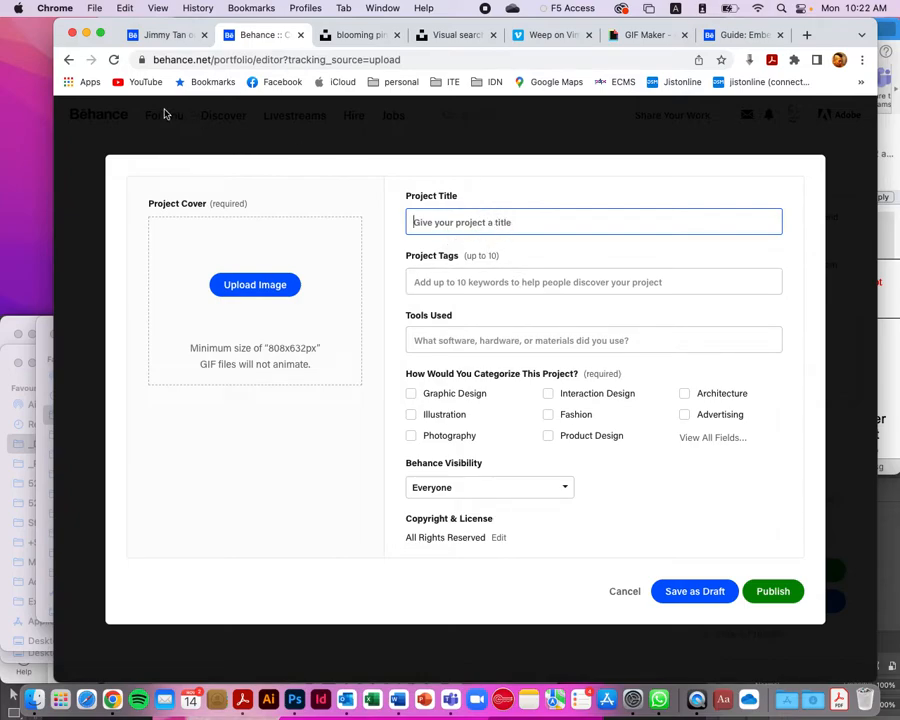
type("Title Name")
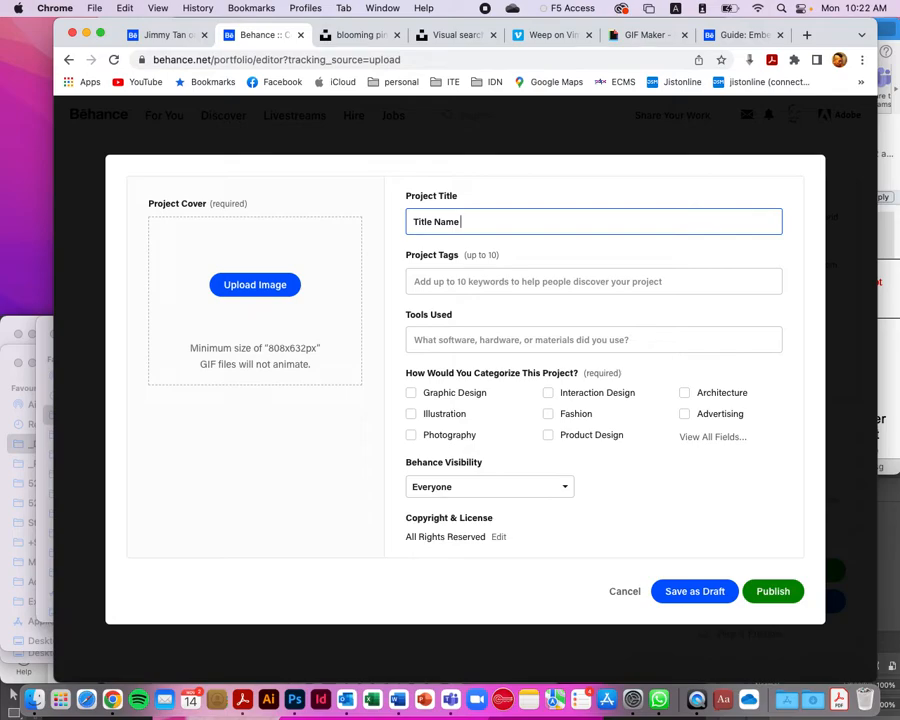
- Set the project title to "Untitled" and add the project tags photocollage and animation
key("super+a")
type("U")
left_click(444, 282)
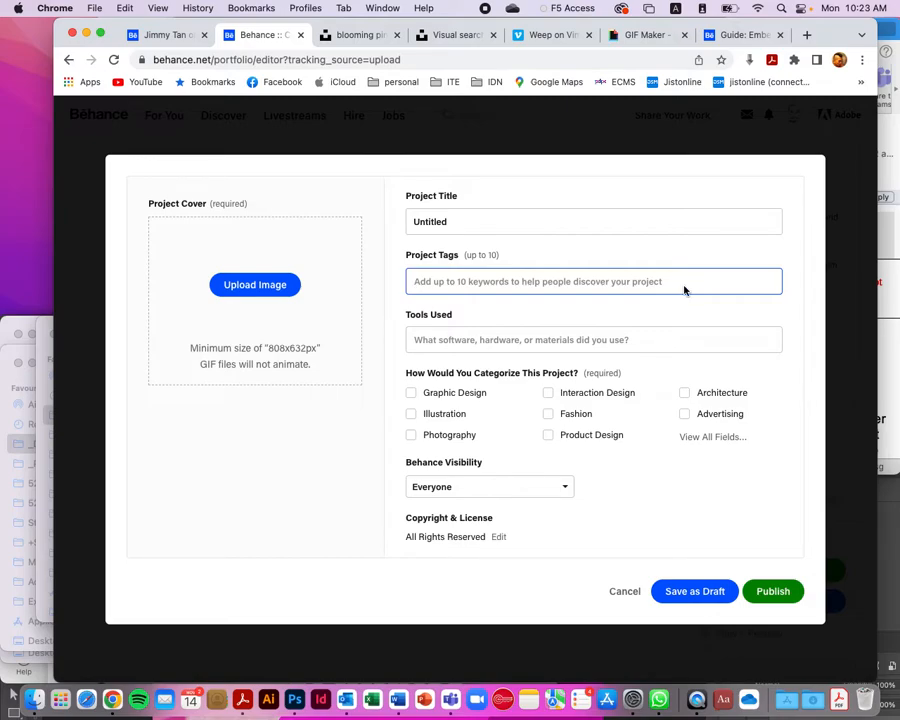
type("photocollage")
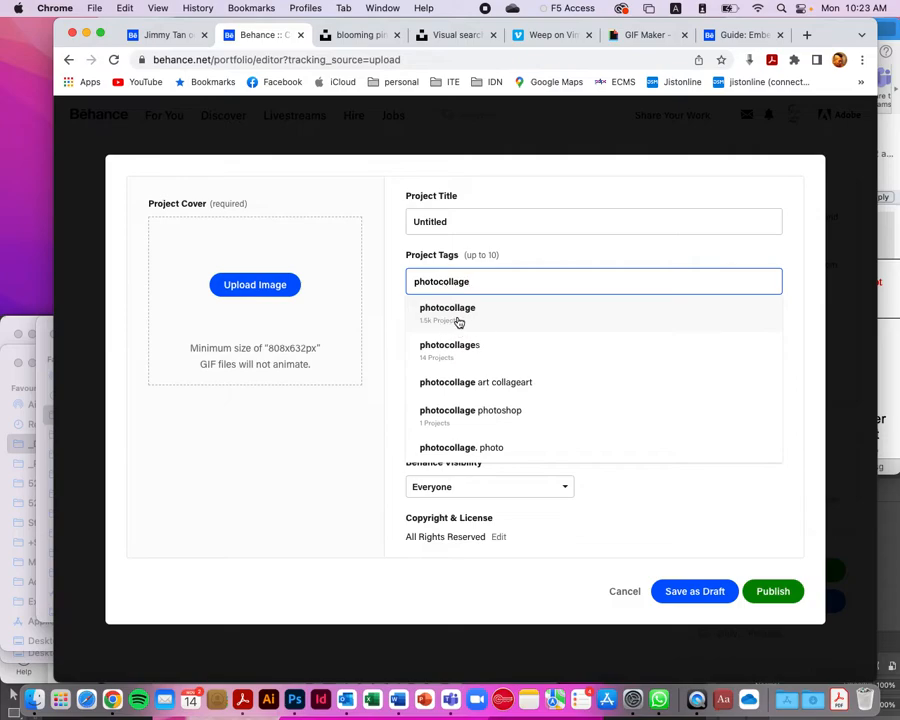
left_click(497, 325)
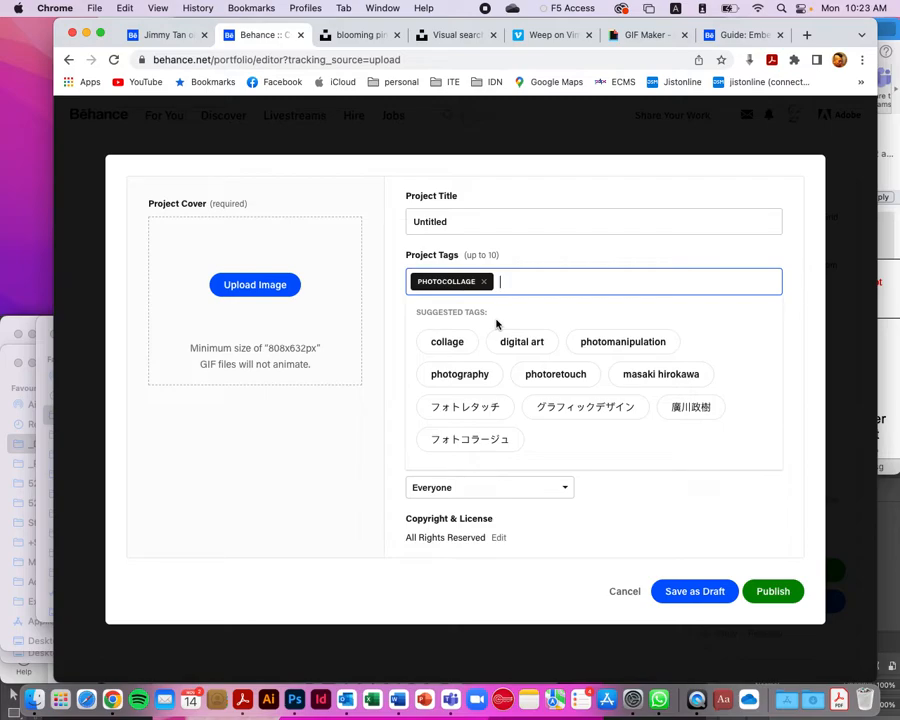
type("animation")
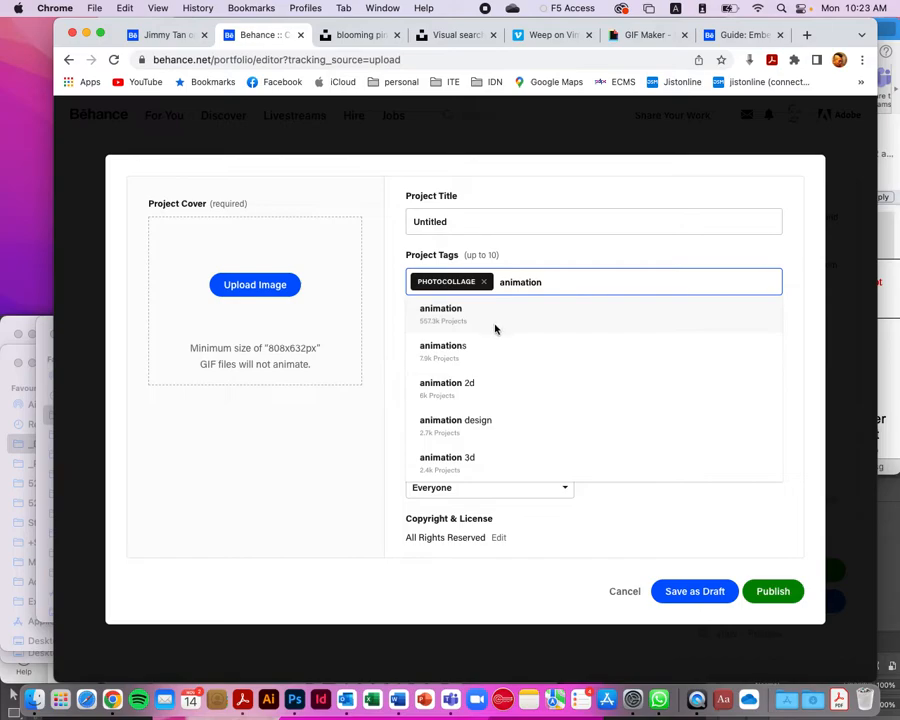
left_click(495, 320)
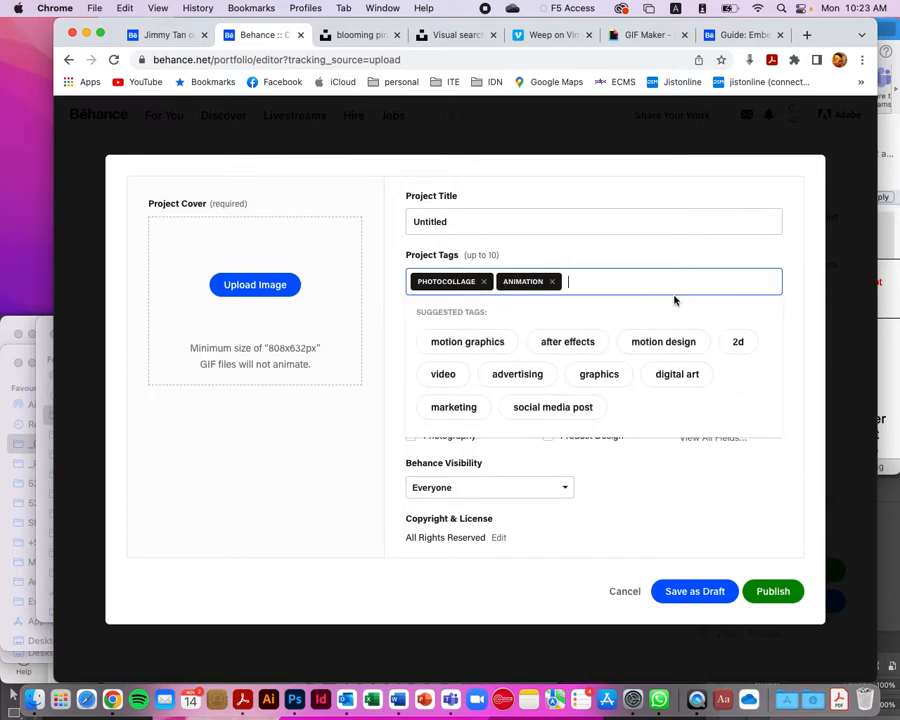
left_click(390, 287)
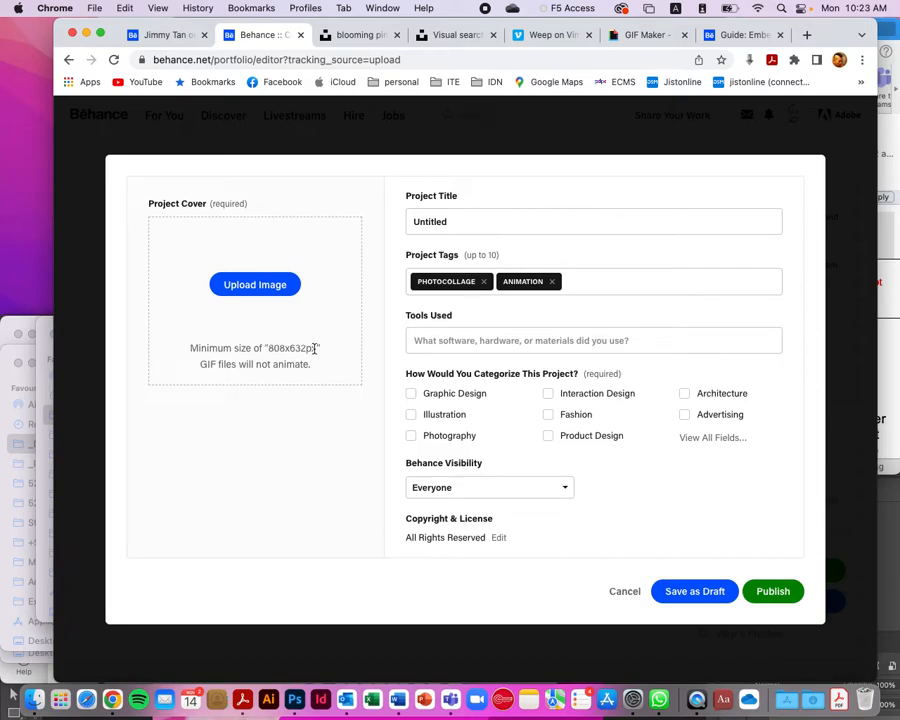
- Preview face shift animation.mp4 from the Assignment 1 - COLLAGE folder and capture a frame of it as a screenshot
left_click(40, 350)
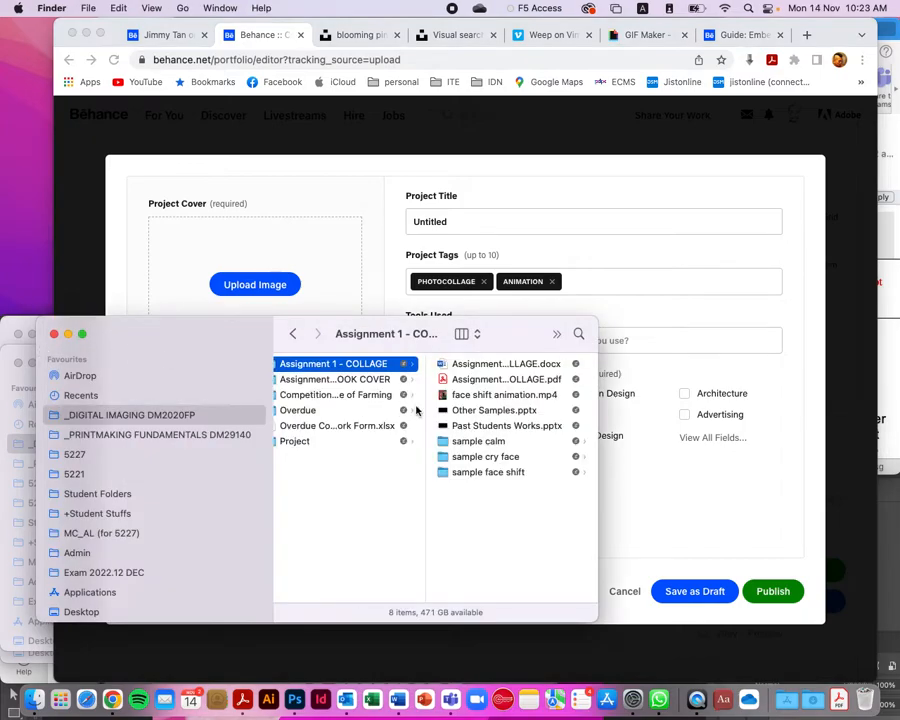
left_click(510, 398)
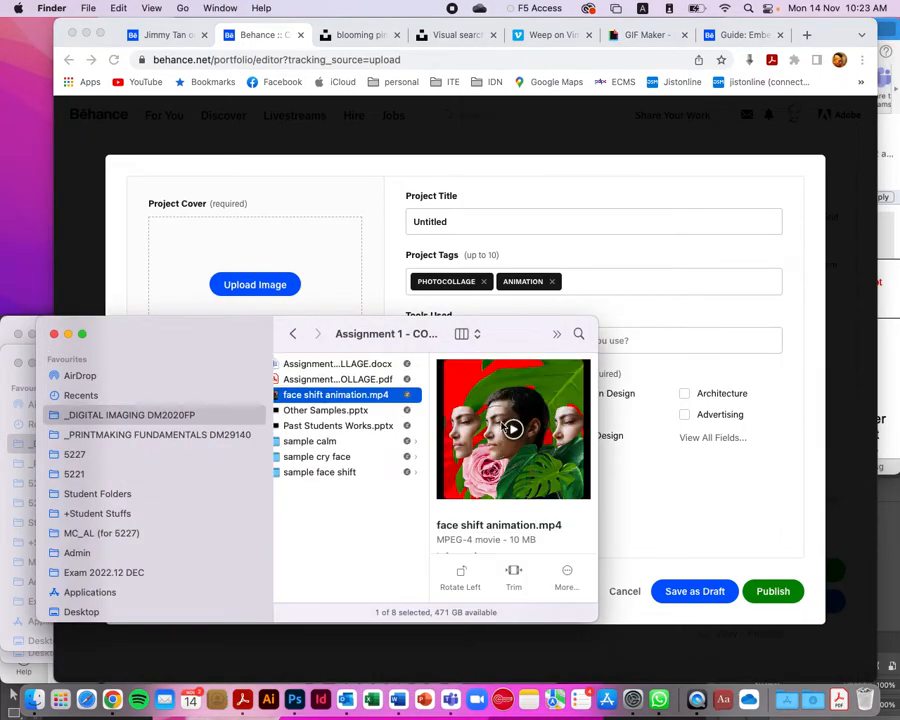
key("space")
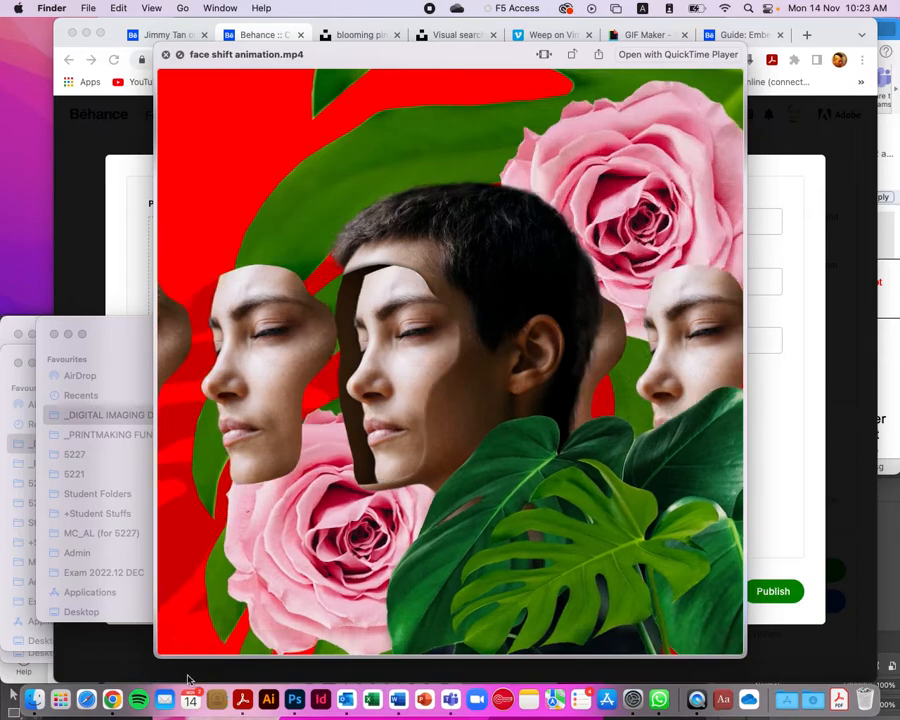
left_click(204, 641)
mouse_move(380, 645)
left_mouse_down()
mouse_move(362, 641)
mouse_move(370, 641)
left_mouse_up()
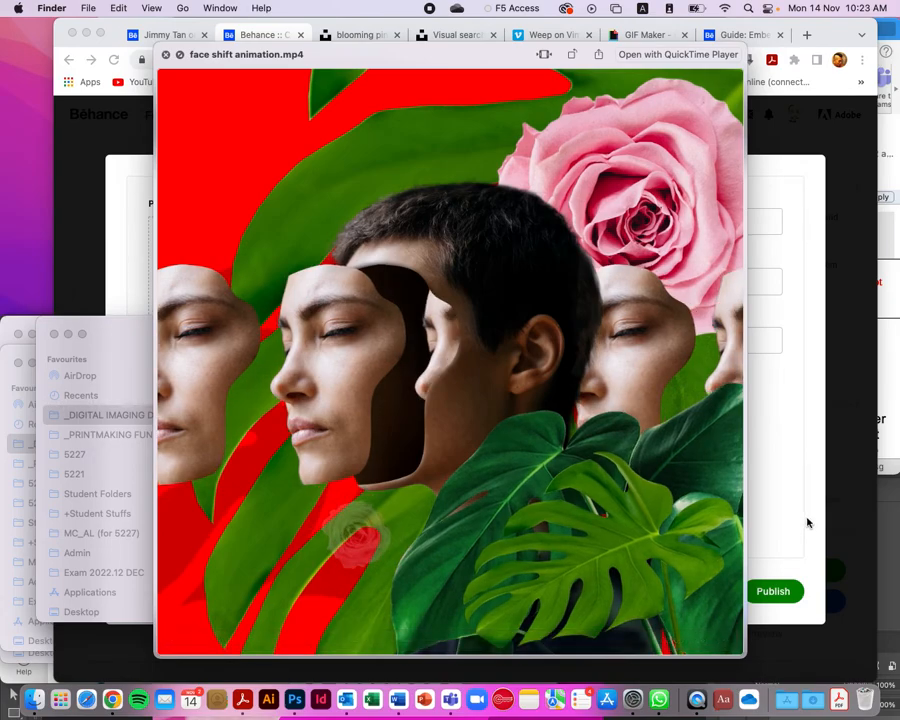
key("shift+super+4")
left_click_drag(161, 71, 742, 655)
left_click(798, 466)
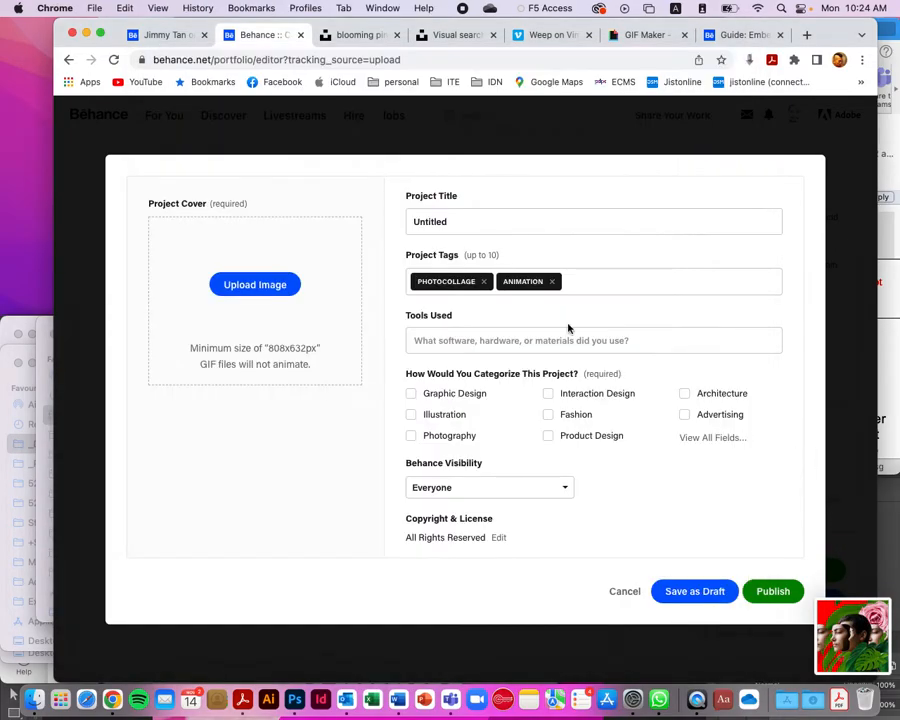
- Upload the captured frame from the Desktop as the project cover, reposition it in the frame and crop it
left_click(268, 285)
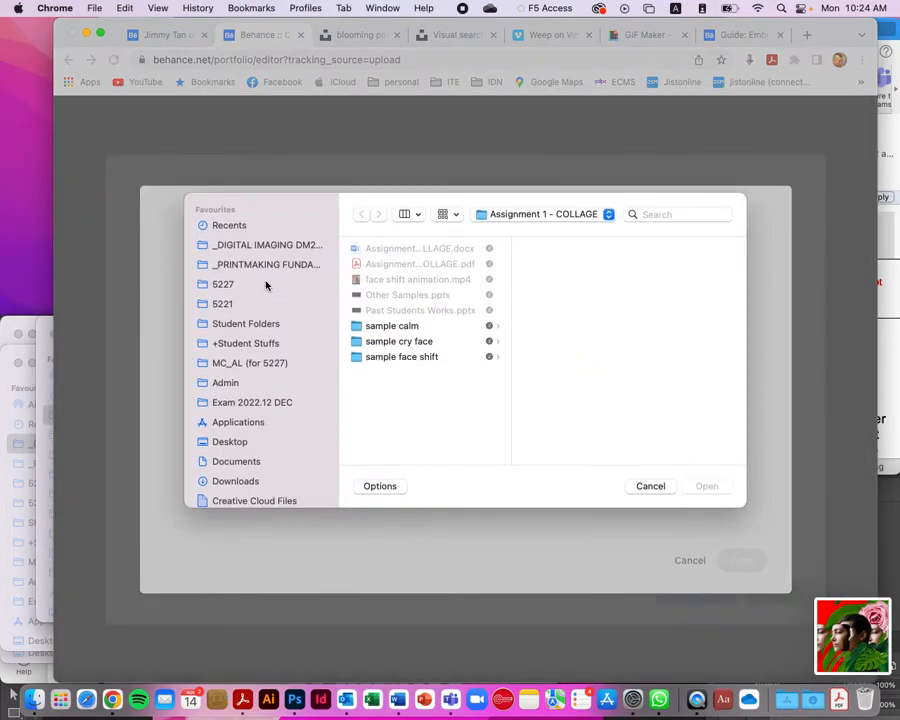
left_click(267, 439)
scroll(427, 389, "down", 5)
left_click(425, 388)
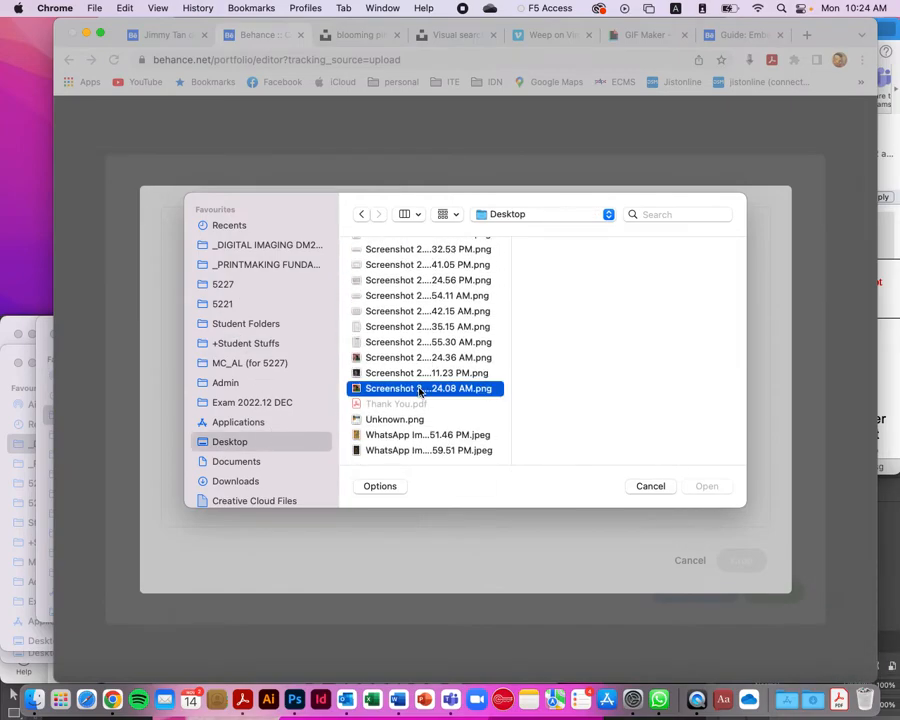
left_click(707, 485)
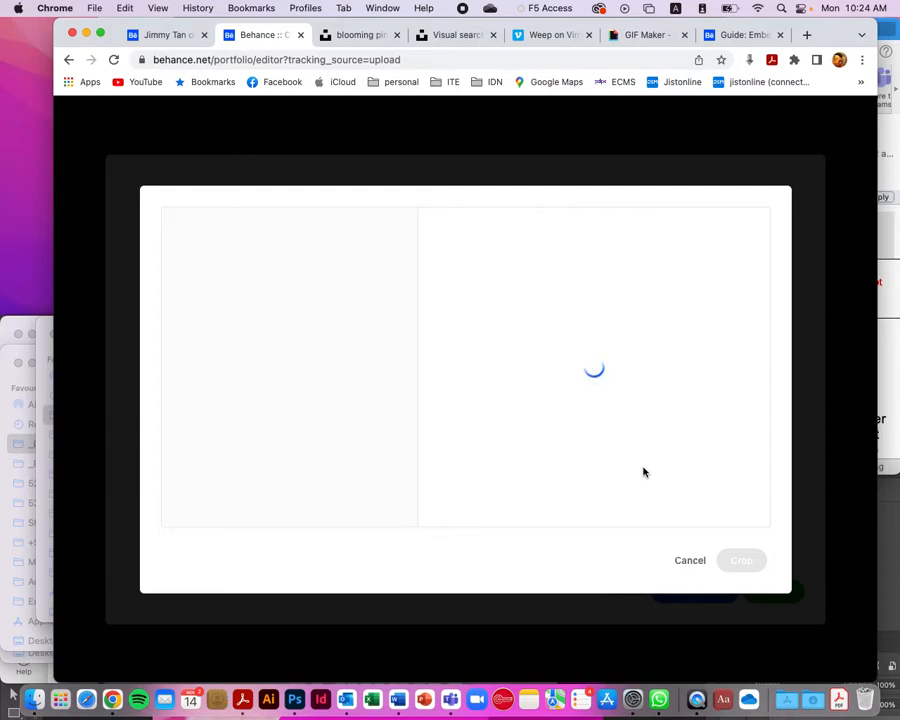
mouse_move(532, 456)
left_mouse_down()
mouse_move(616, 456)
mouse_move(522, 455)
left_mouse_up()
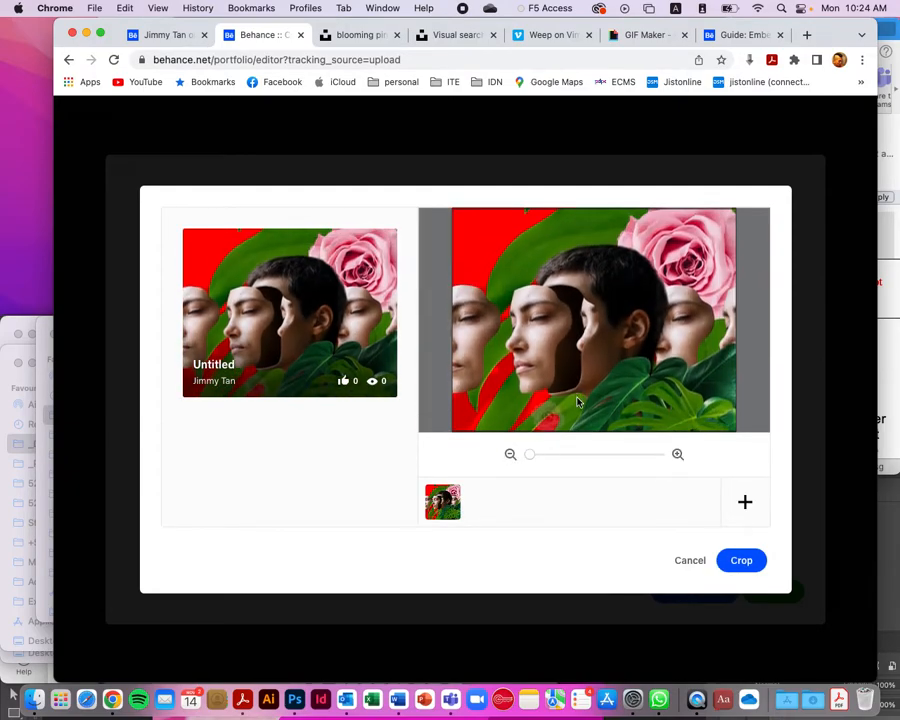
left_click_drag(583, 313, 581, 388)
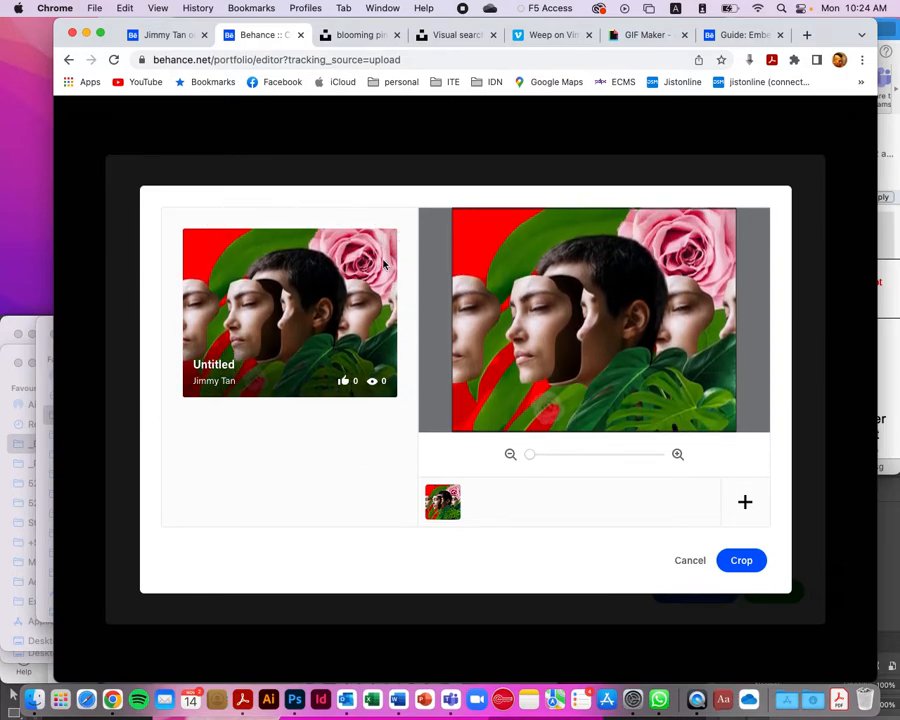
left_click(742, 561)
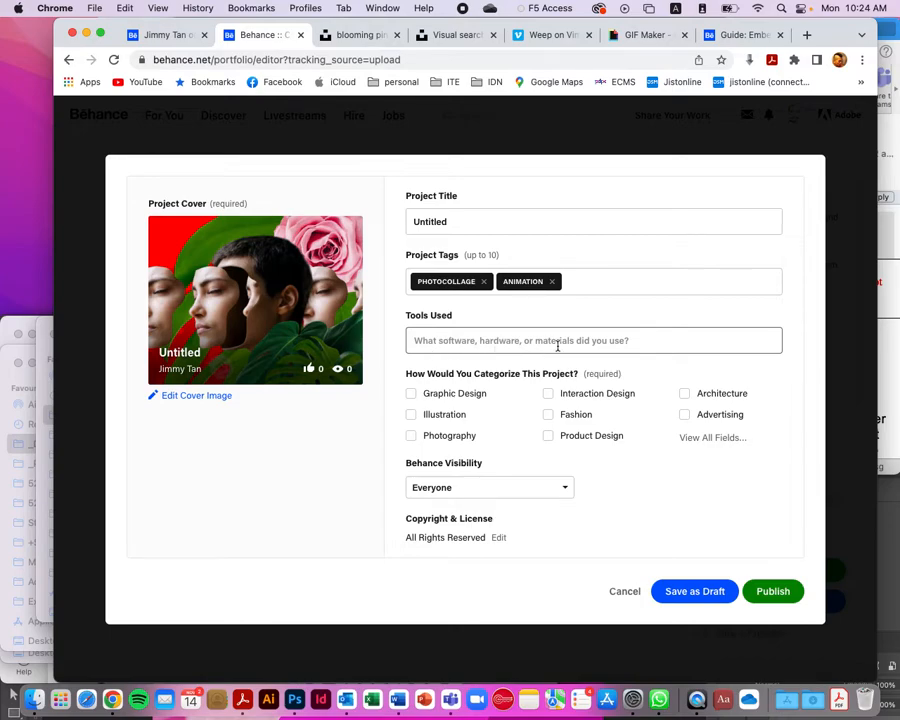
- Add Adobe Photoshop as the tool used and categorize the project as Graphic Design
left_click(641, 345)
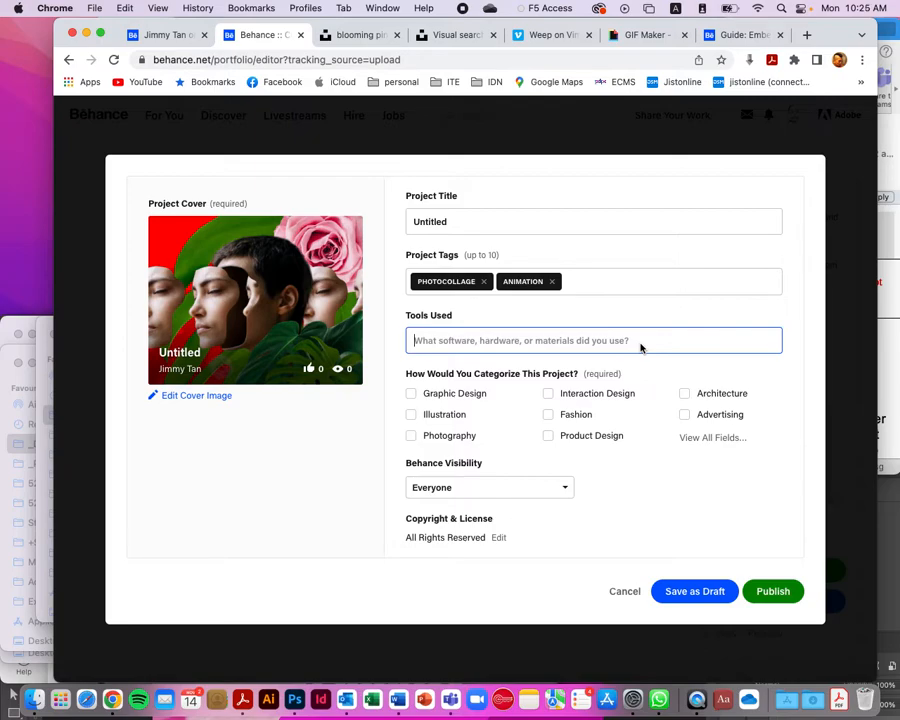
type("photoshop")
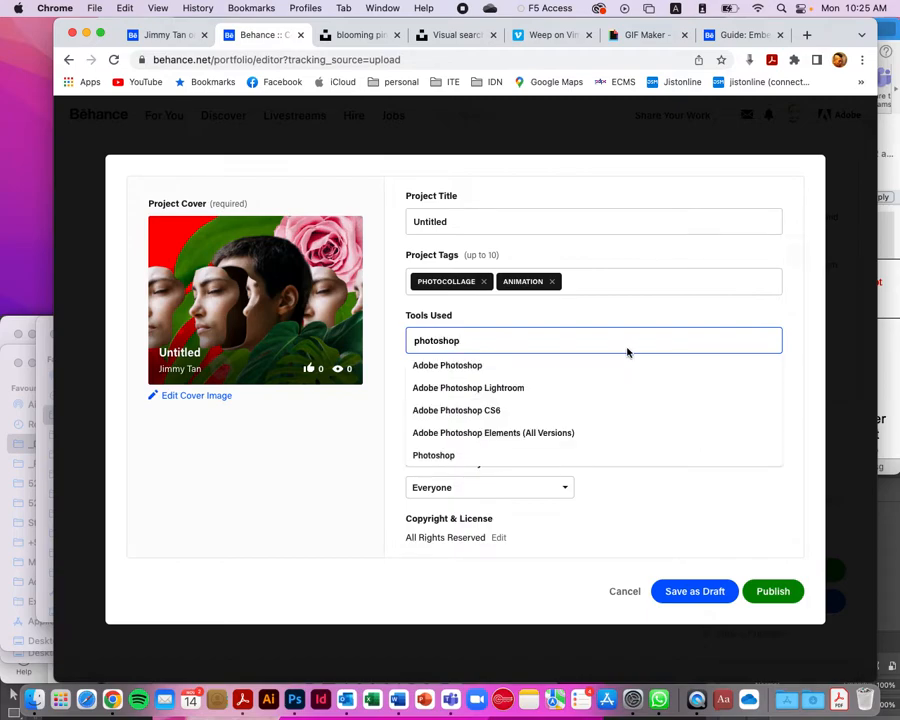
left_click(457, 370)
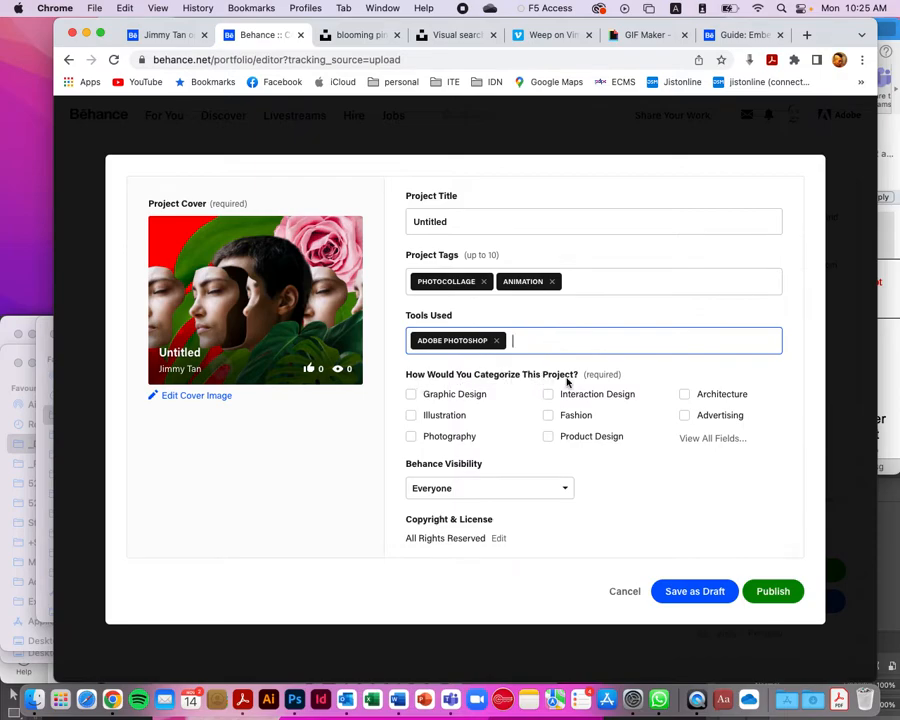
left_click(412, 396)
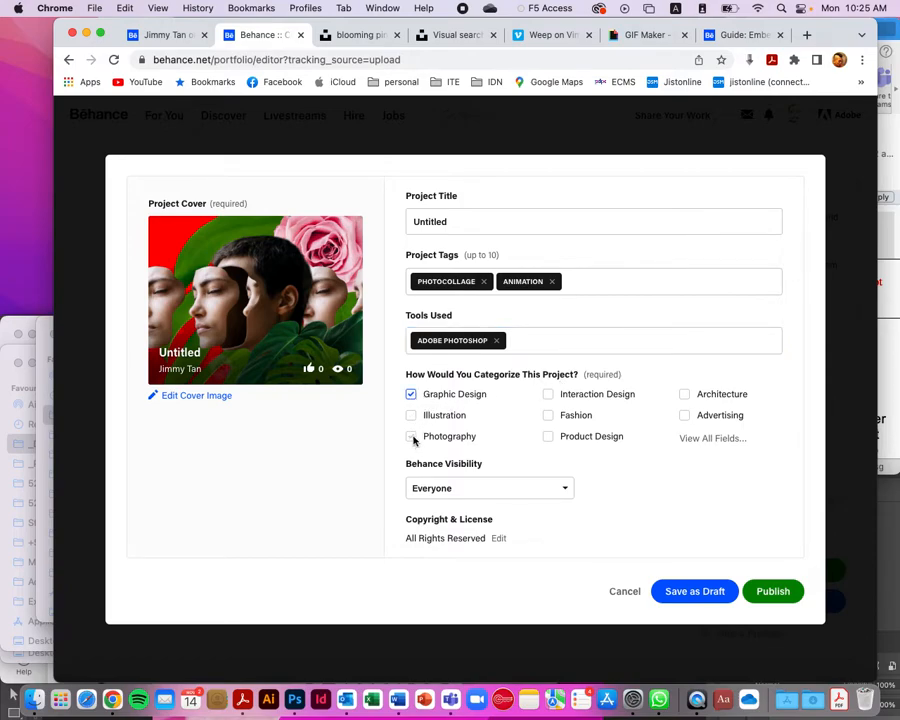
- Add Collage from the full list of creative fields, try to add Digital Art as well, and confirm the selection
left_click(692, 441)
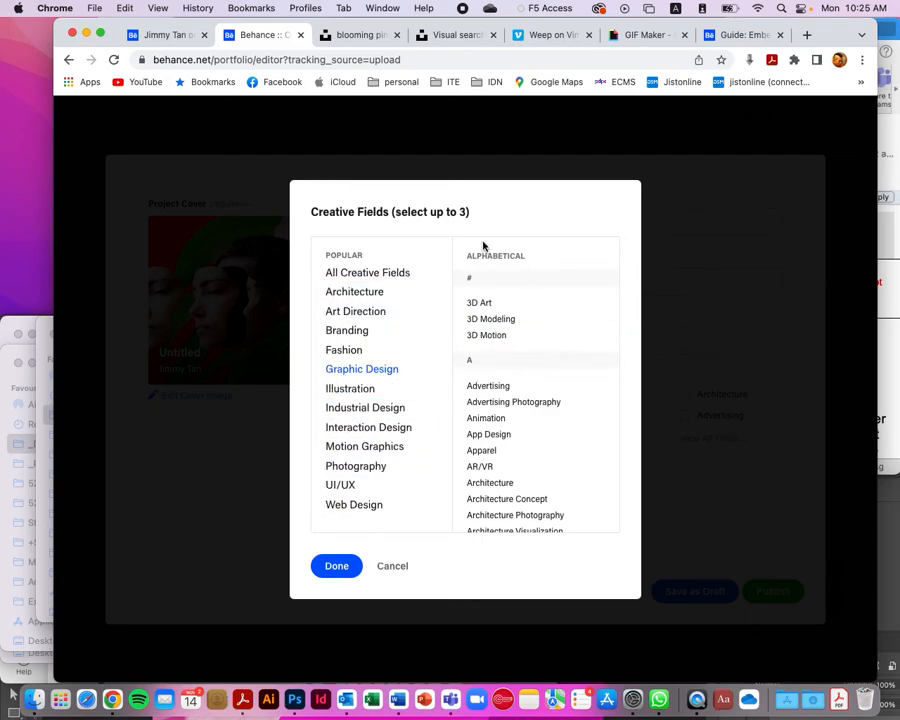
scroll(538, 408, "down", 2)
left_click(533, 397)
scroll(530, 402, "down", 3)
scroll(550, 399, "down", 5)
scroll(550, 398, "down", 2)
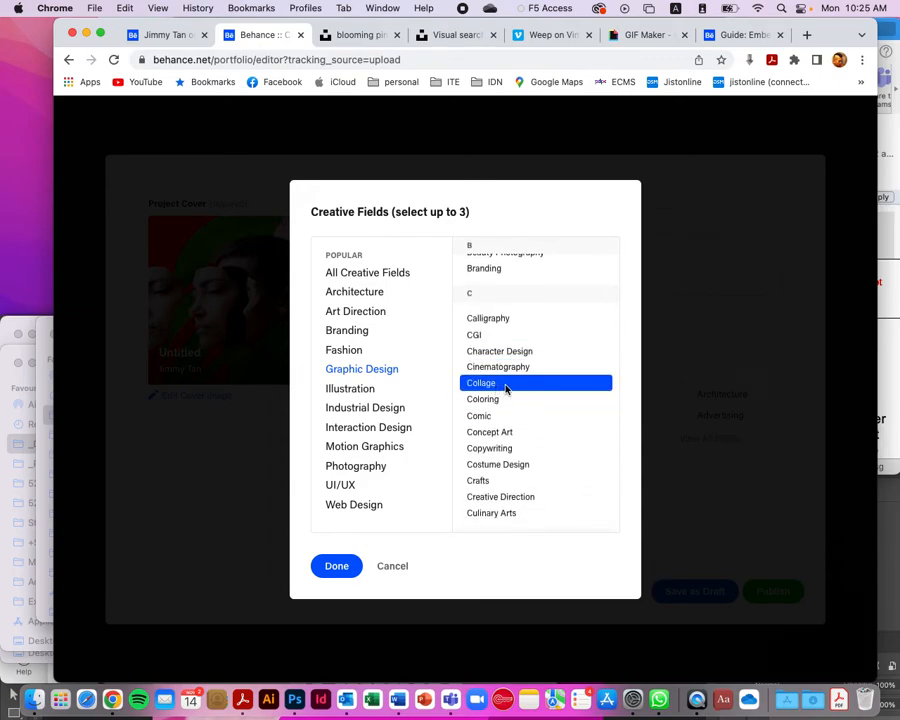
left_click(506, 389)
scroll(572, 416, "down", 3)
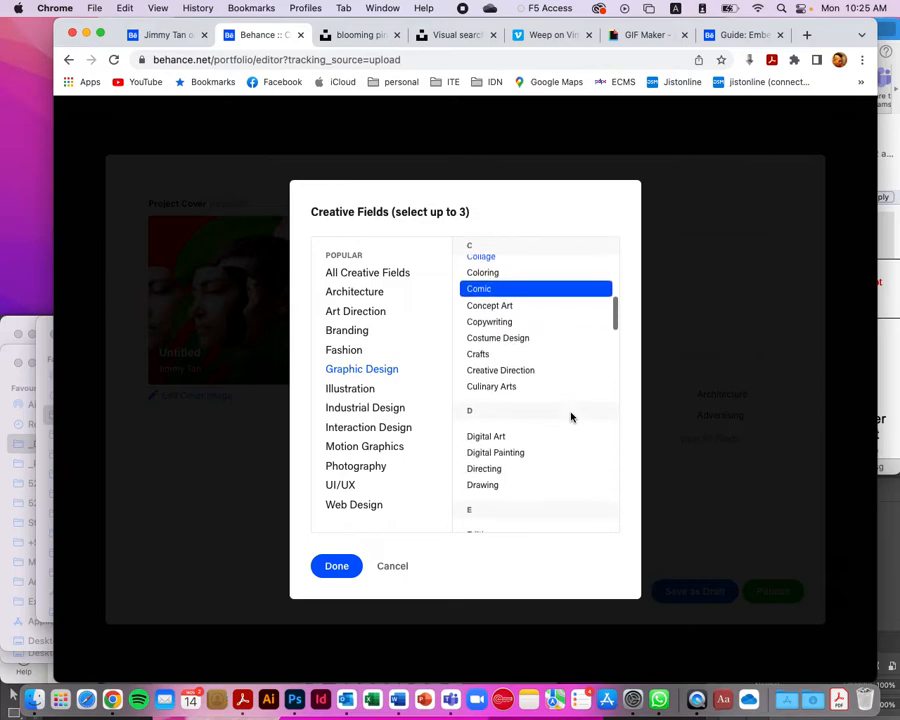
left_click(520, 438)
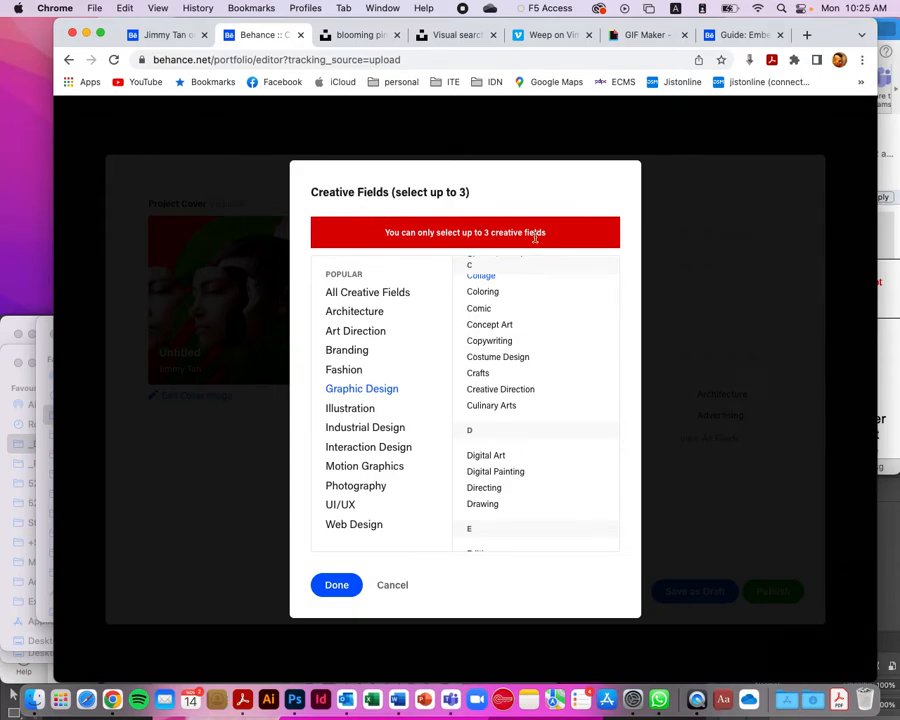
left_click(338, 585)
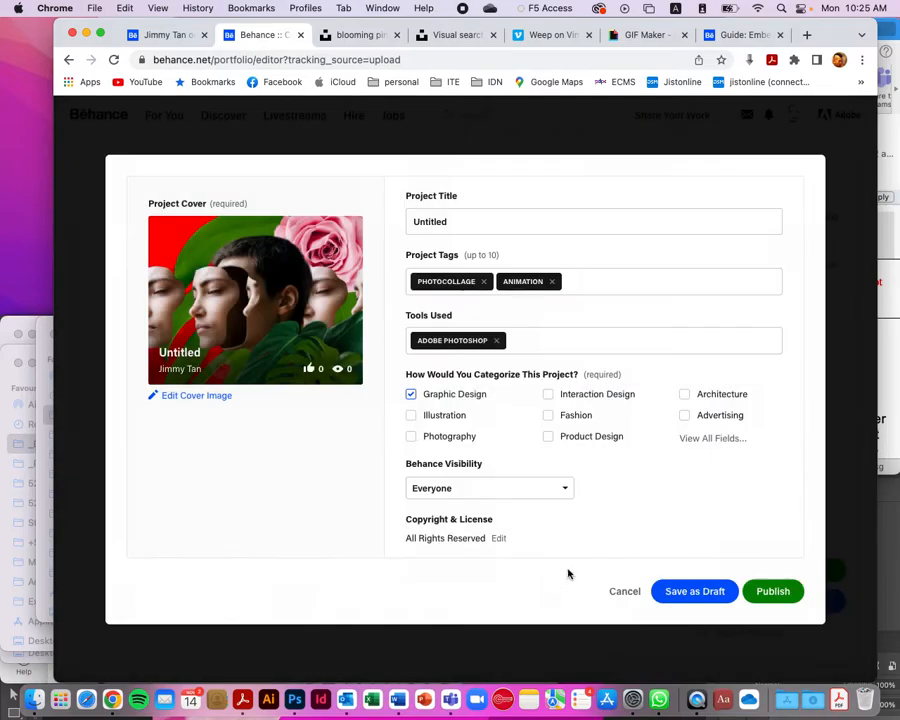
- Review the visibility options and remaining project settings, and save the project as a draft
scroll(662, 513, "down", 1)
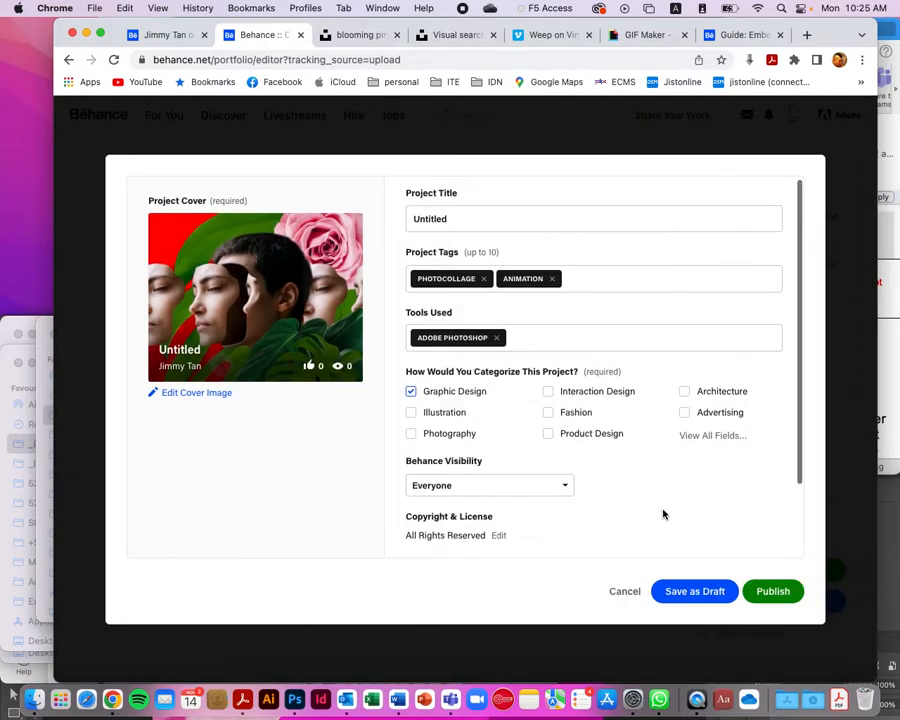
left_click(565, 486)
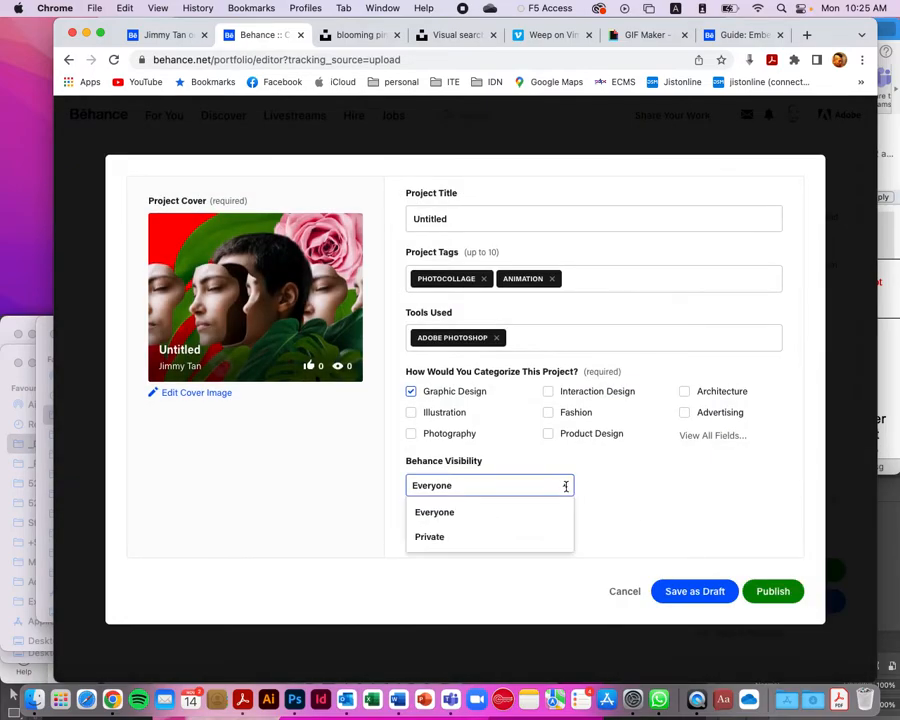
left_click(647, 495)
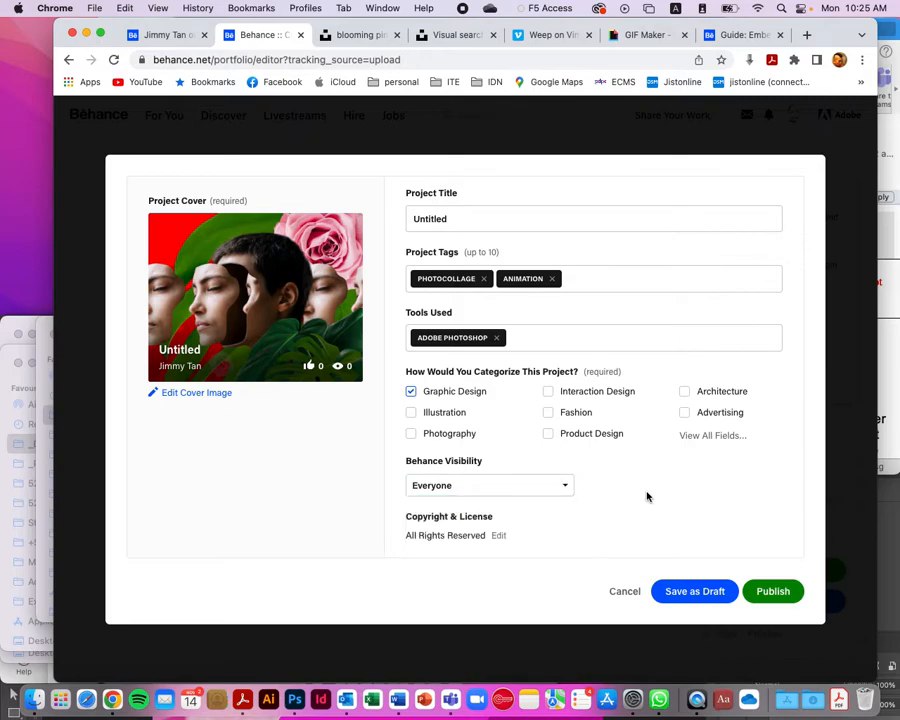
scroll(644, 490, "down", 5)
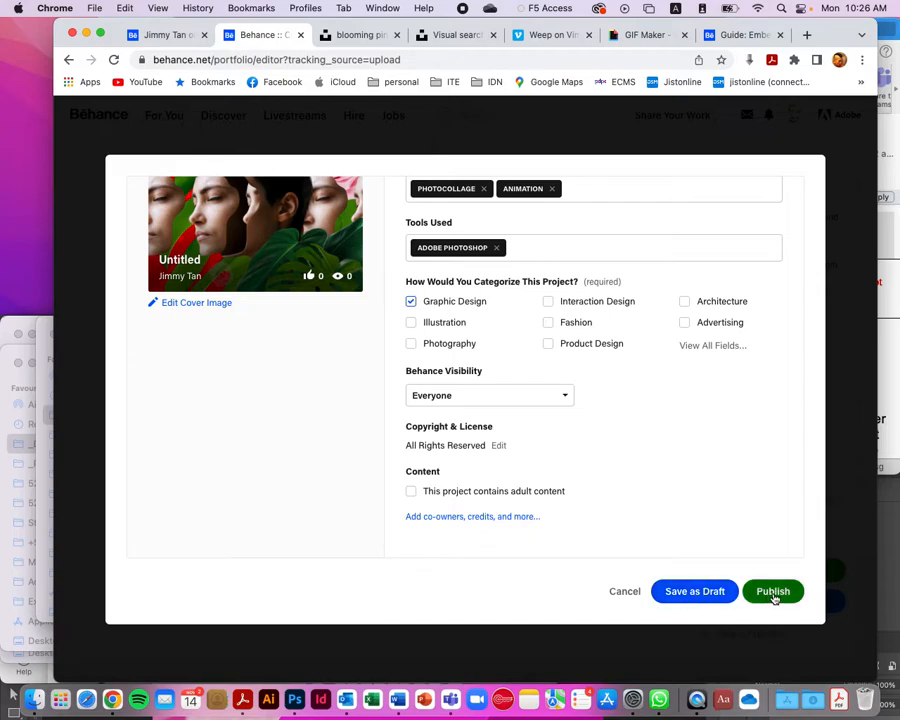
left_click(703, 594)
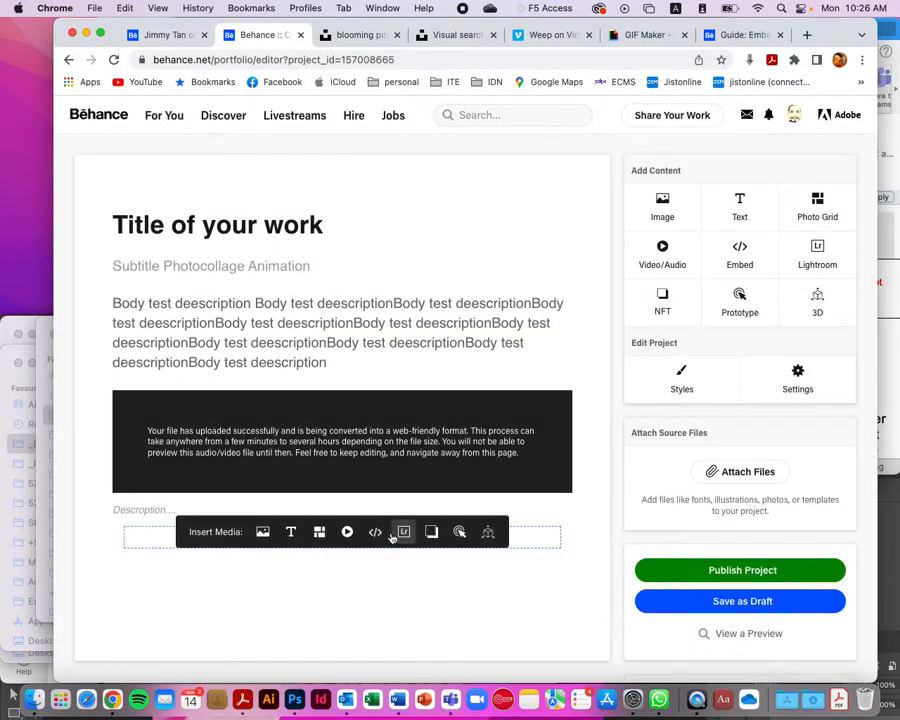
left_click(470, 510)
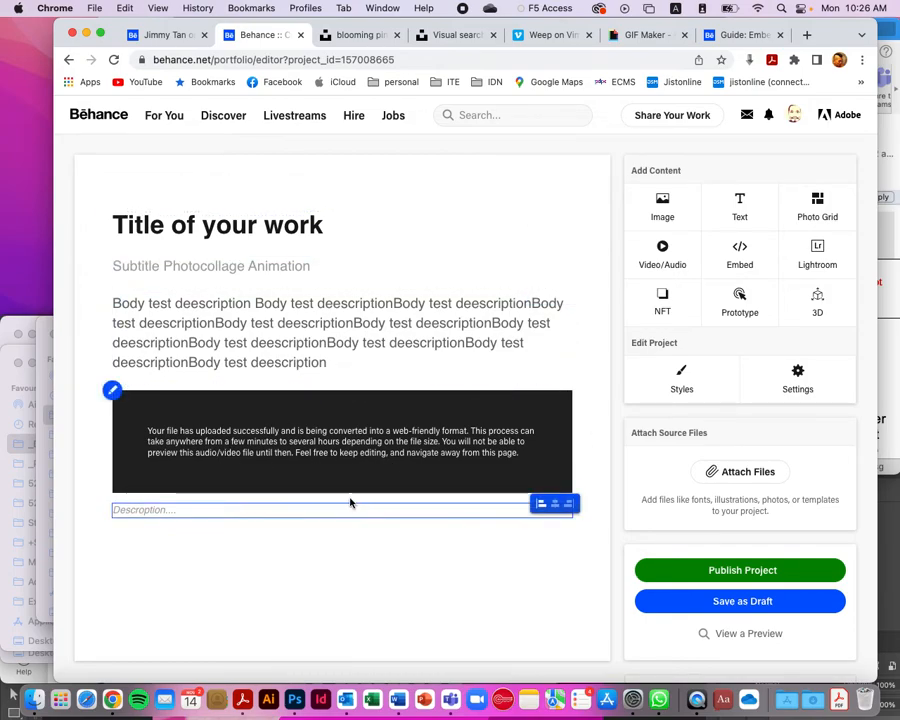
scroll(496, 512, "down", 2)
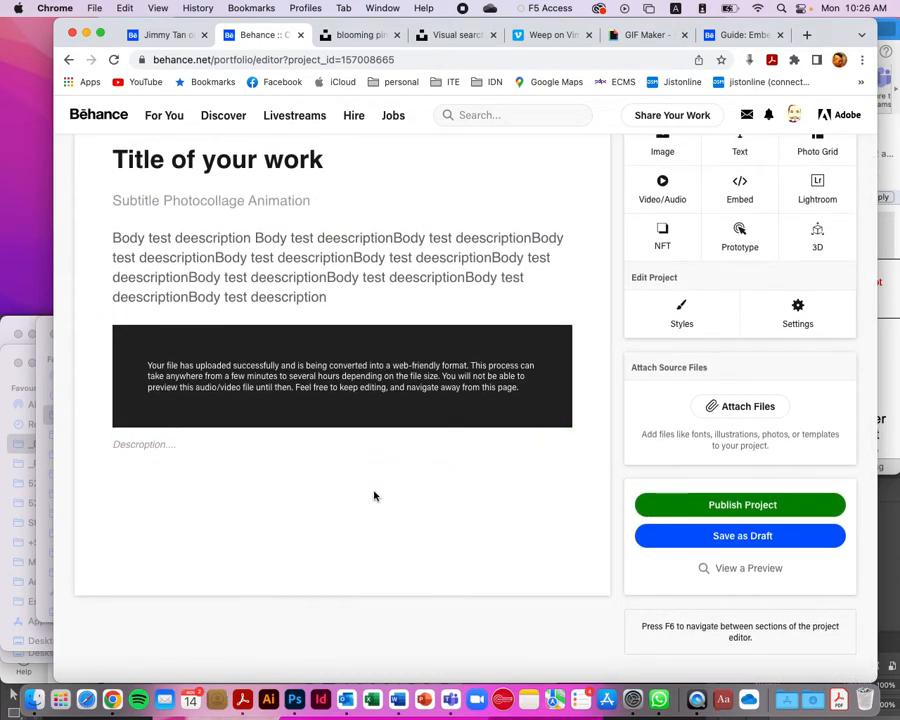
- Switch to the Behance help guide on embedding media and read its Embed Content instructions
mouse_move(342, 482)
left_click(752, 37)
scroll(336, 565, "down", 5)
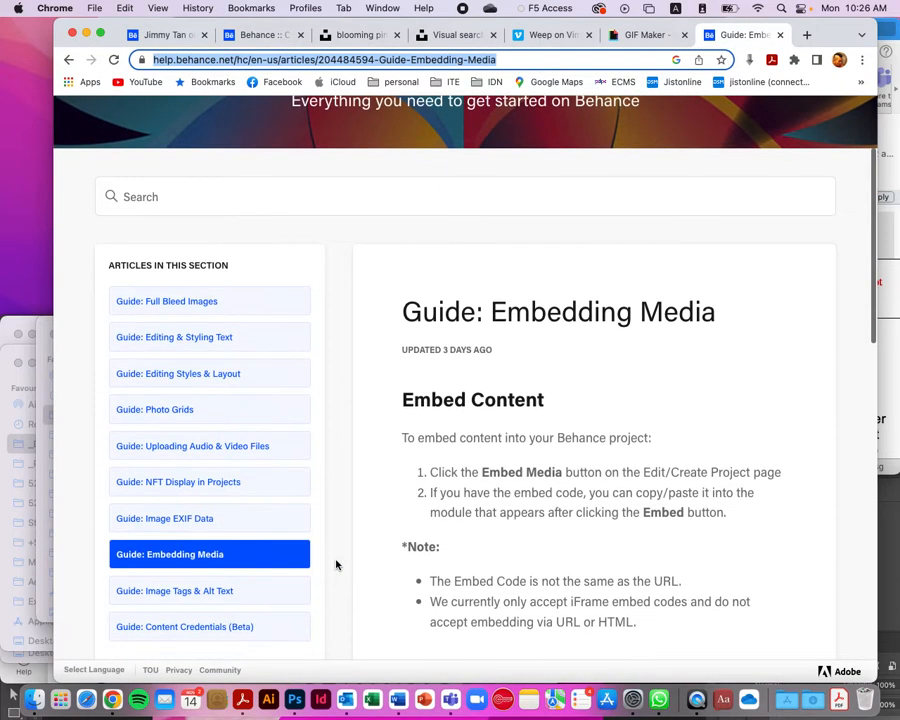
left_click_drag(401, 220, 747, 217)
scroll(660, 390, "down", 5)
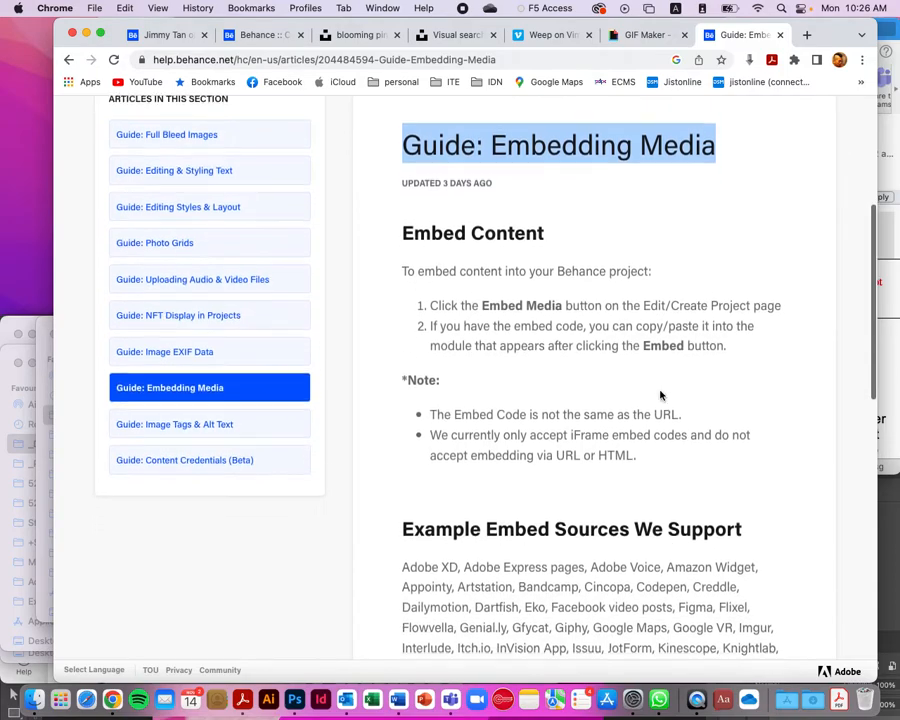
- Read the supported embed sources in the embedding guide, highlighting the heading, Vimeo and Youtube
left_click_drag(400, 368, 756, 372)
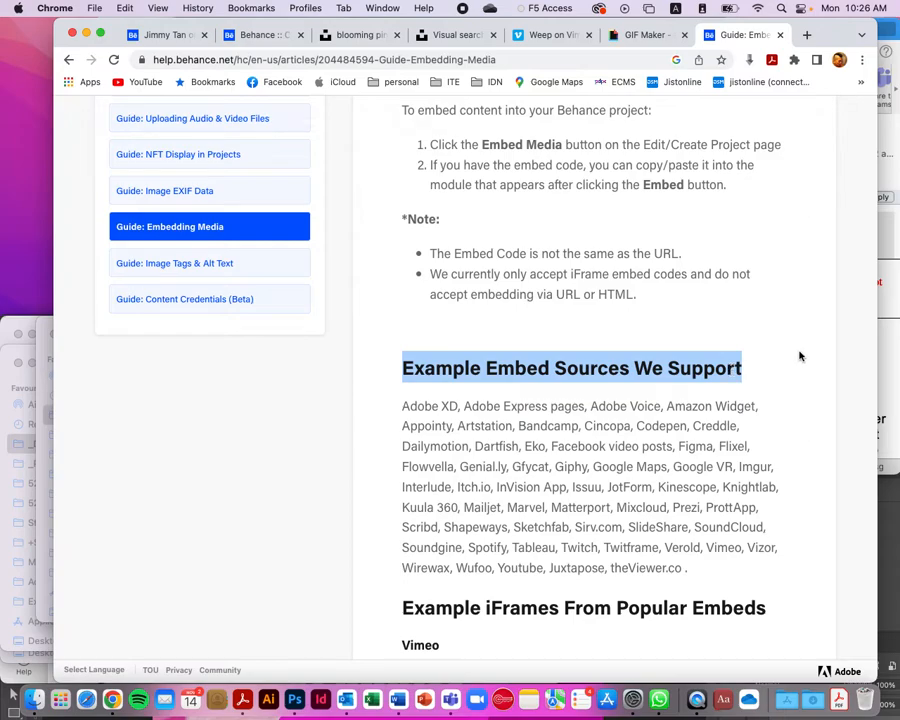
scroll(800, 356, "down", 2)
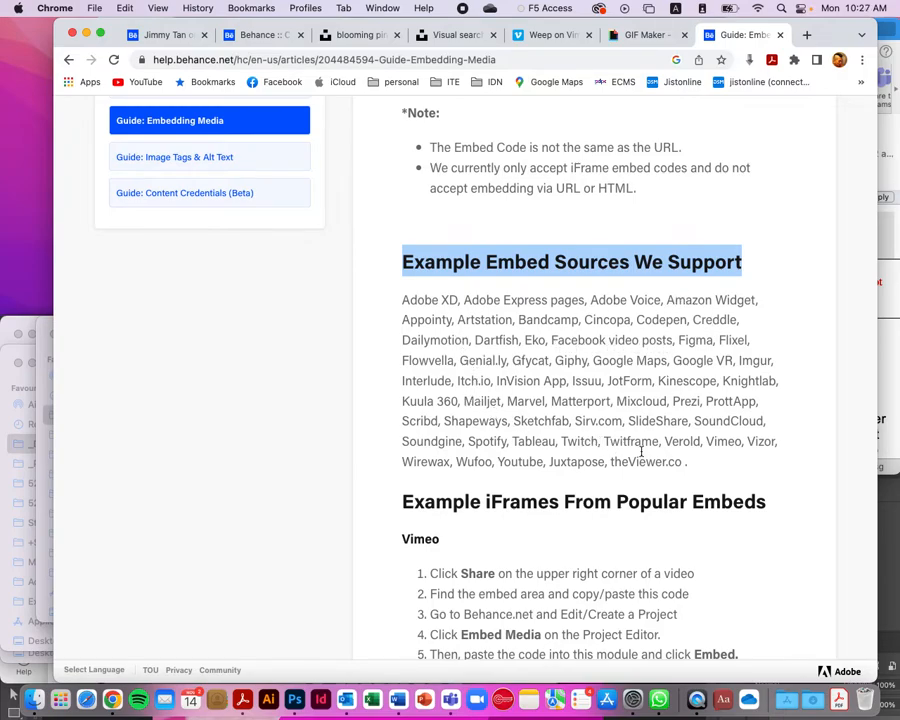
left_click_drag(709, 443, 740, 441)
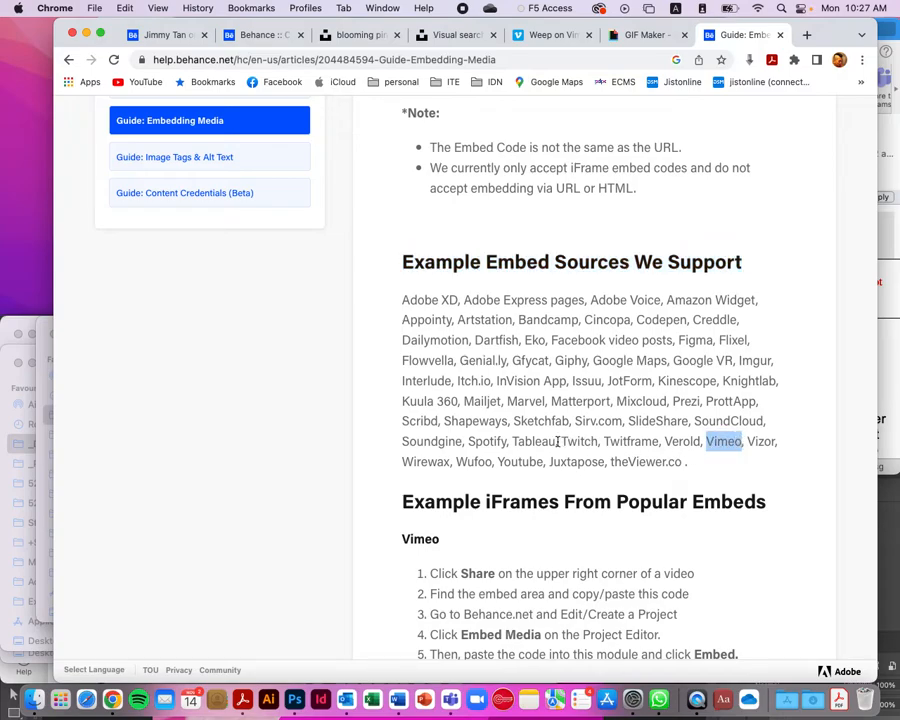
left_click_drag(500, 462, 544, 462)
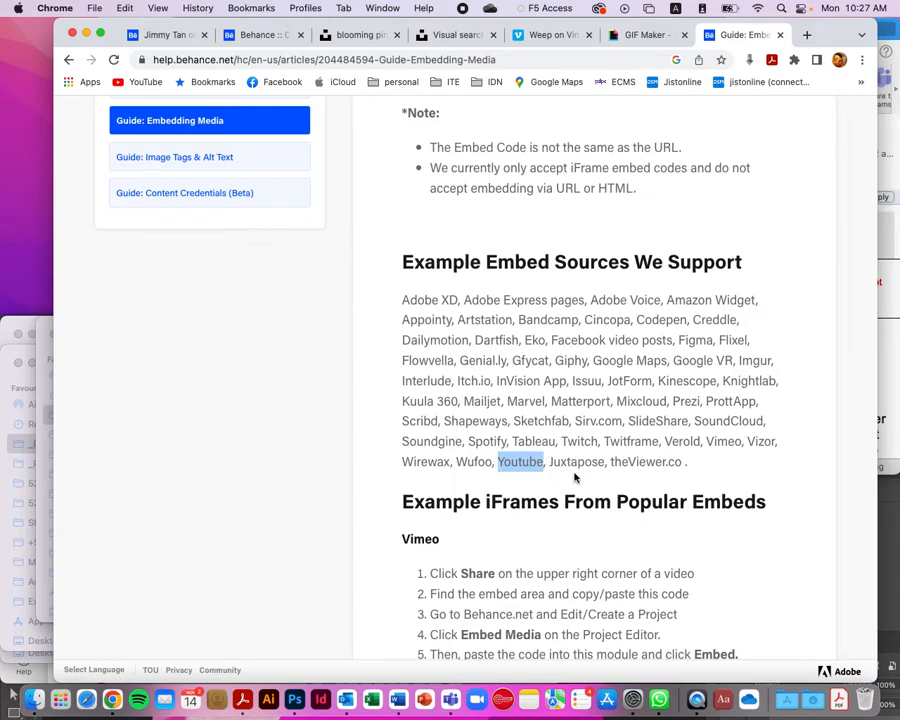
left_click(807, 36)
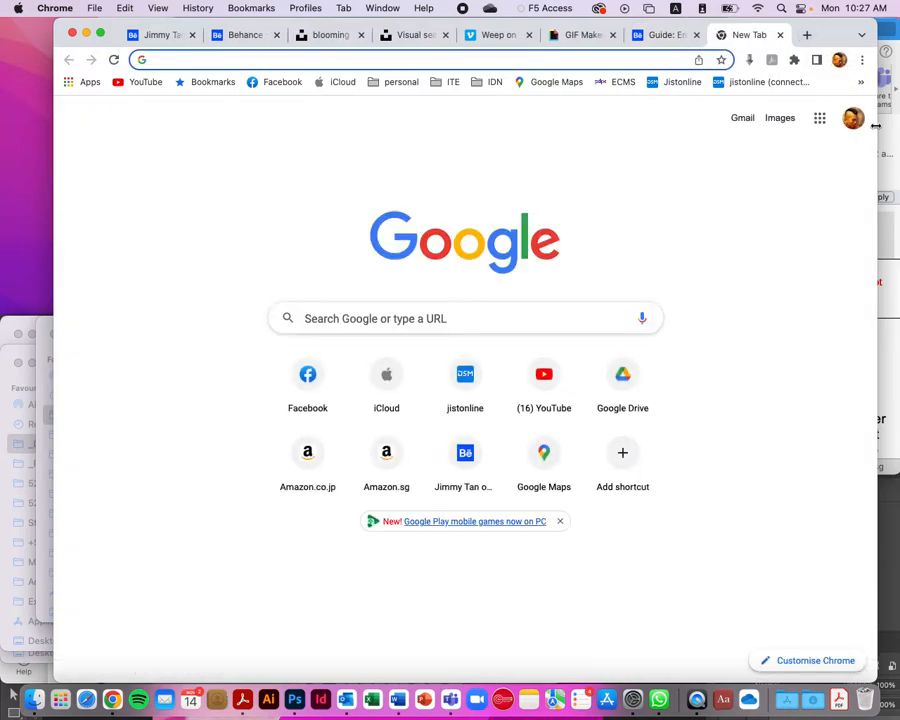
left_click(152, 90)
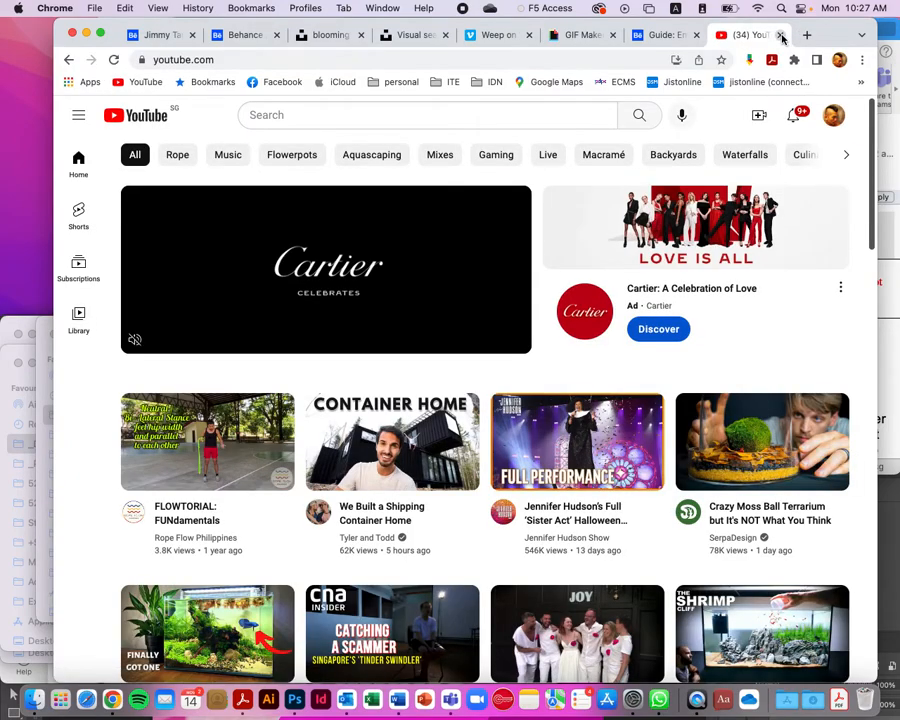
left_click(782, 37)
- Switch to the ourkidslearningjourney.org browser profile with YouTube Studio open and enlarge its window
left_click(296, 10)
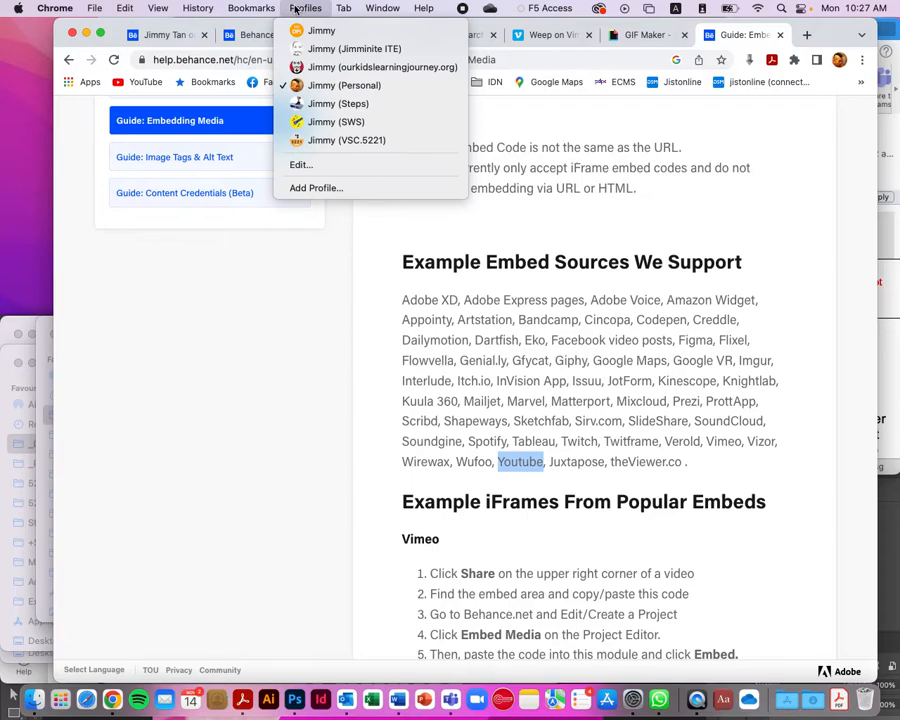
left_click(314, 68)
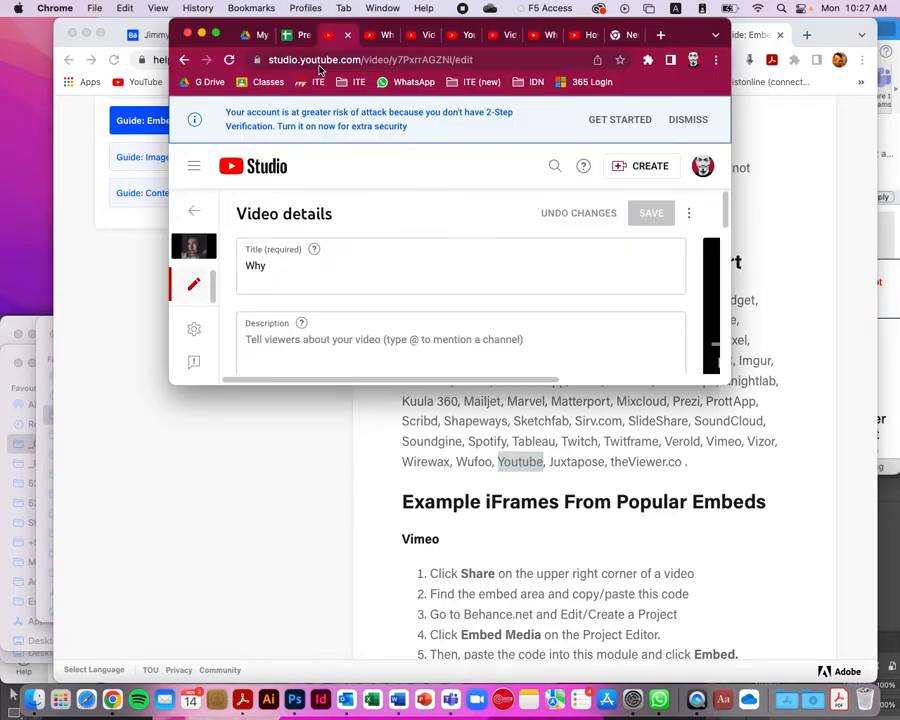
double_click(730, 384)
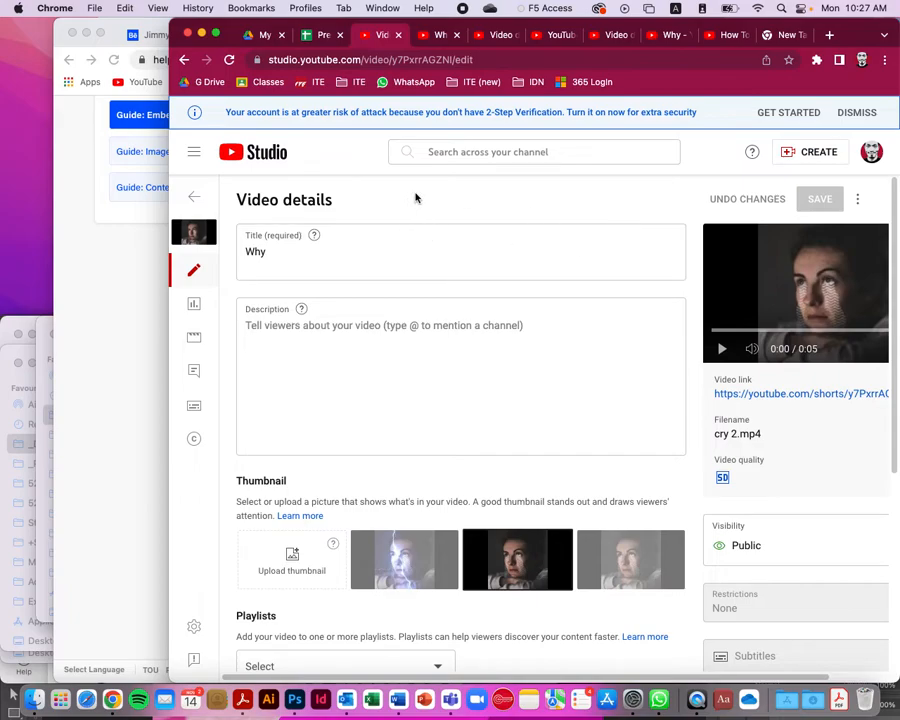
- Upload face shift animation.mp4 from the Assignment 1 - COLLAGE folder as a new YouTube video
left_click(814, 156)
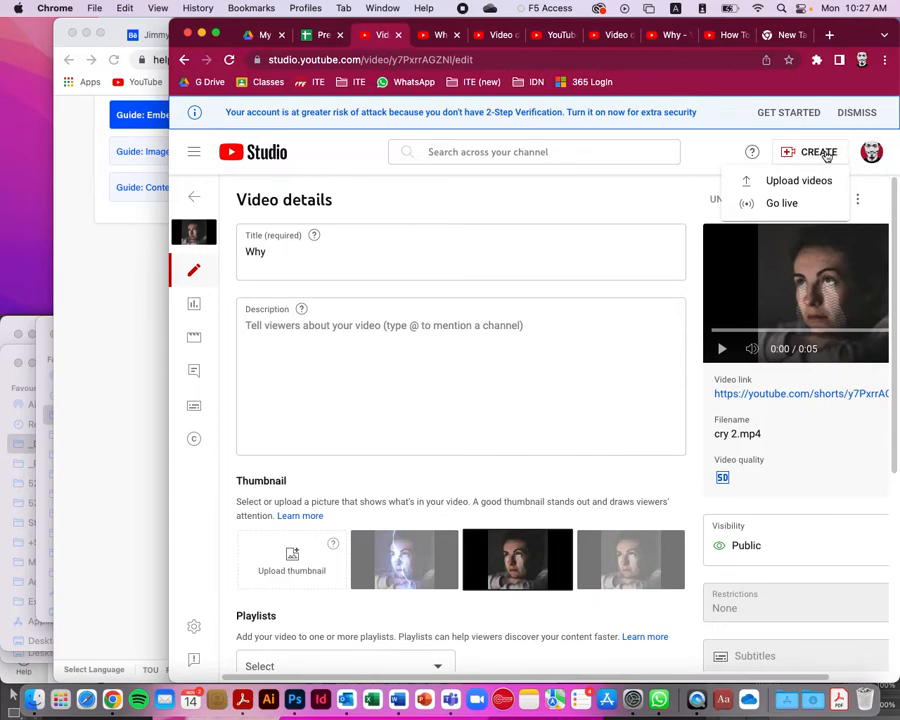
left_click(799, 181)
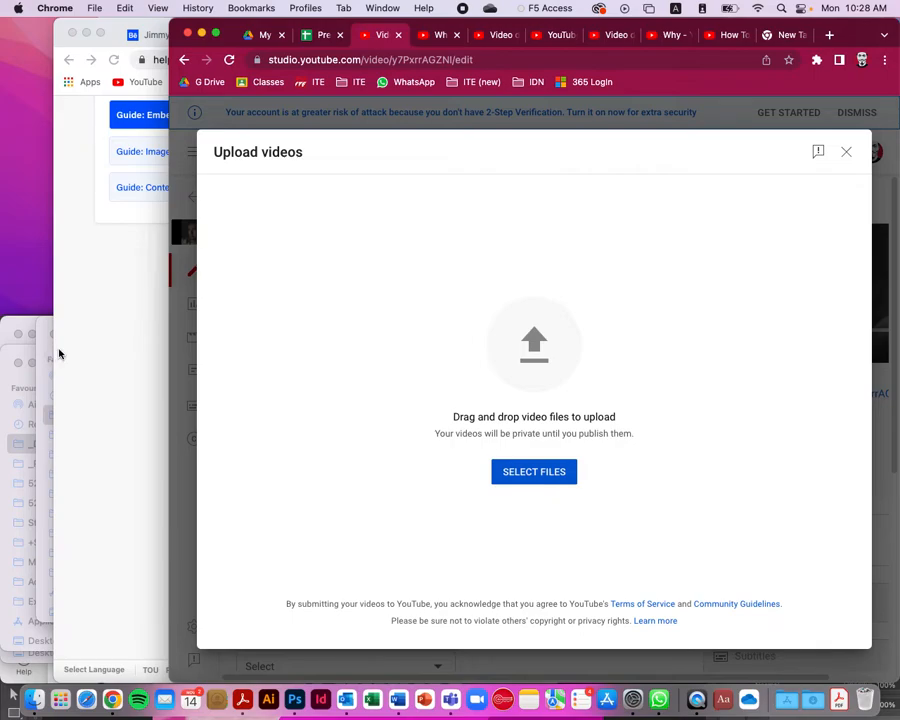
left_click(541, 471)
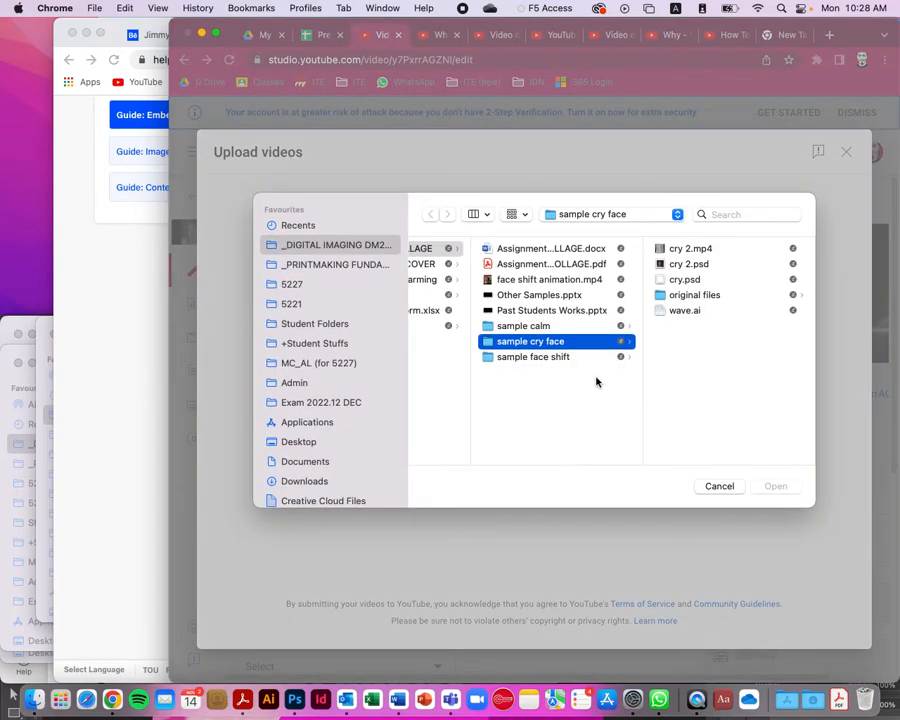
left_click(548, 281)
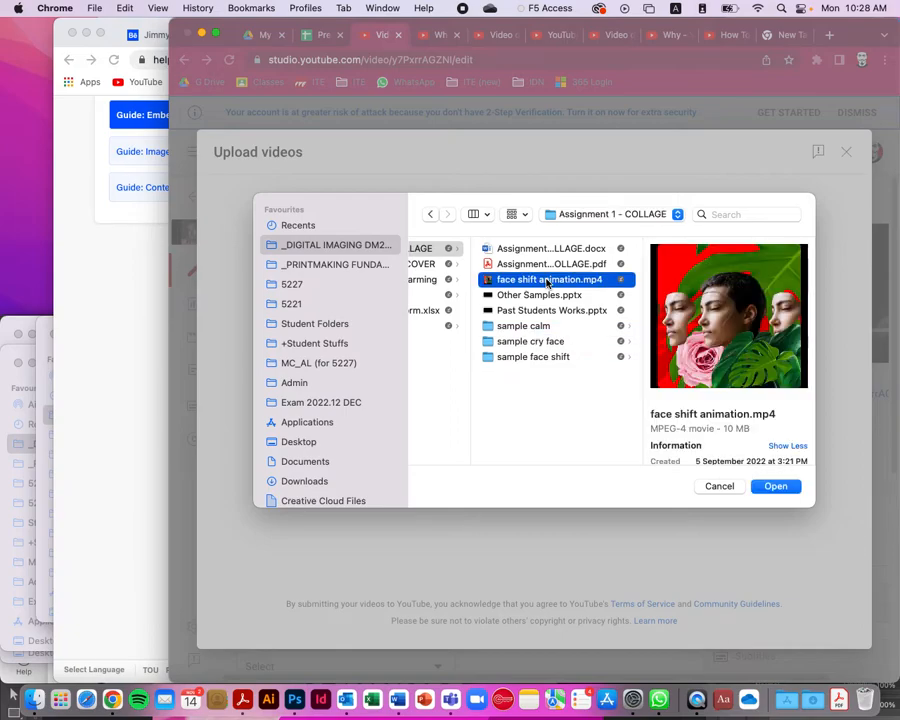
scroll(748, 427, "down", 1)
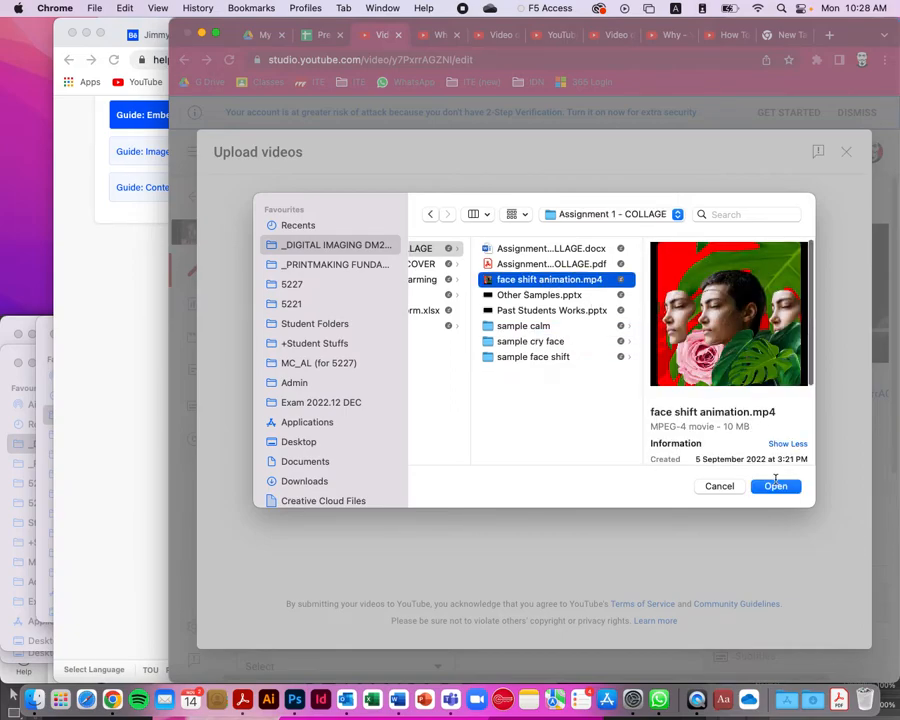
left_click(776, 487)
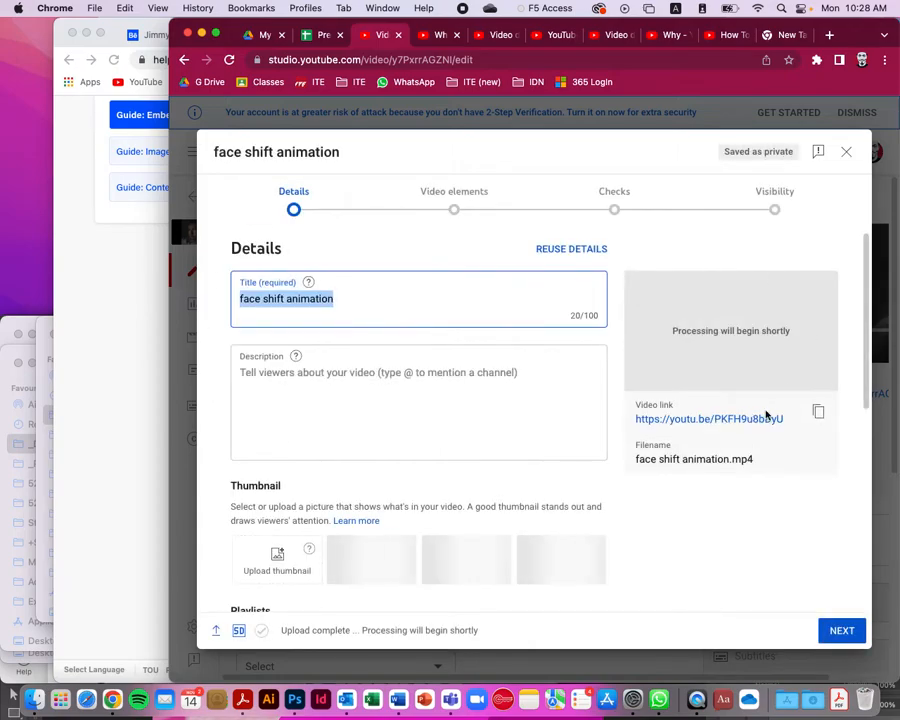
- Change the uploaded video's title to Untitled and enter faefaef as its description
left_click(369, 305)
left_click_drag(369, 305, 185, 305)
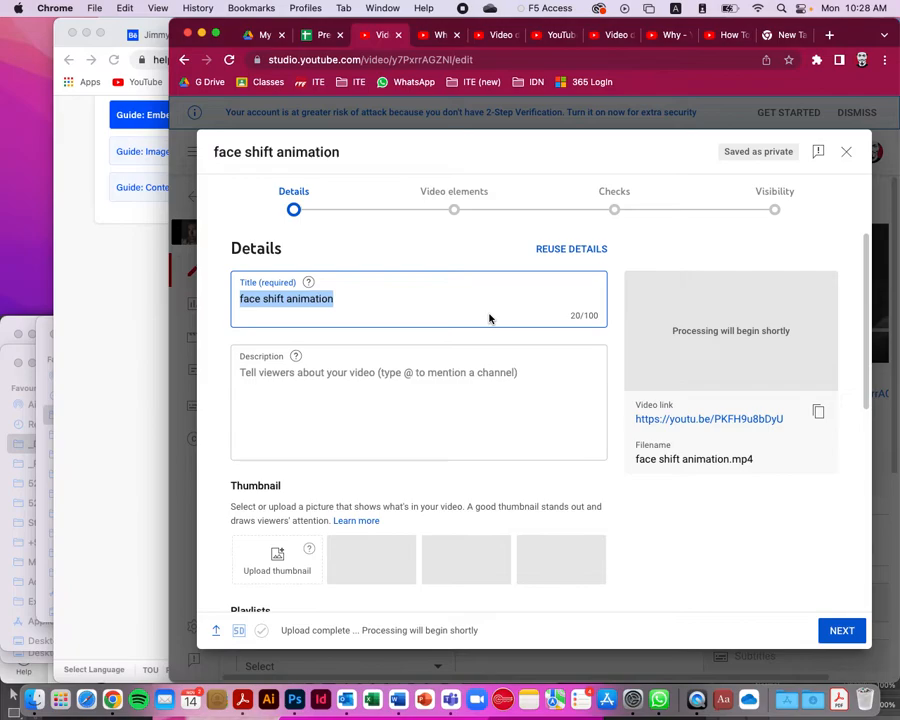
type("Untit")
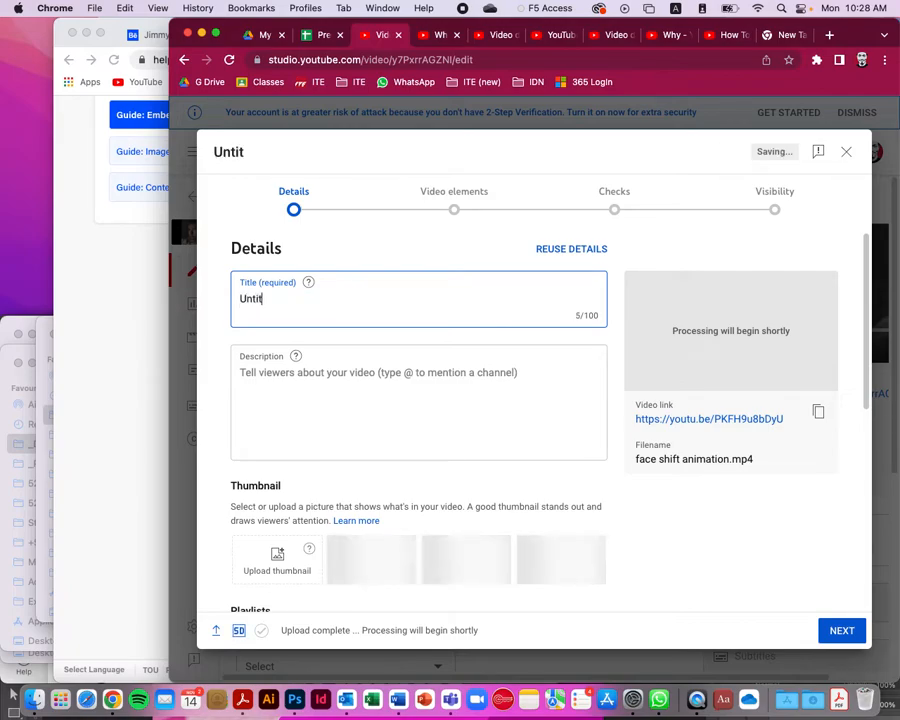
type("led")
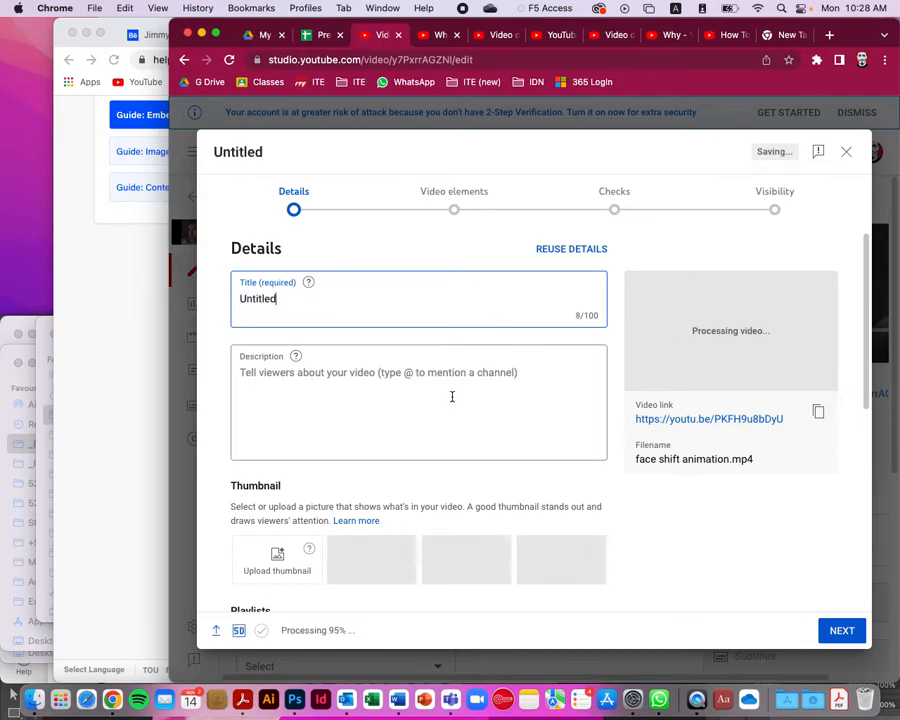
left_click(452, 397)
type("faefaef")
- Review the thumbnail and playlist options and set the video's audience to not made for kids
scroll(470, 422, "down", 1)
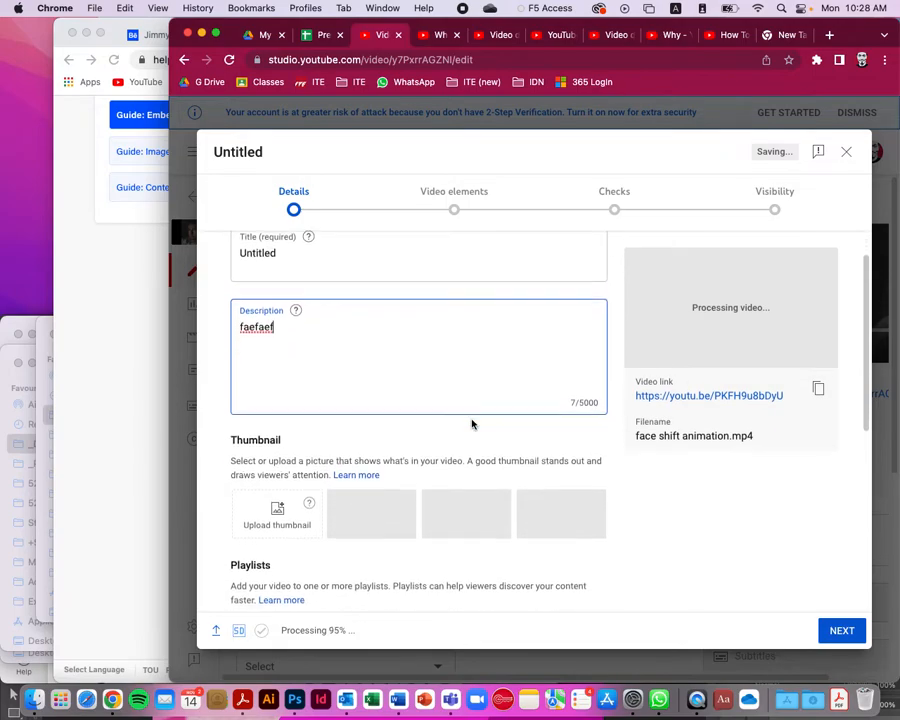
scroll(474, 425, "down", 1)
scroll(474, 425, "down", 1)
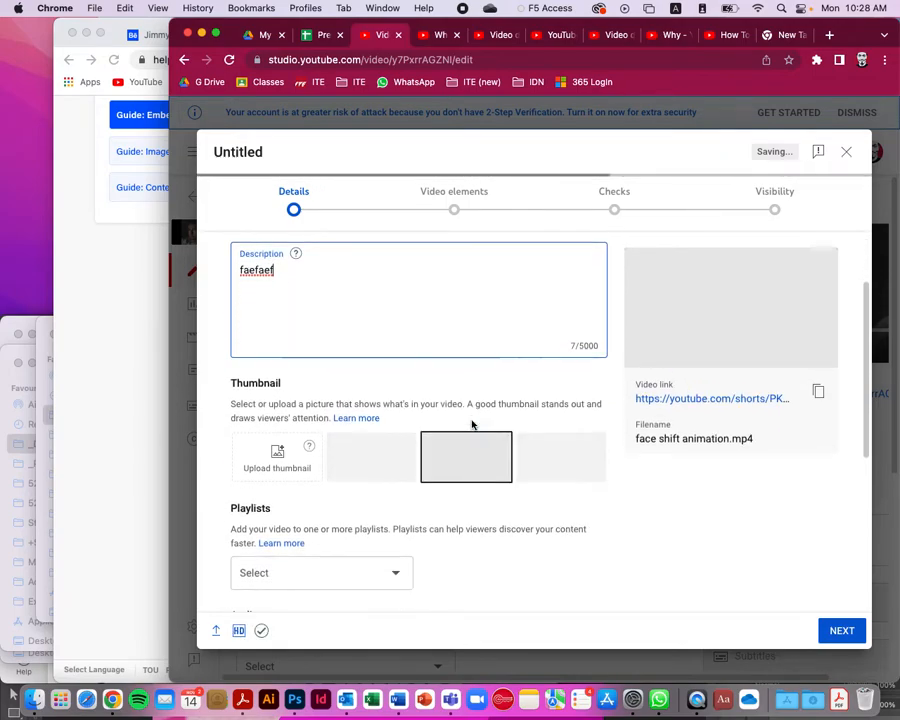
scroll(472, 425, "down", 2)
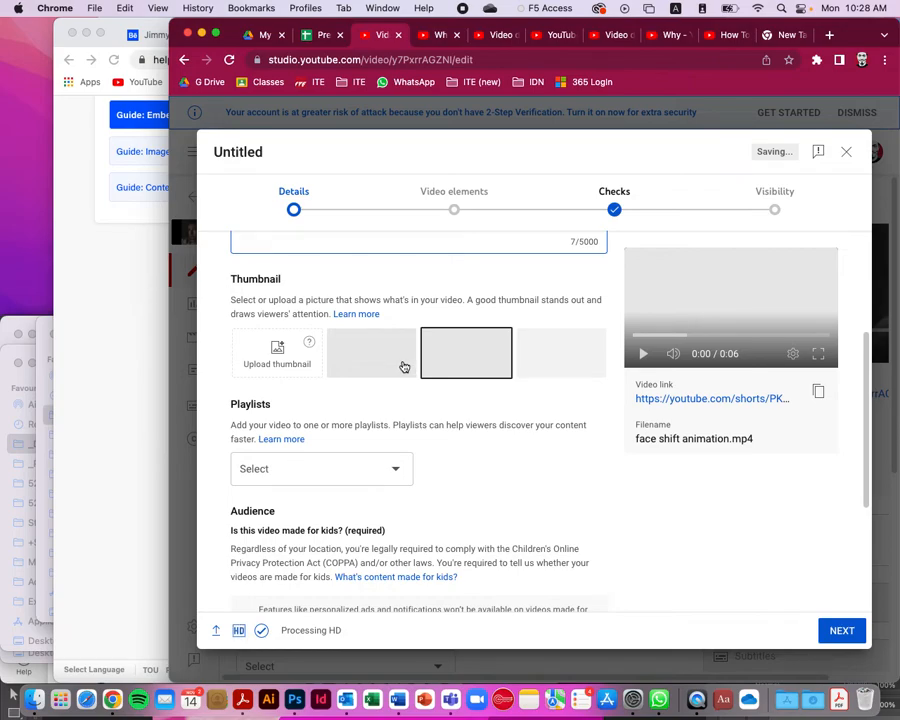
scroll(375, 373, "down", 1)
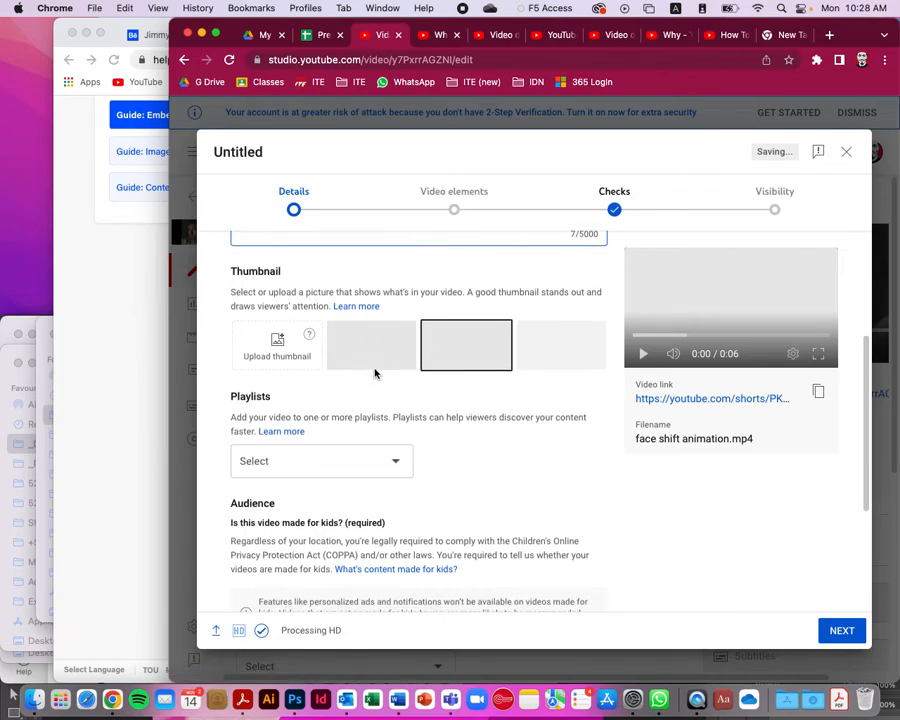
scroll(375, 373, "down", 2)
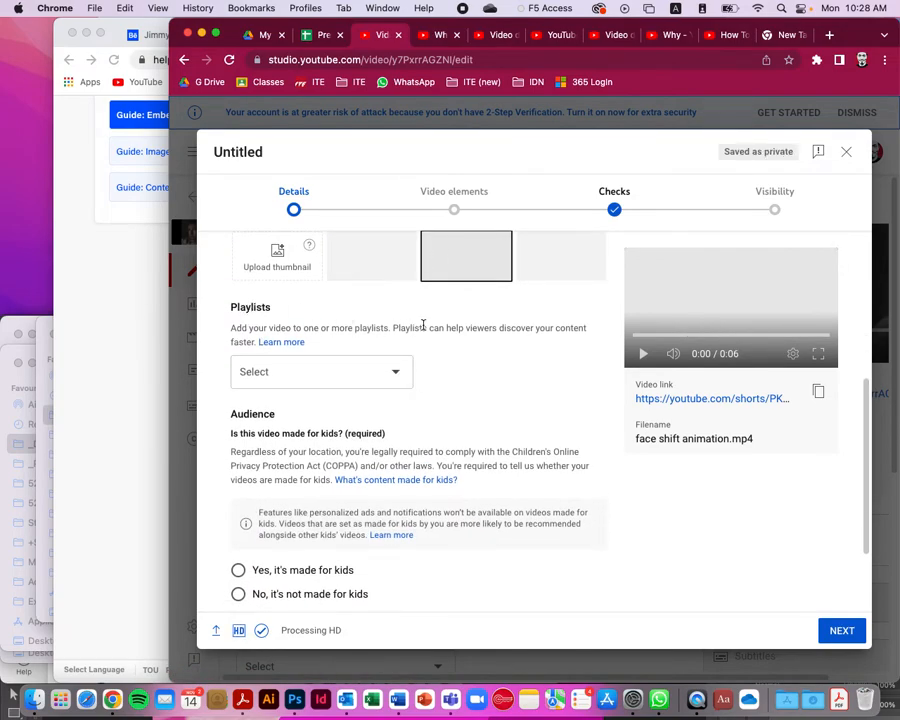
scroll(427, 462, "down", 3)
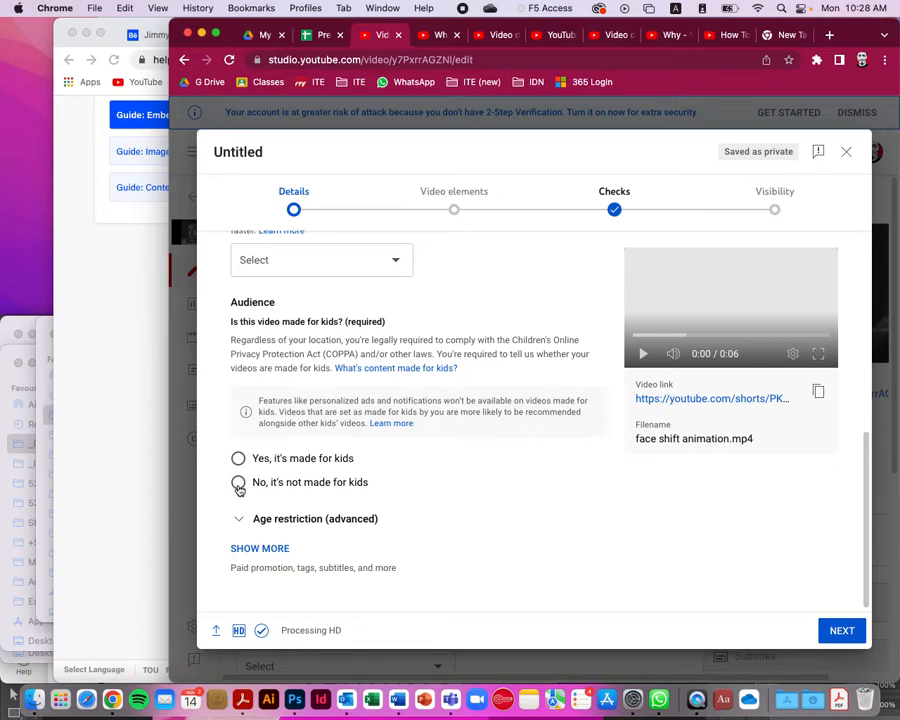
left_click(239, 488)
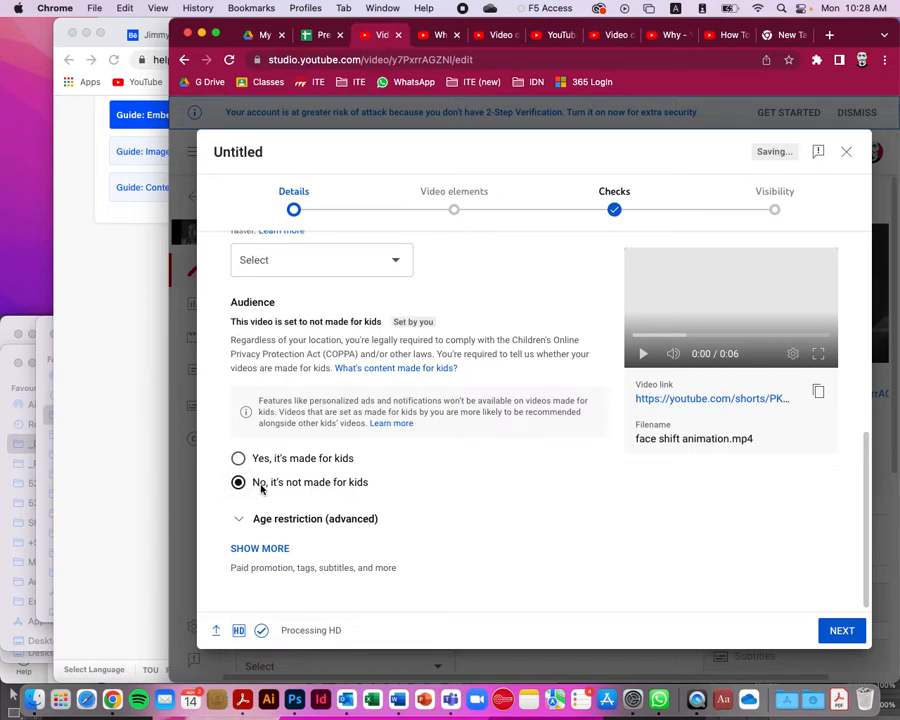
scroll(440, 499, "down", 1)
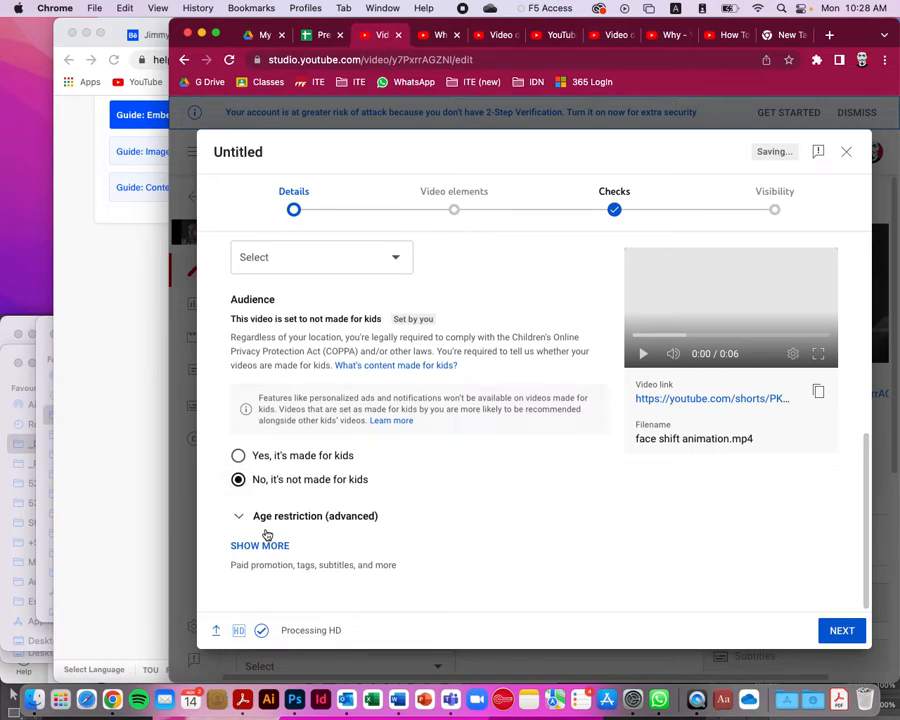
scroll(443, 561, "up", 8)
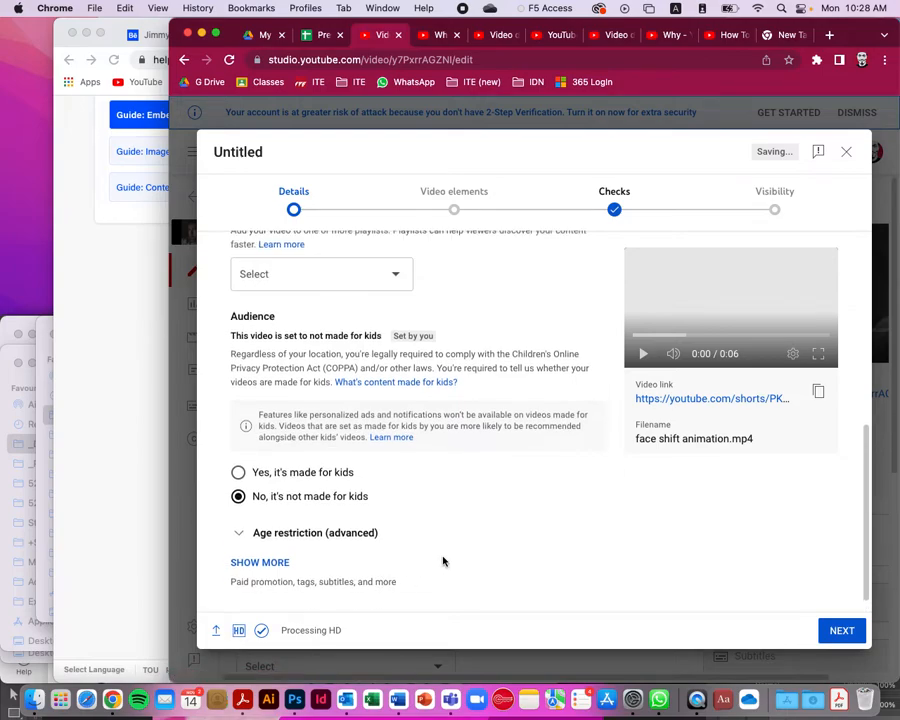
scroll(448, 545, "up", 1)
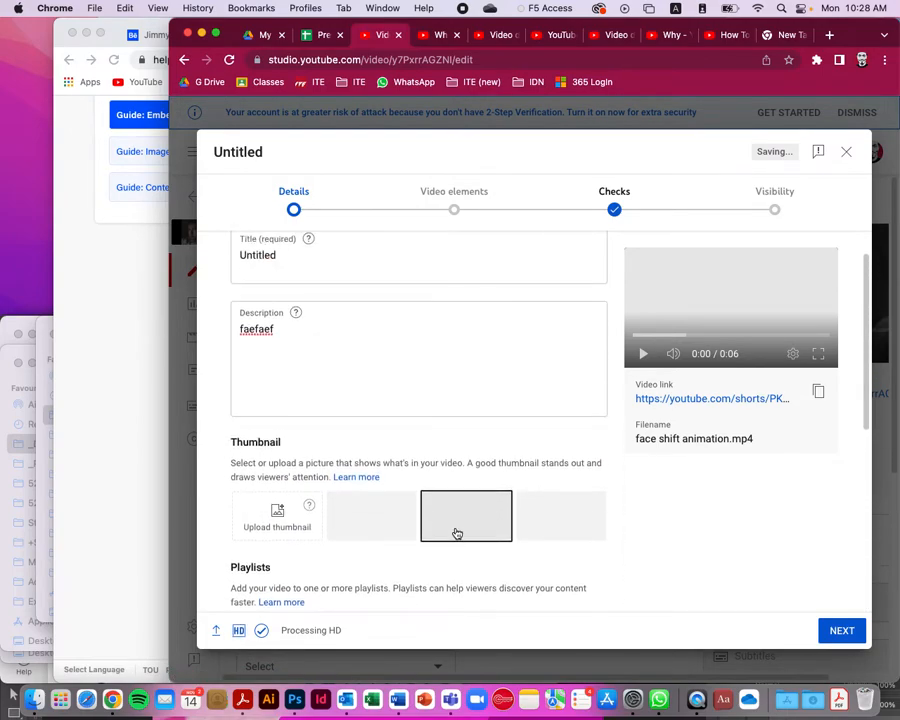
scroll(650, 400, "up", 2)
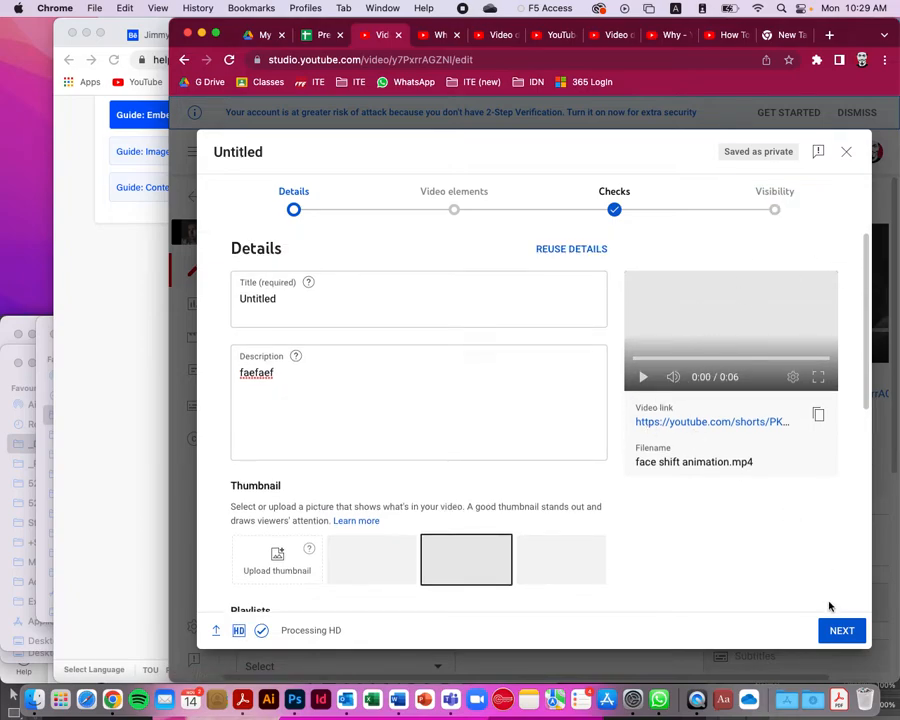
- Continue past the video elements and checks, set the video's visibility to Public and review the pre-publishing notes
left_click(841, 631)
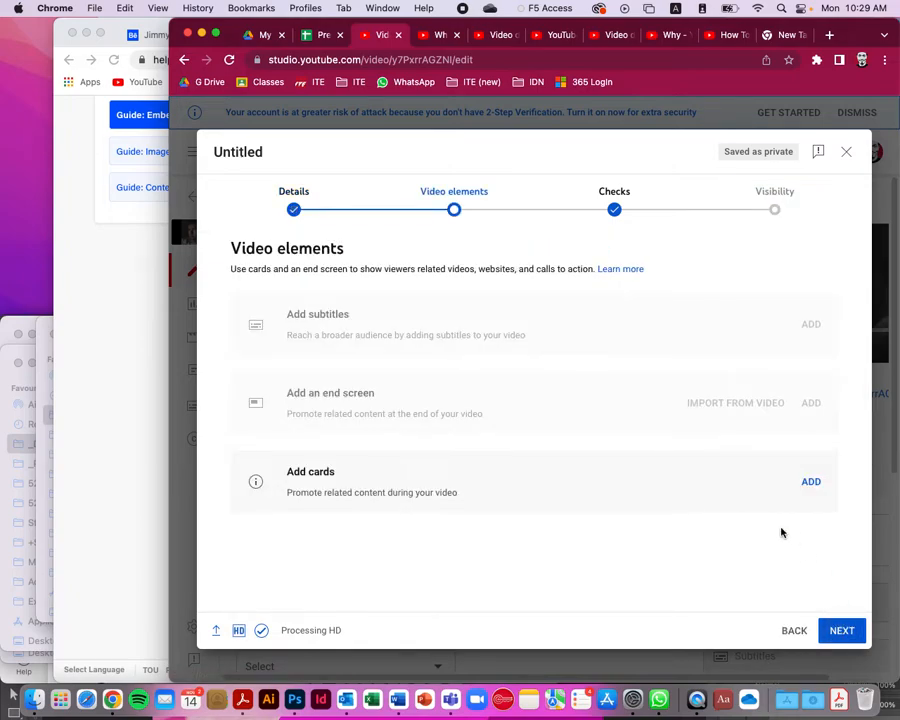
left_click(843, 631)
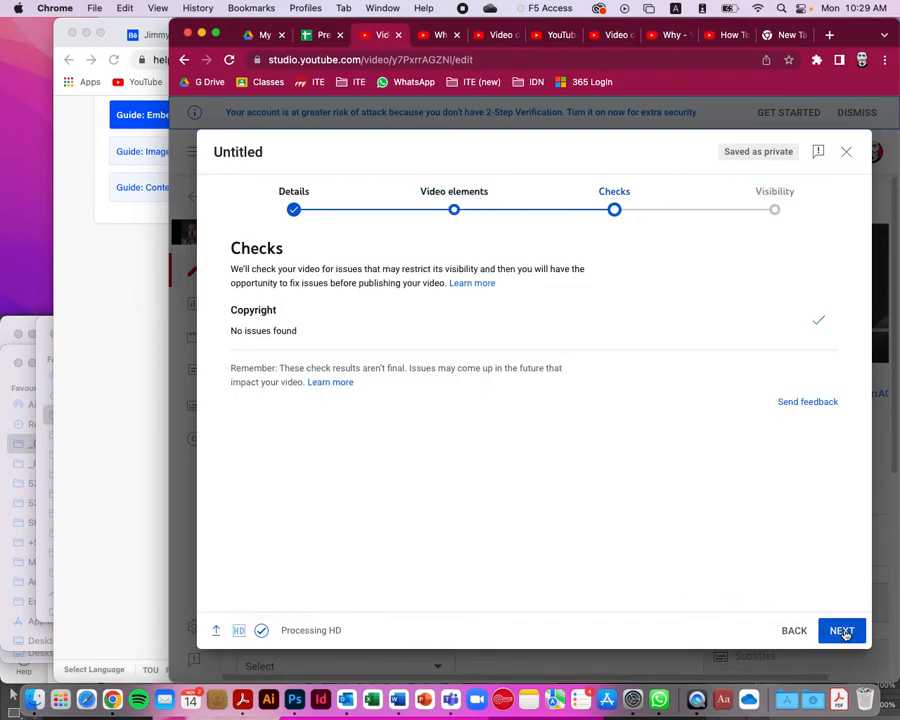
left_click(843, 631)
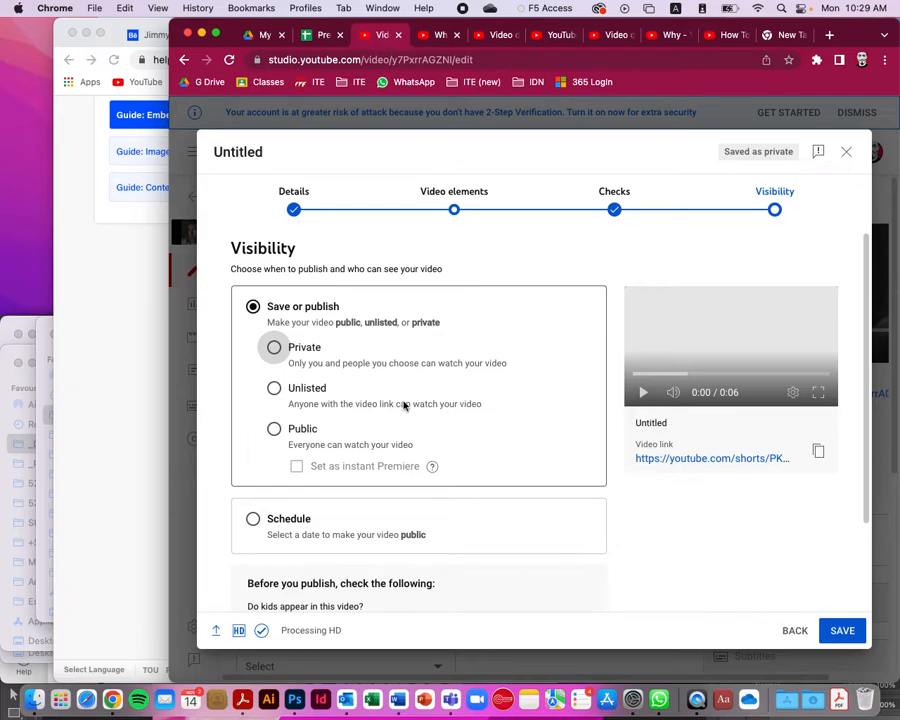
left_click(274, 430)
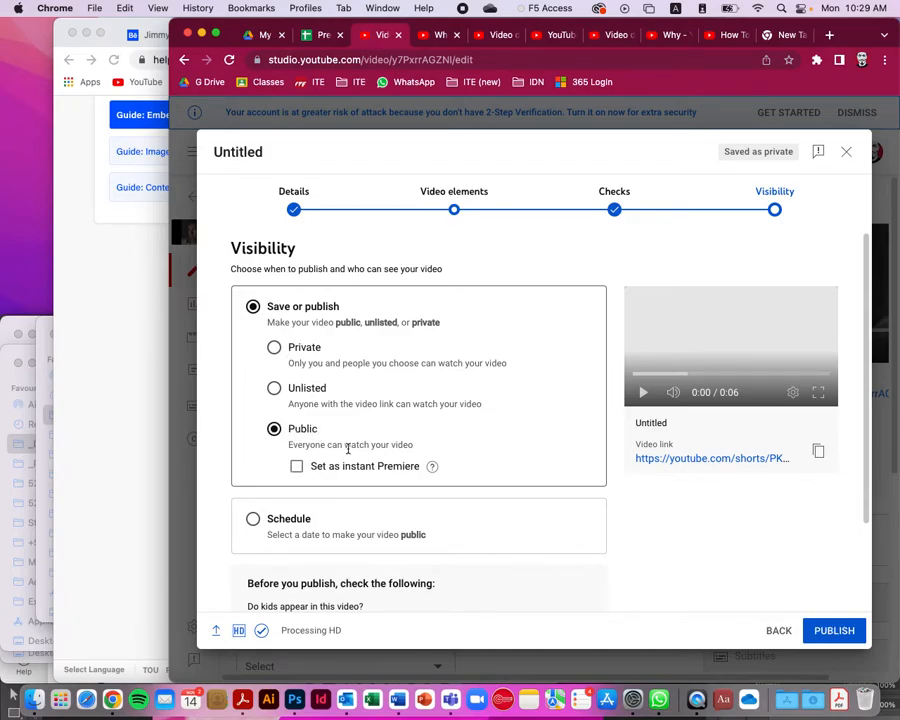
scroll(346, 449, "down", 3)
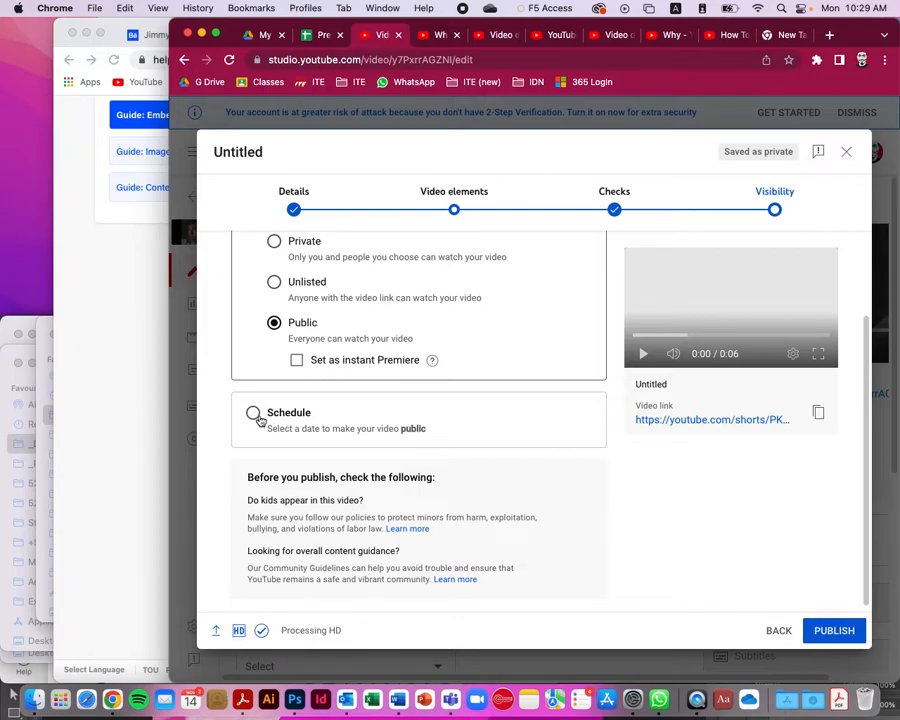
scroll(298, 464, "down", 1)
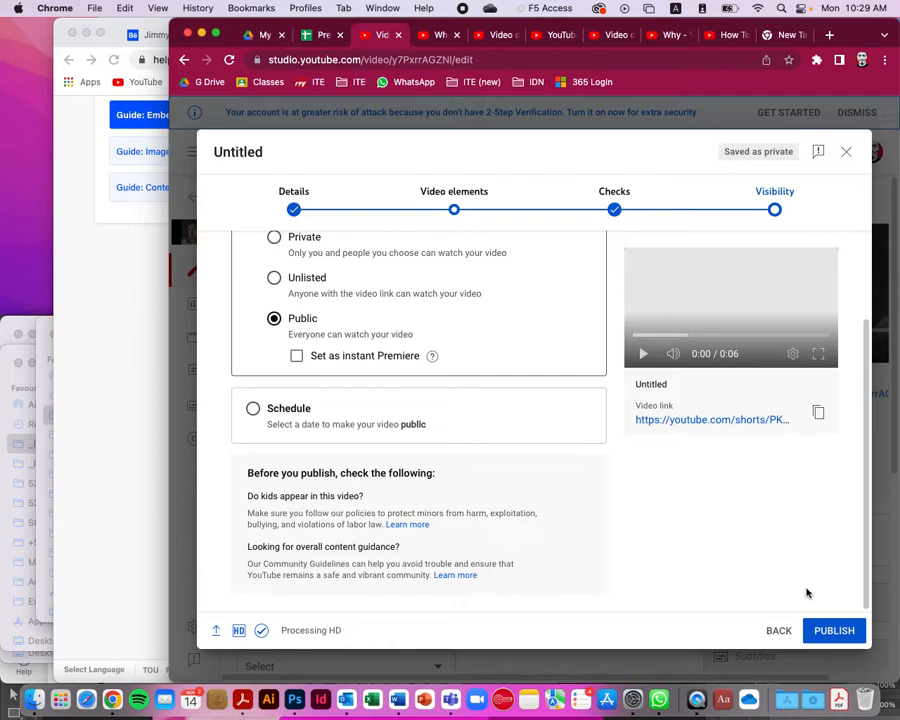
- Publish the Untitled video on YouTube and dismiss the share-link dialog
left_click(836, 631)
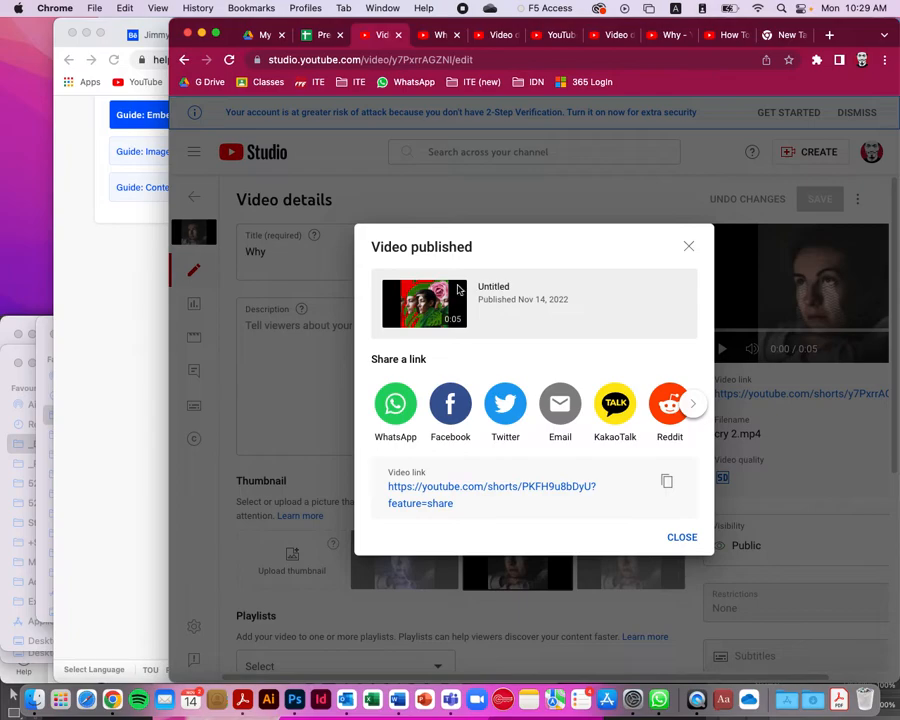
left_click(683, 539)
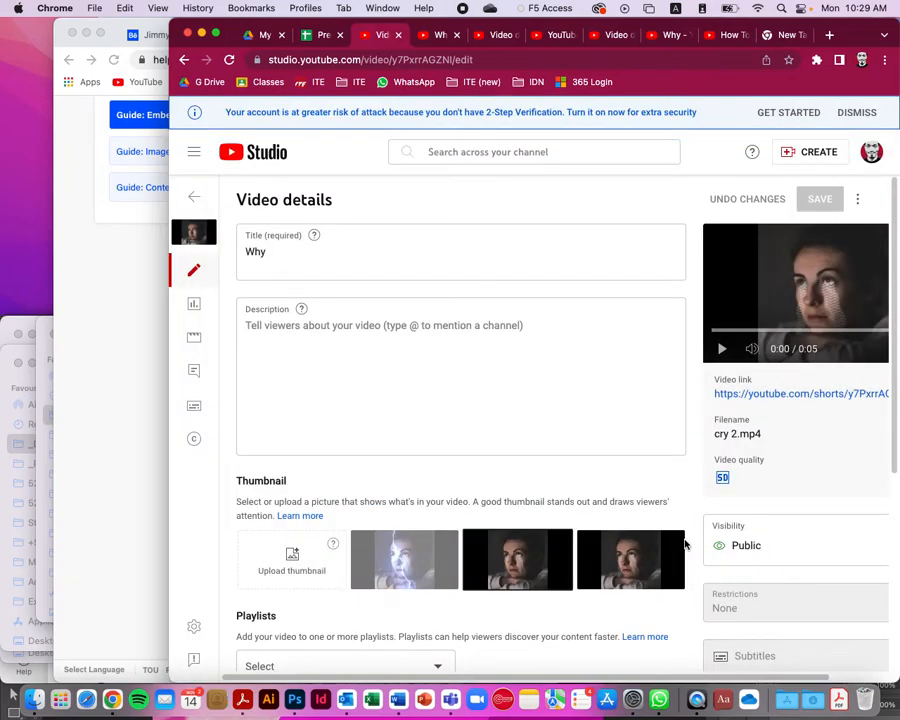
- Open the public page of the Why video, then reposition and widen the browser window
left_click(770, 395)
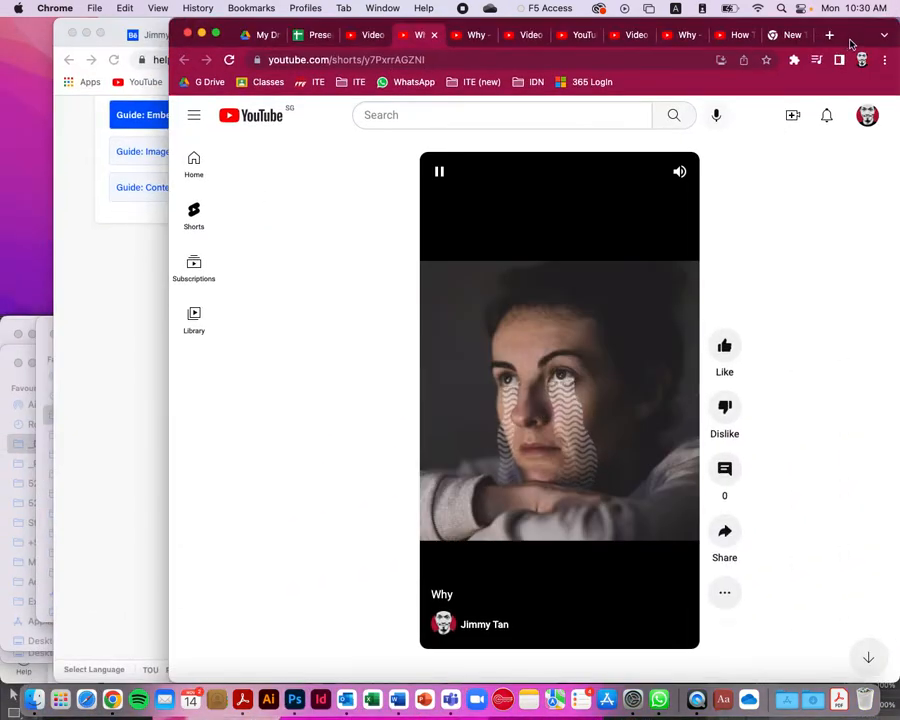
left_click_drag(852, 31, 799, 28)
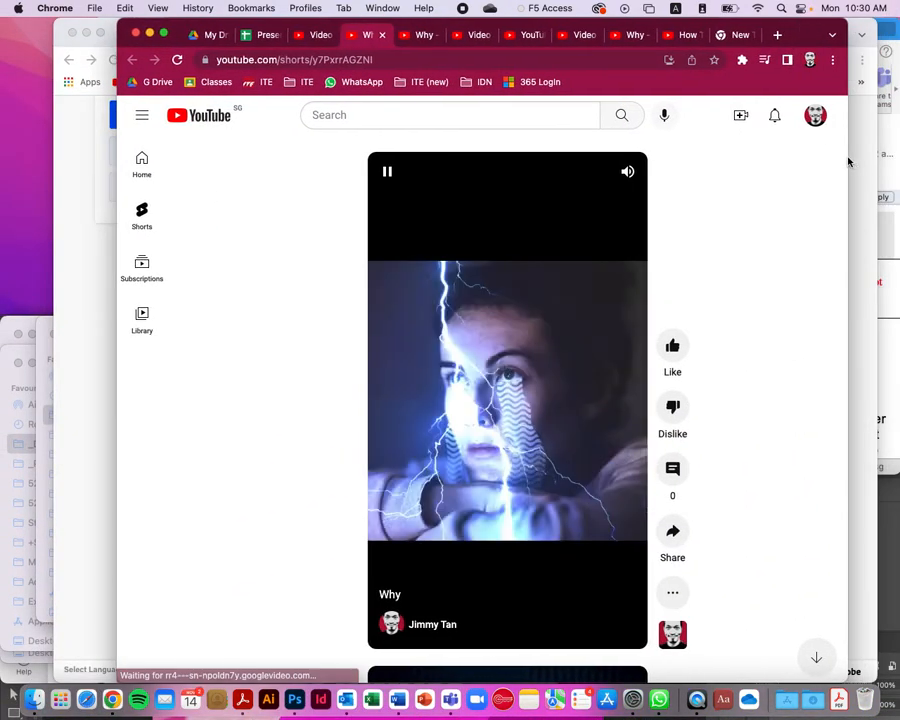
left_click_drag(859, 162, 896, 158)
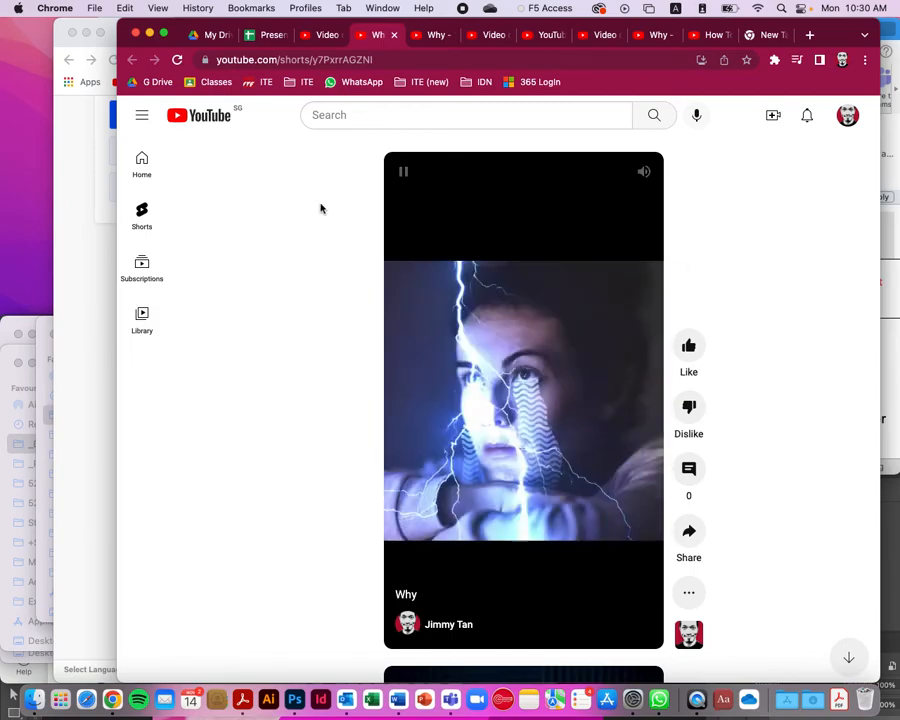
- Go to the channel's own videos, open the Untitled video's details and follow its link to the public page
left_click(142, 115)
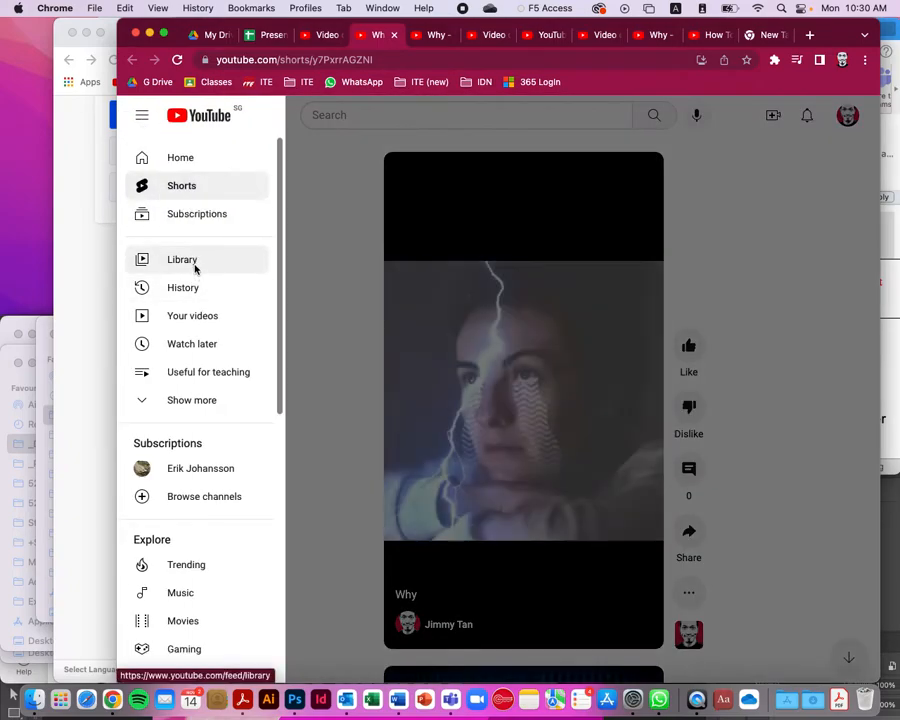
left_click(178, 319)
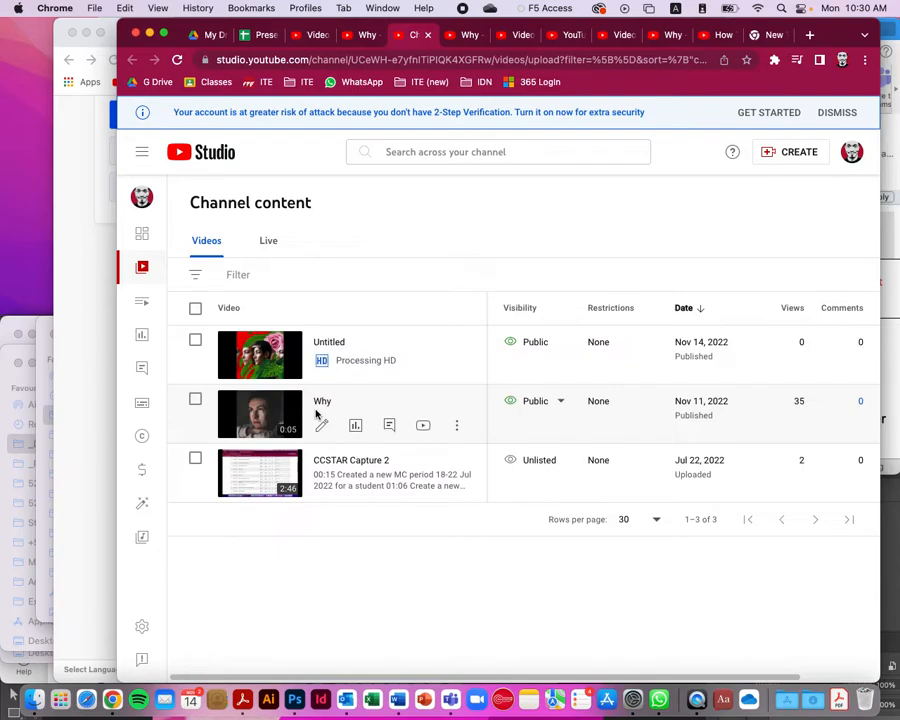
left_click(327, 343)
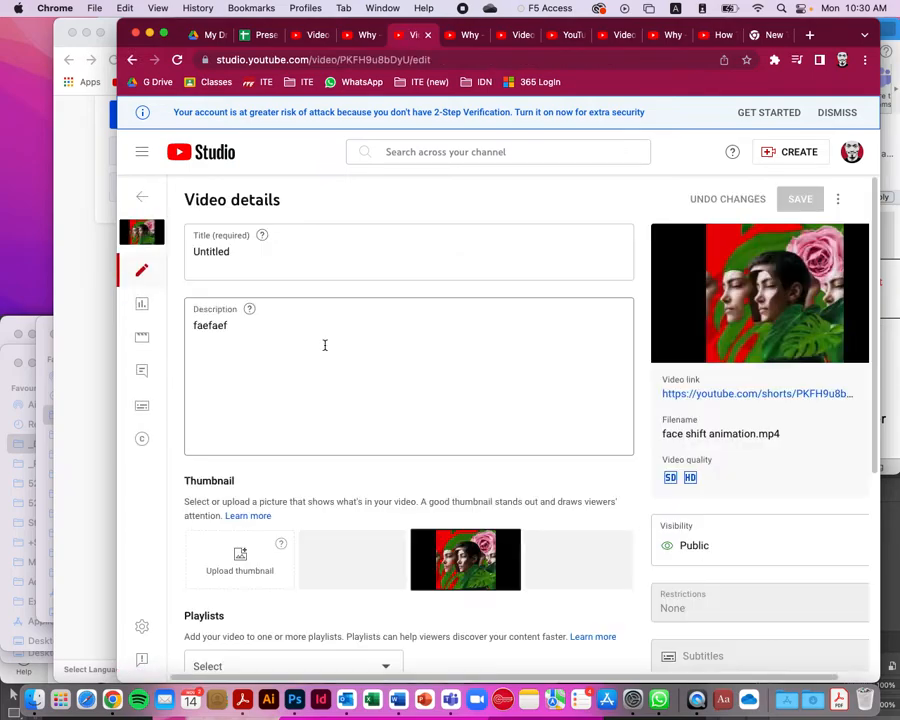
left_click(732, 394)
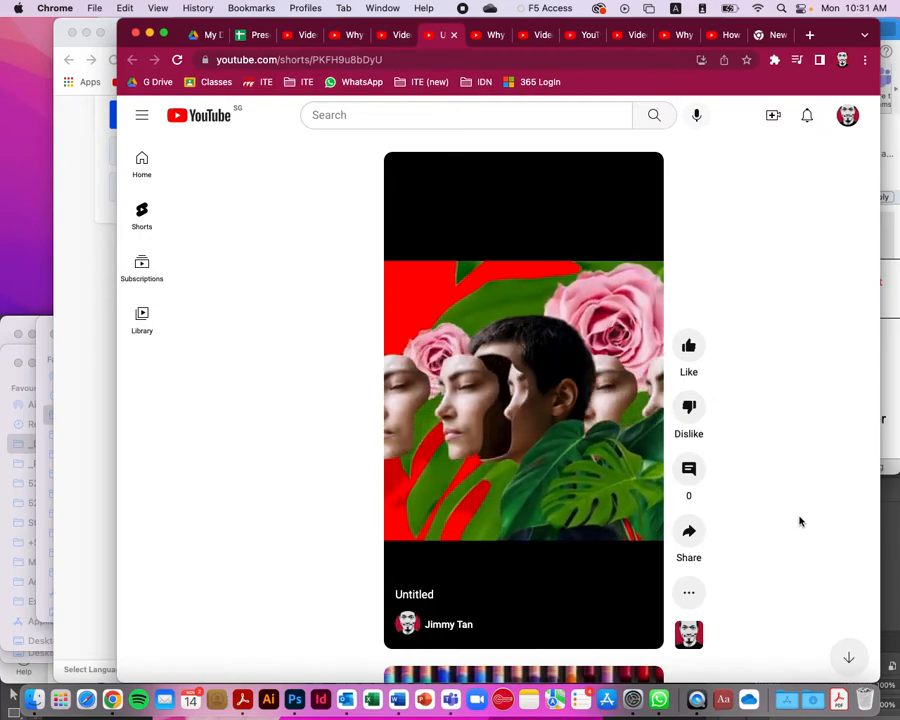
- Copy the embed code of the Untitled video from its YouTube player
mouse_move(572, 359)
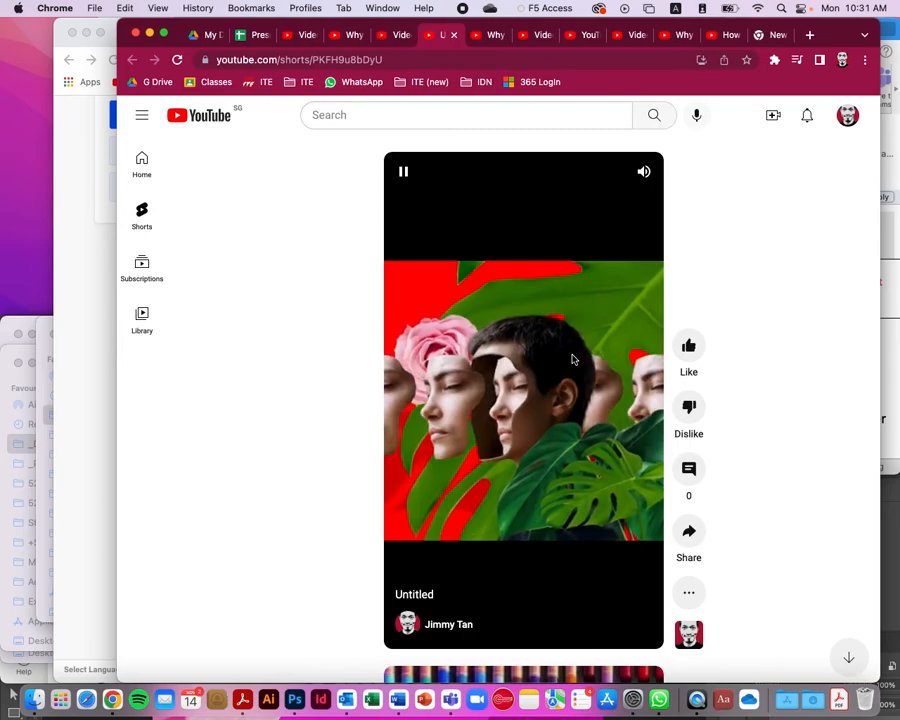
right_click(499, 318)
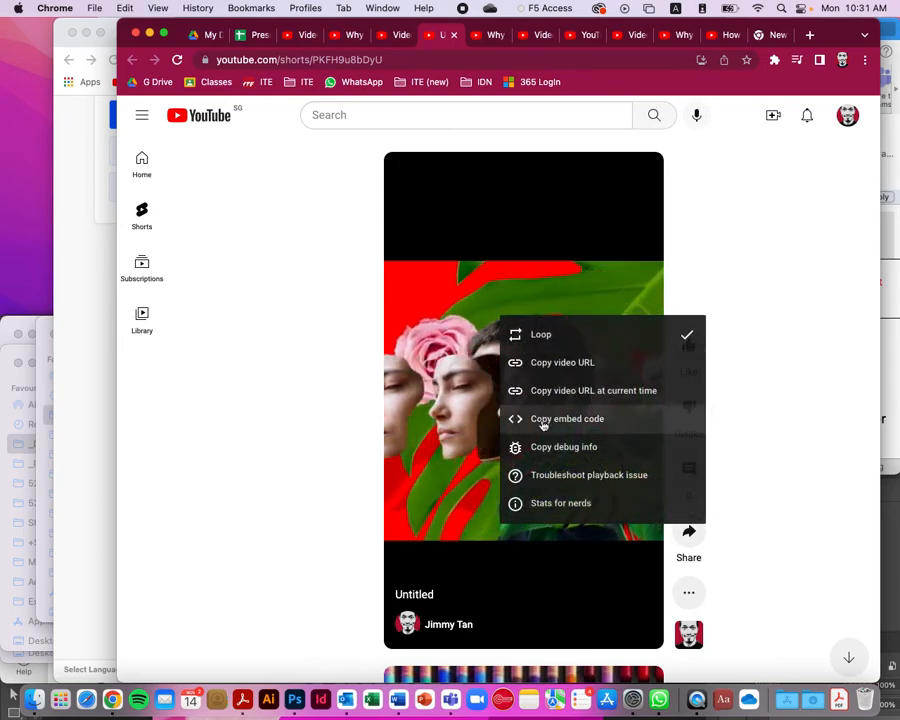
left_click(619, 424)
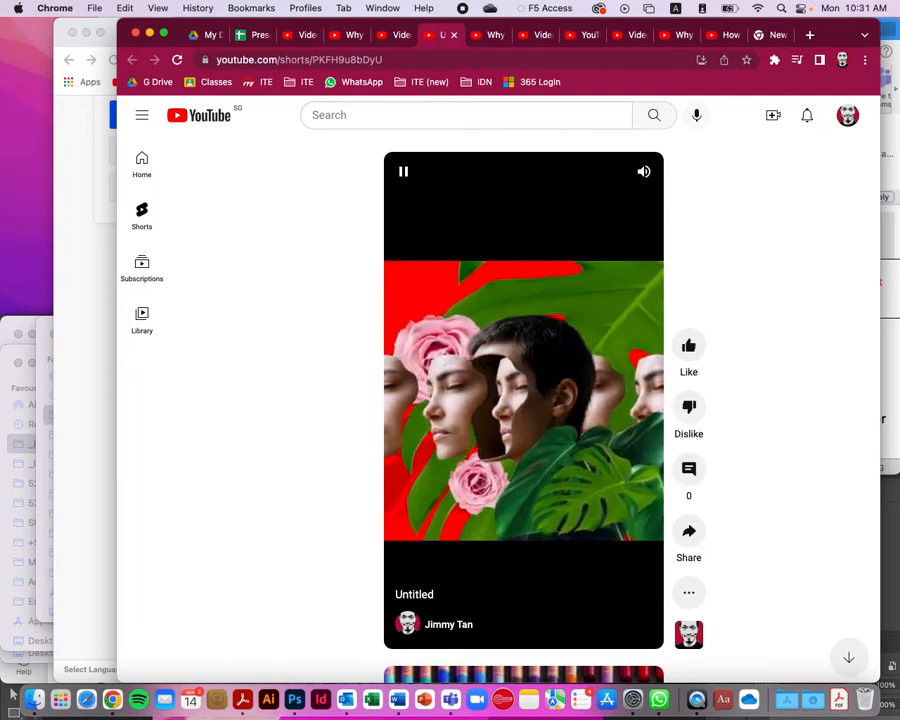
- Switch to the Behance project editor and embed the YouTube video with the copied iframe code below the uploaded video's caption
left_click(73, 214)
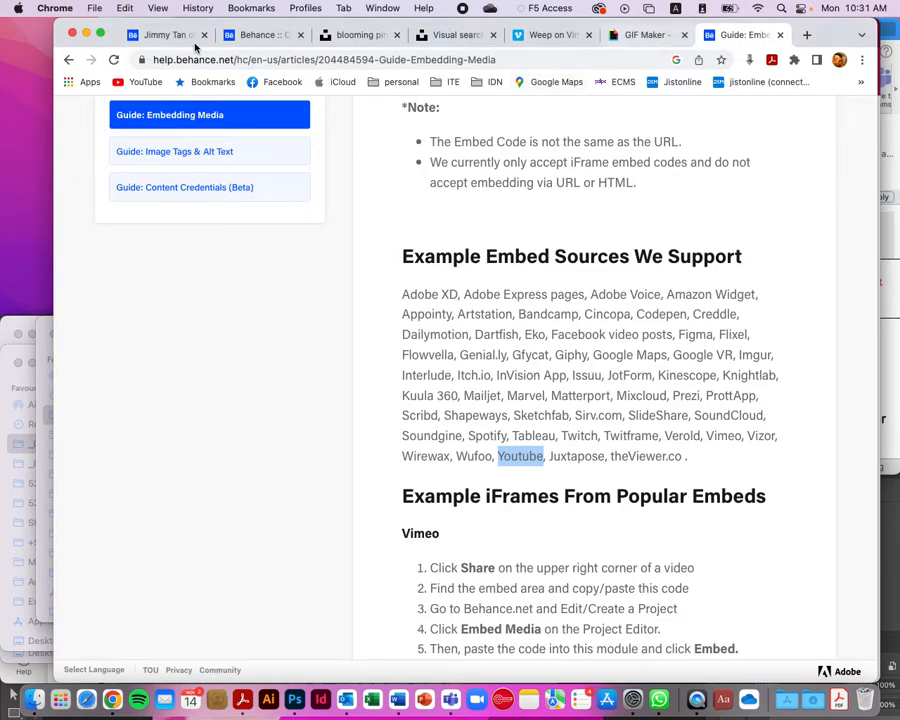
left_click(264, 36)
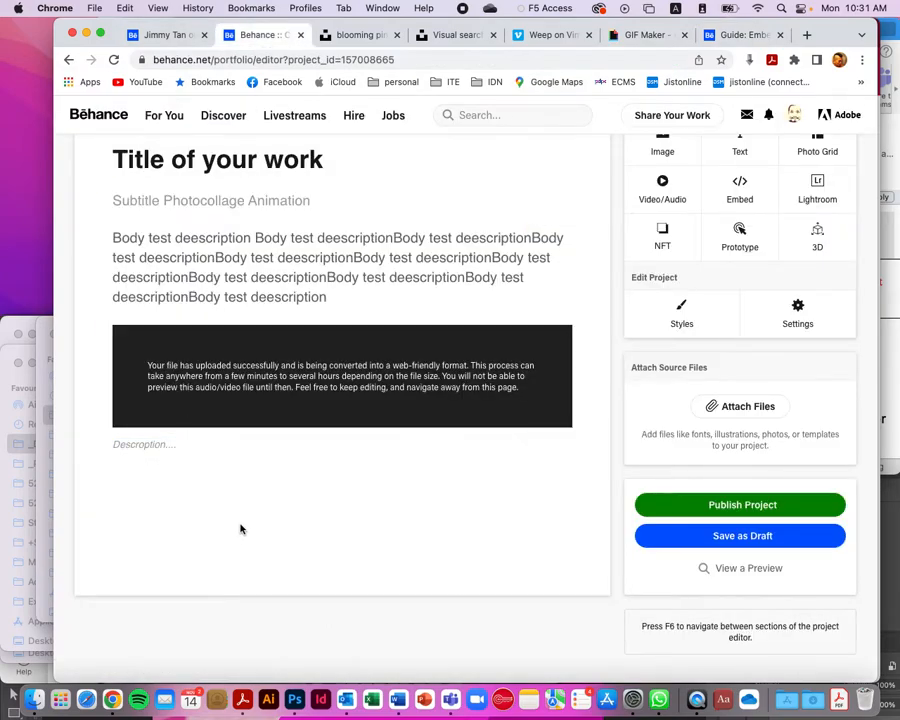
mouse_move(350, 470)
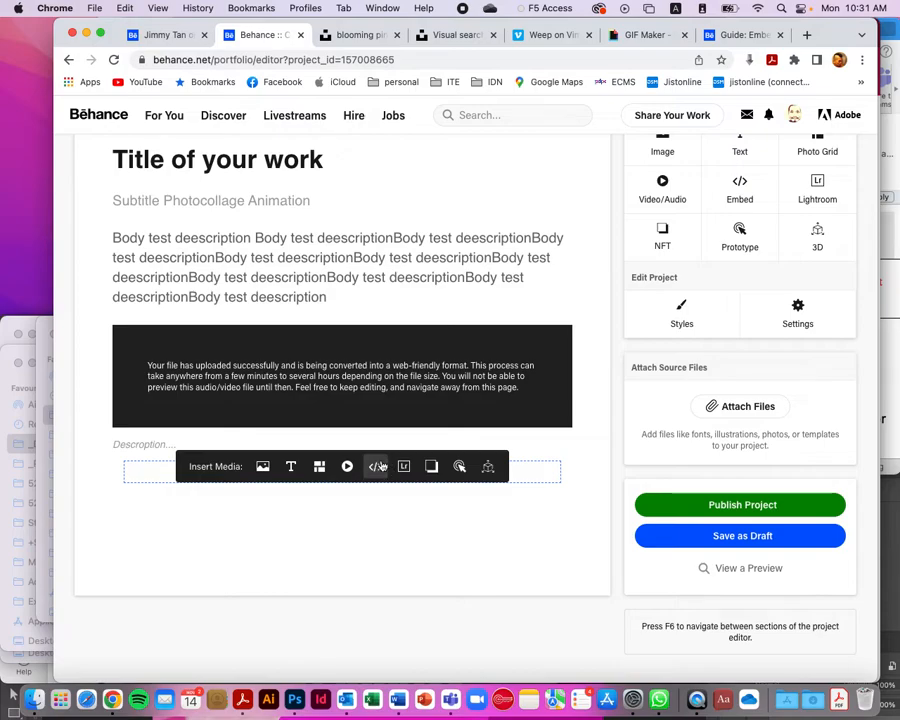
left_click(377, 467)
left_click(346, 375)
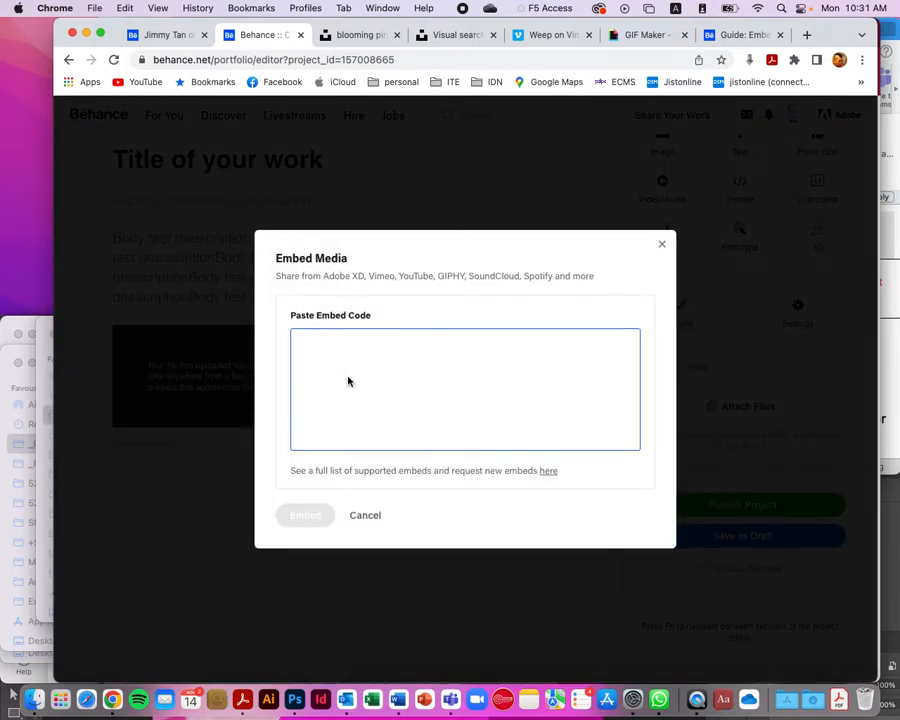
key("super+v")
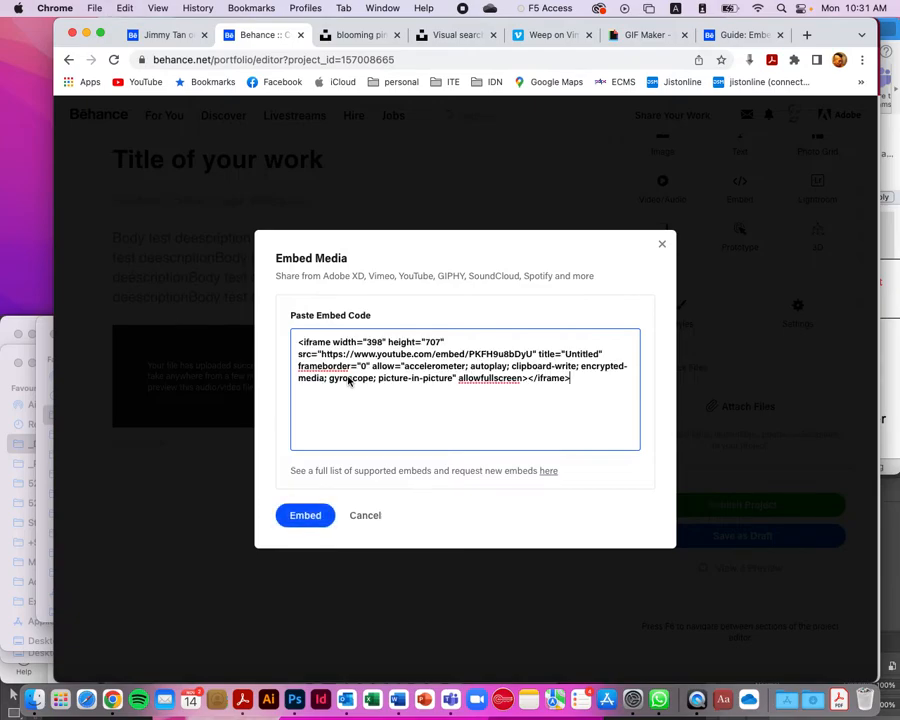
left_click(310, 521)
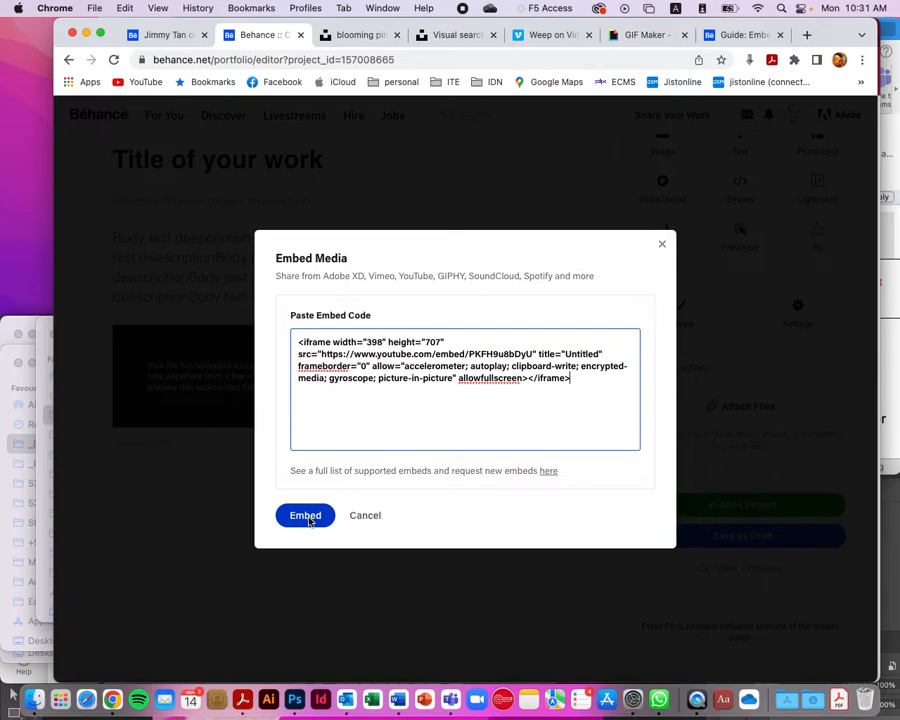
left_click(310, 521)
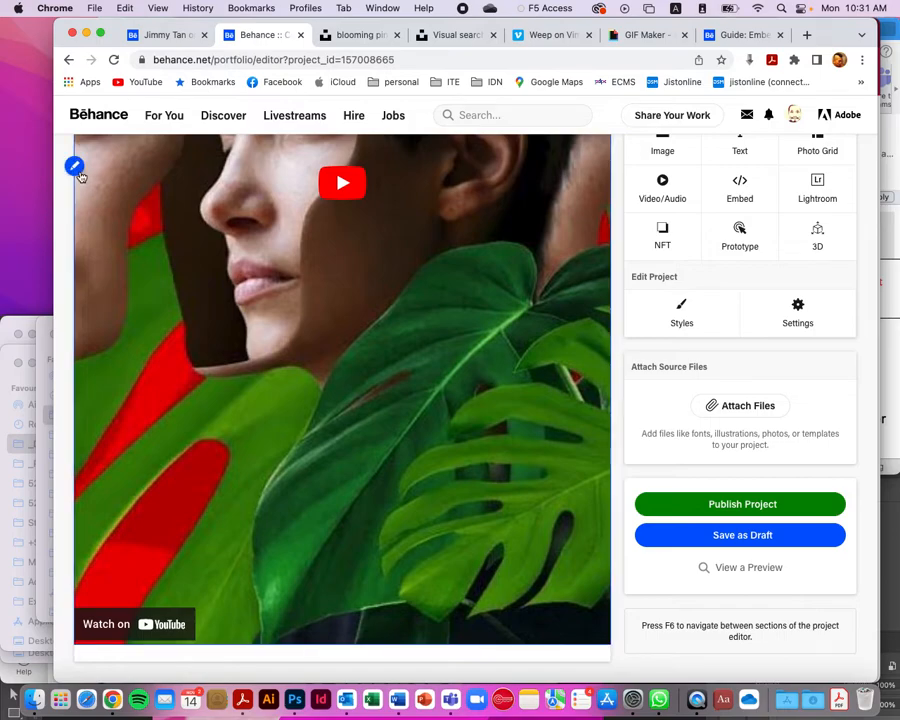
- Reduce the embedded YouTube video from full width to the project's inset content width
scroll(352, 330, "up", 5)
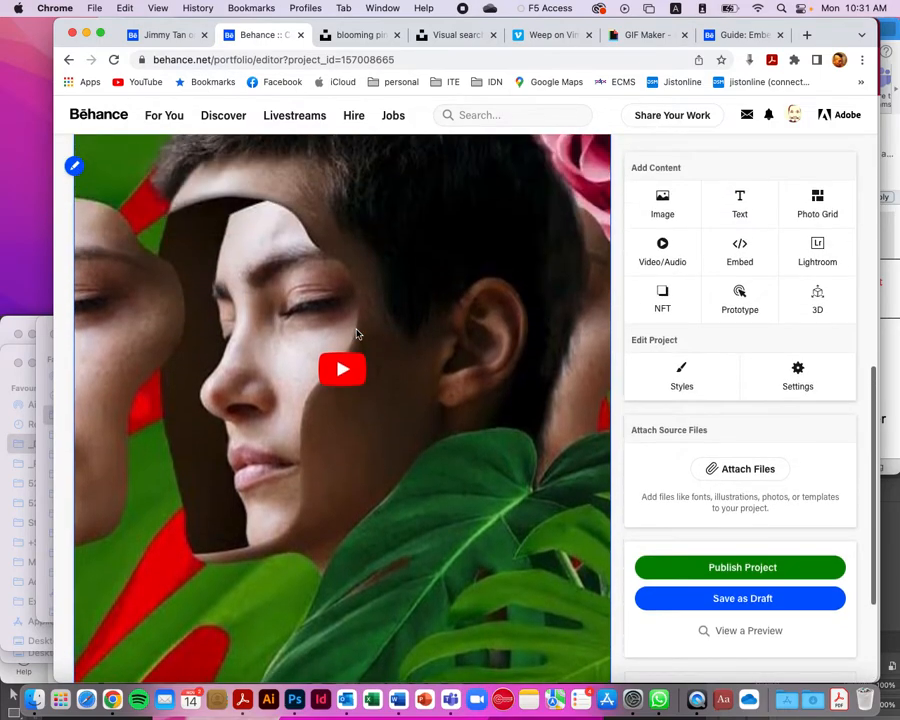
scroll(357, 333, "up", 3)
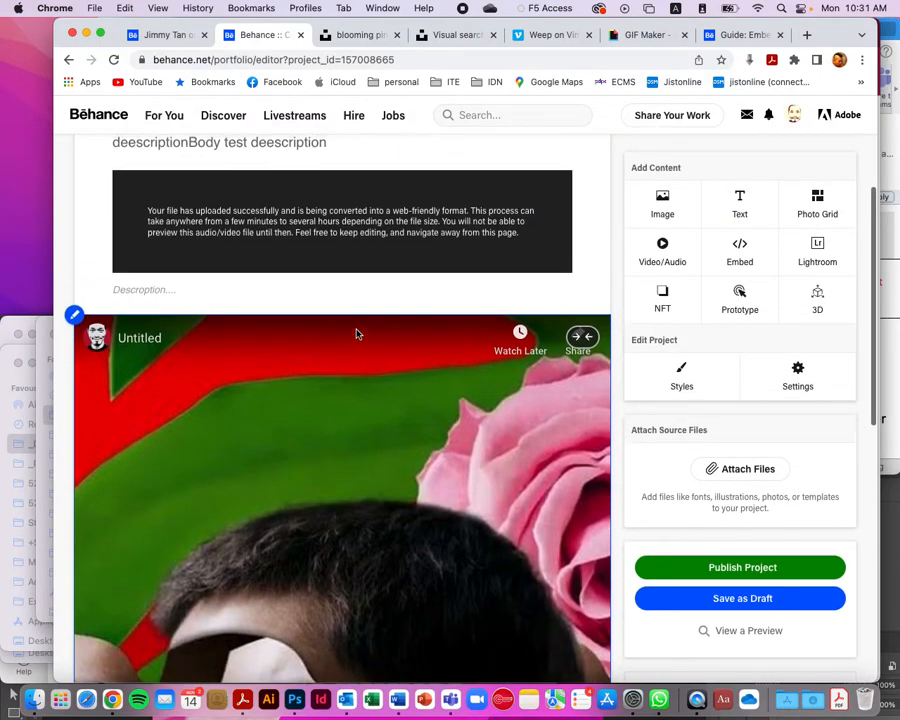
left_click(584, 338)
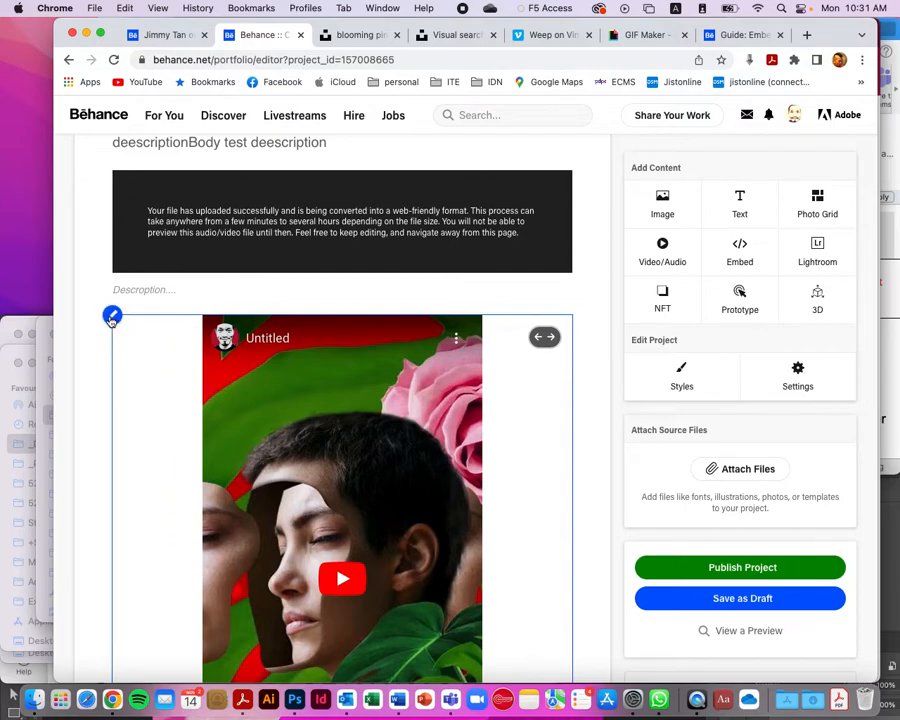
- Add the caption "asefaefaf aef ae faef aewefe aff" to the embedded YouTube video
left_click(112, 316)
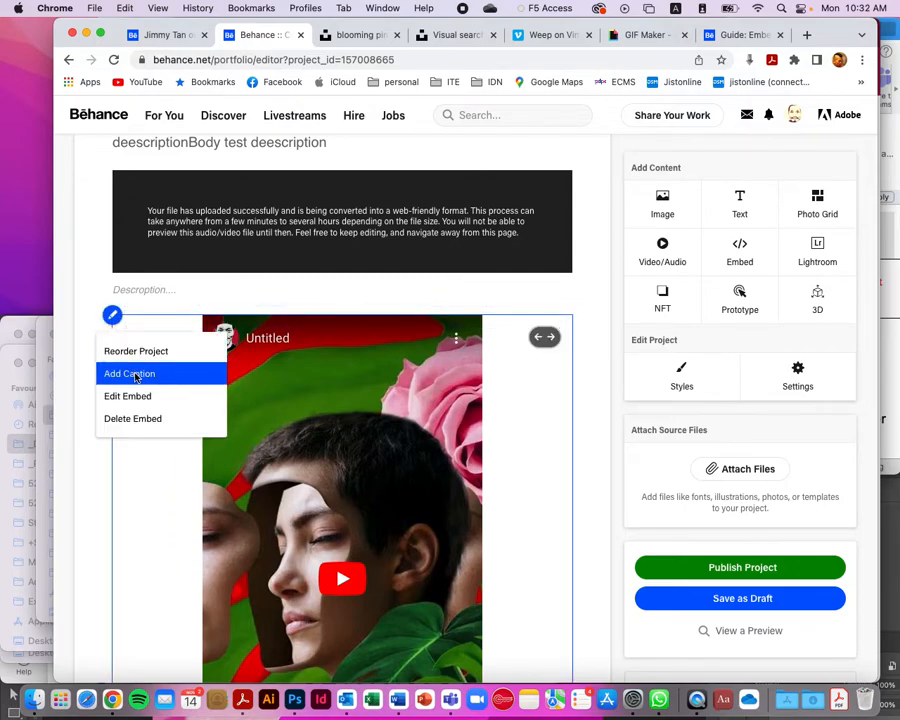
left_click(135, 375)
type("asefaeta")
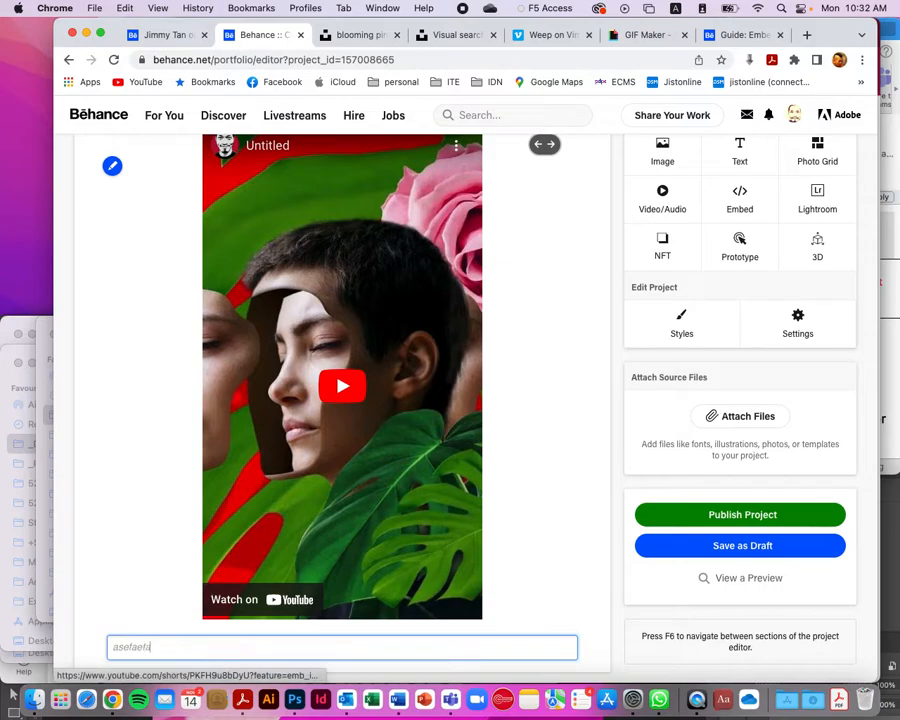
type("f aet ae taet aewele aff")
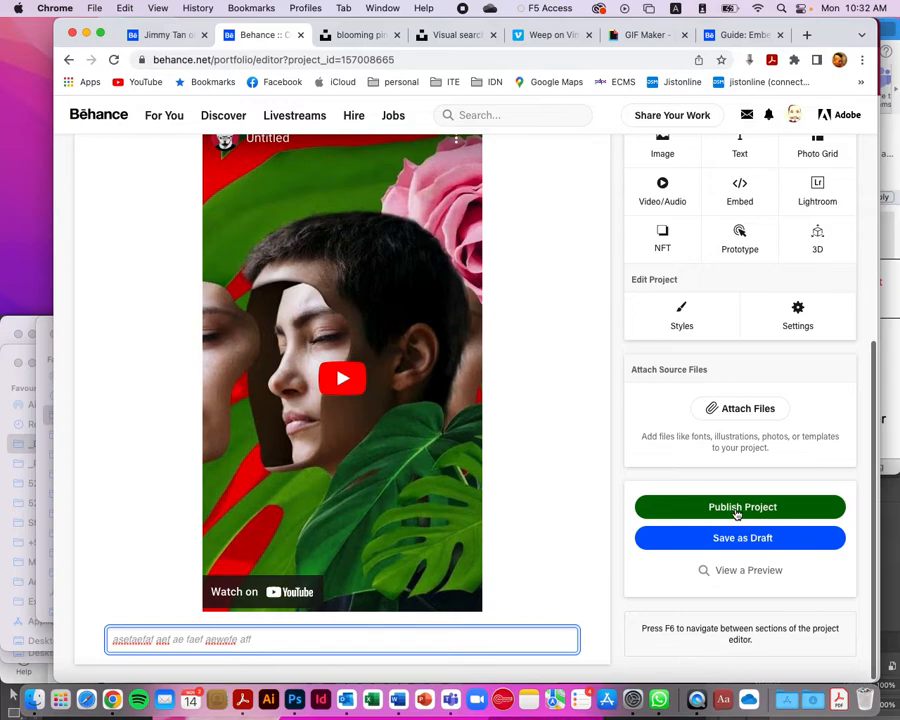
- Publish the Behance project and close the Promote Your Work dialog
left_click(740, 506)
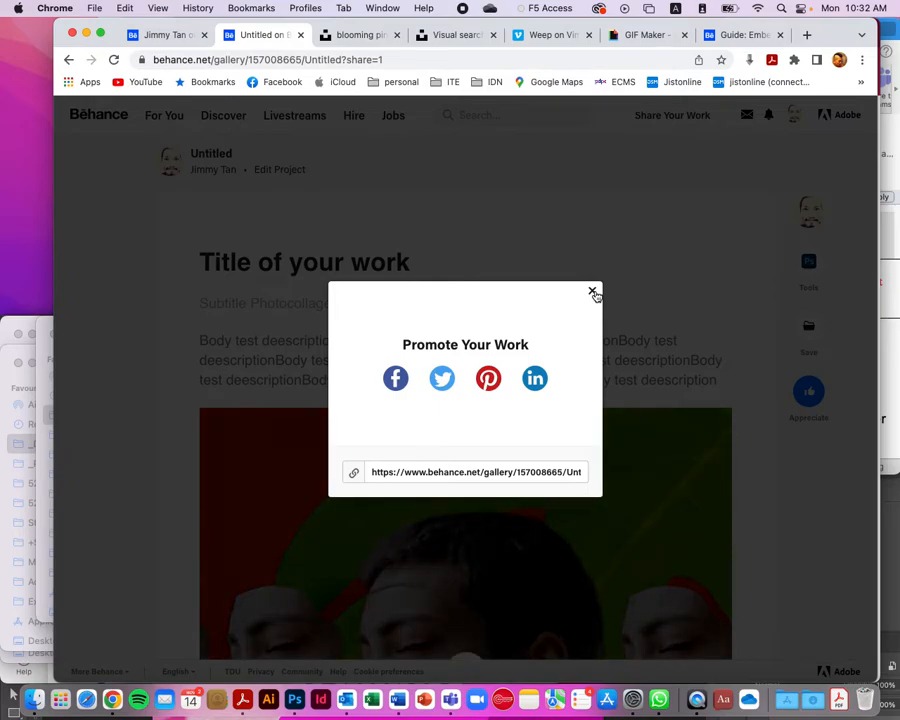
left_click(593, 292)
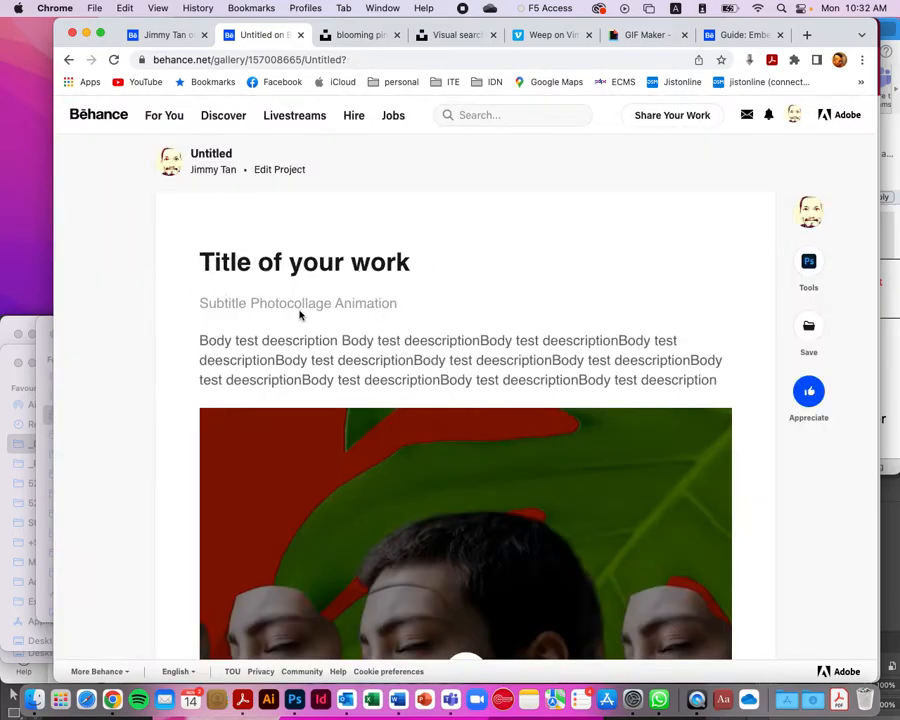
- Review the published project page, playing the uploaded animation and examining the YouTube embed with its caption
scroll(295, 314, "down", 2)
scroll(300, 244, "down", 1)
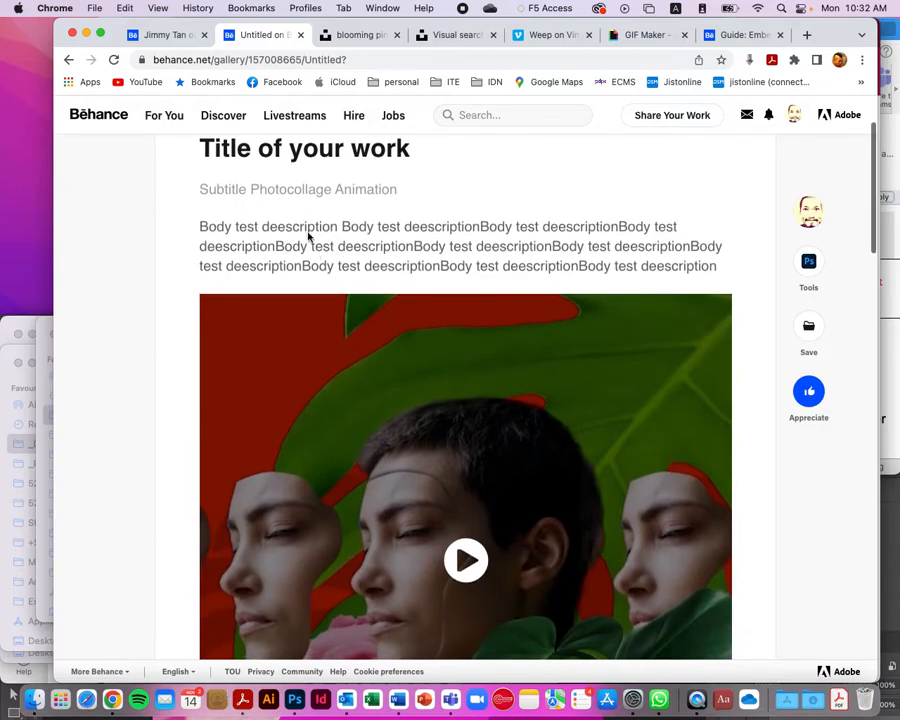
scroll(378, 251, "down", 3)
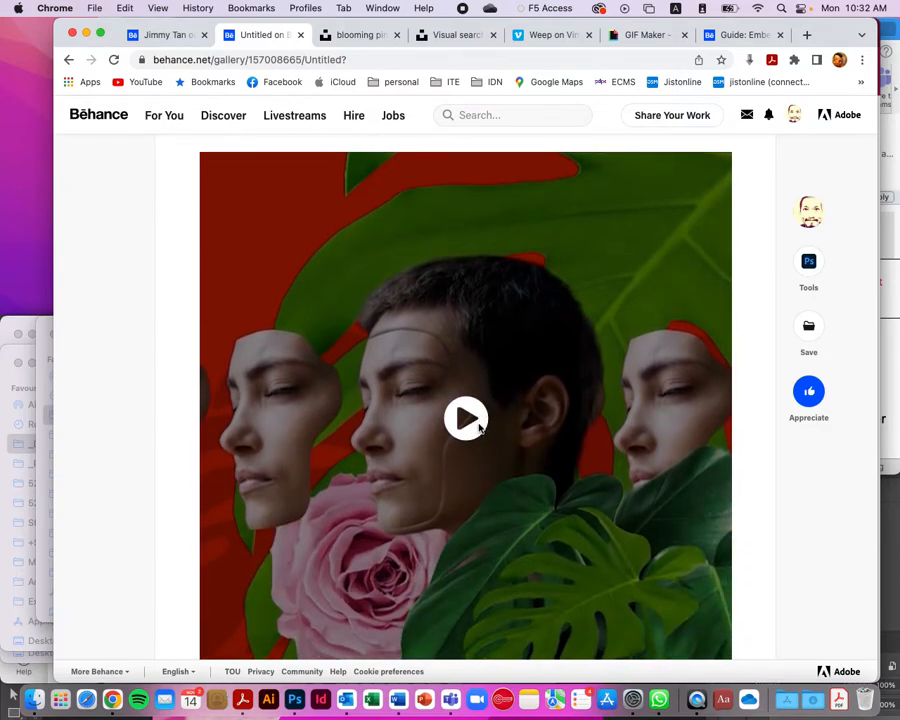
scroll(480, 428, "down", 2)
scroll(480, 428, "up", 1)
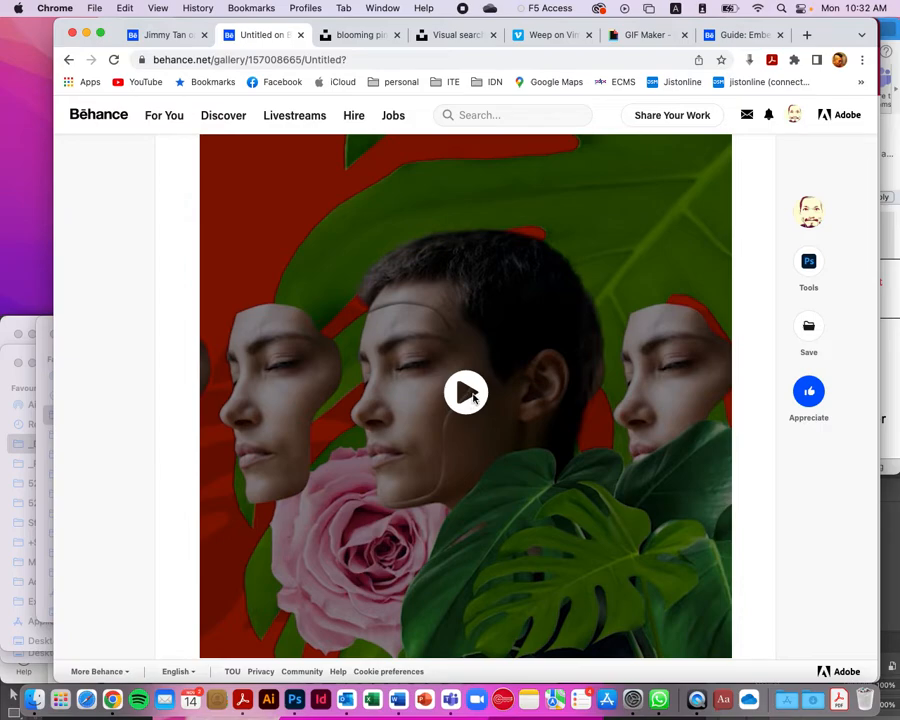
left_click(467, 393)
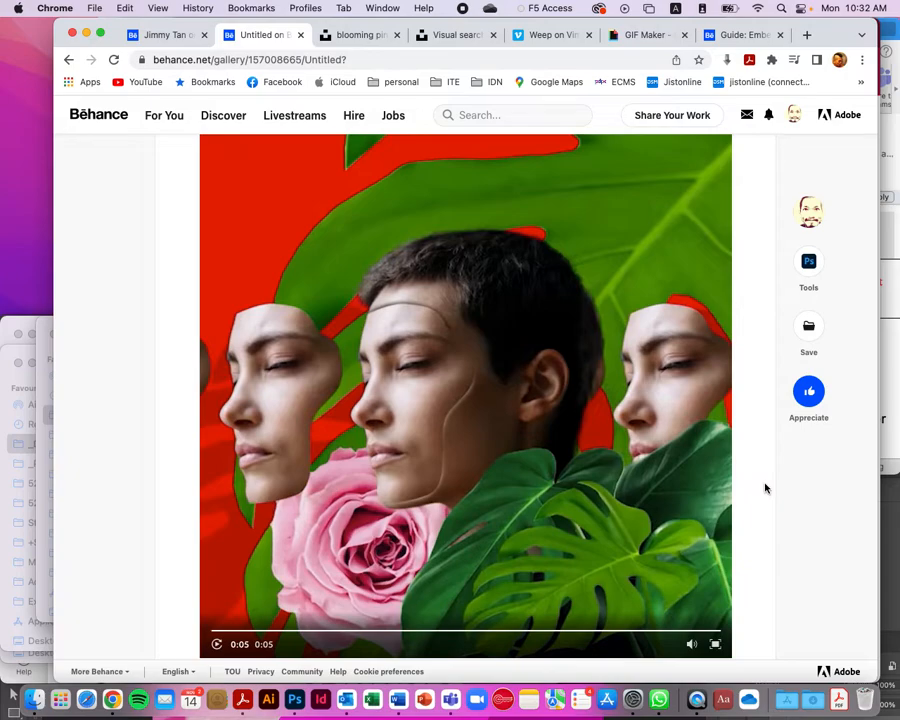
scroll(765, 488, "down", 10)
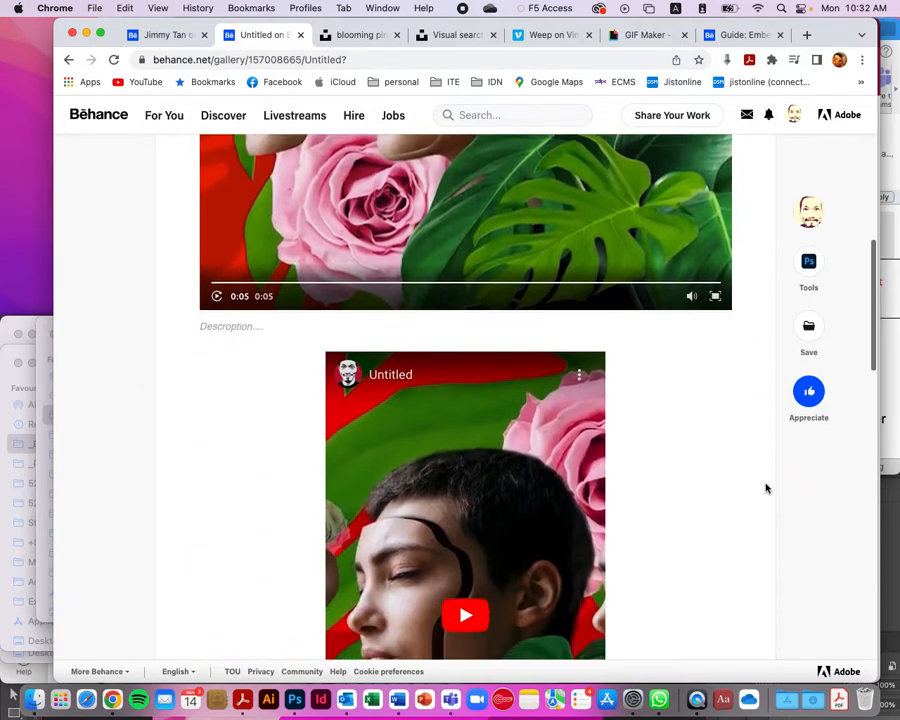
scroll(765, 488, "up", 1)
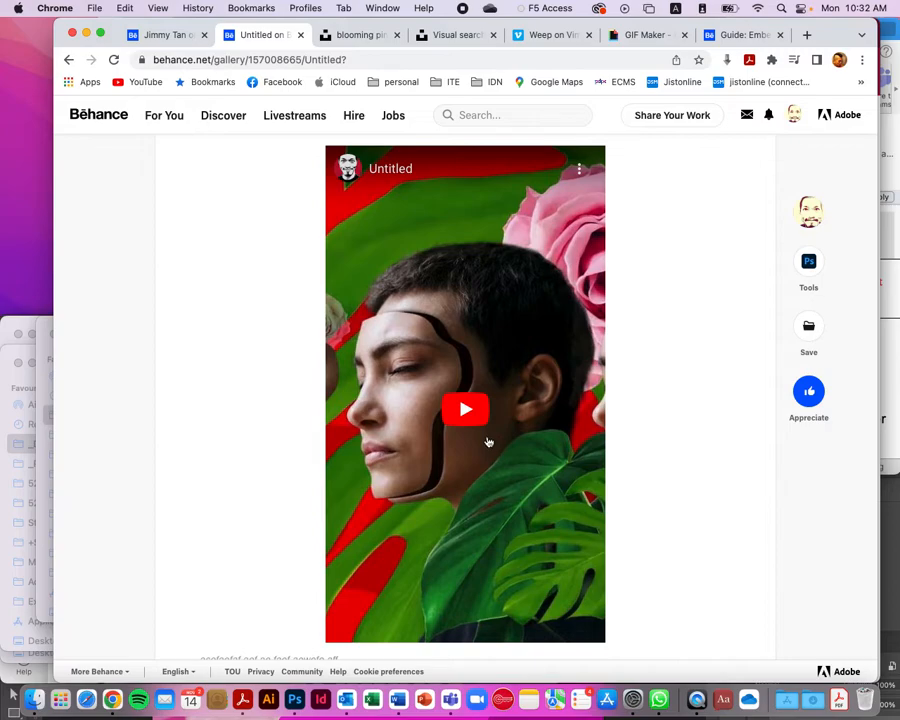
scroll(511, 432, "down", 2)
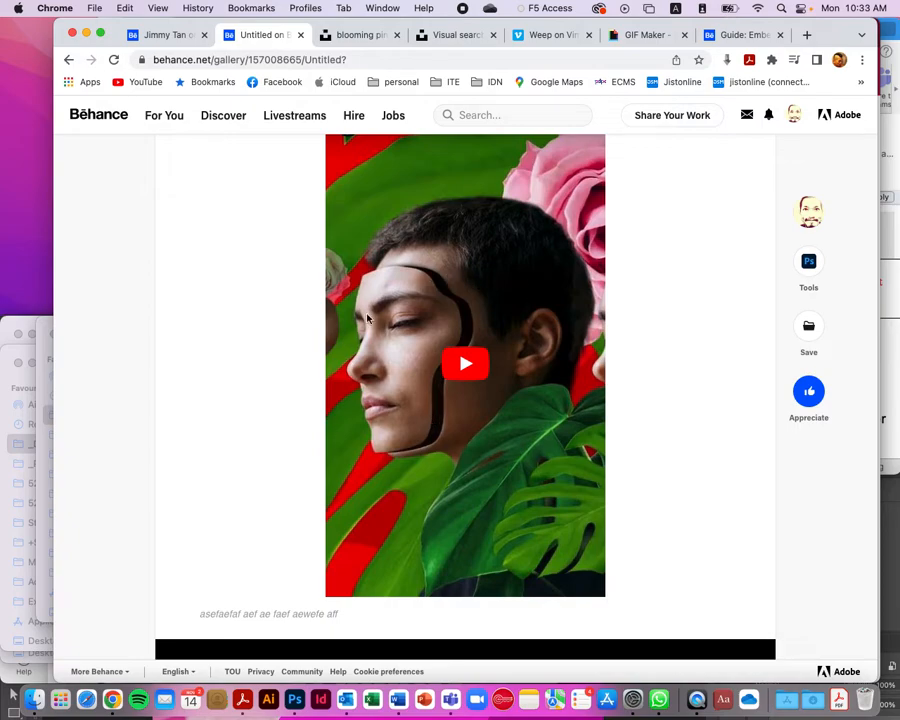
scroll(628, 374, "up", 3)
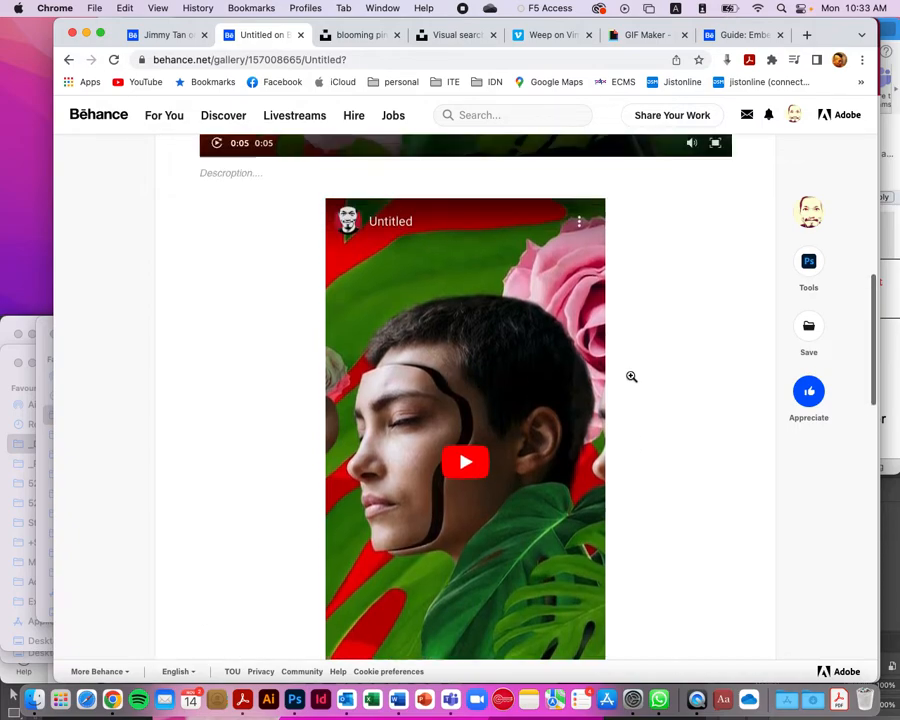
- Play the embedded YouTube video on the published project page and check the caption beneath it
scroll(614, 376, "down", 2)
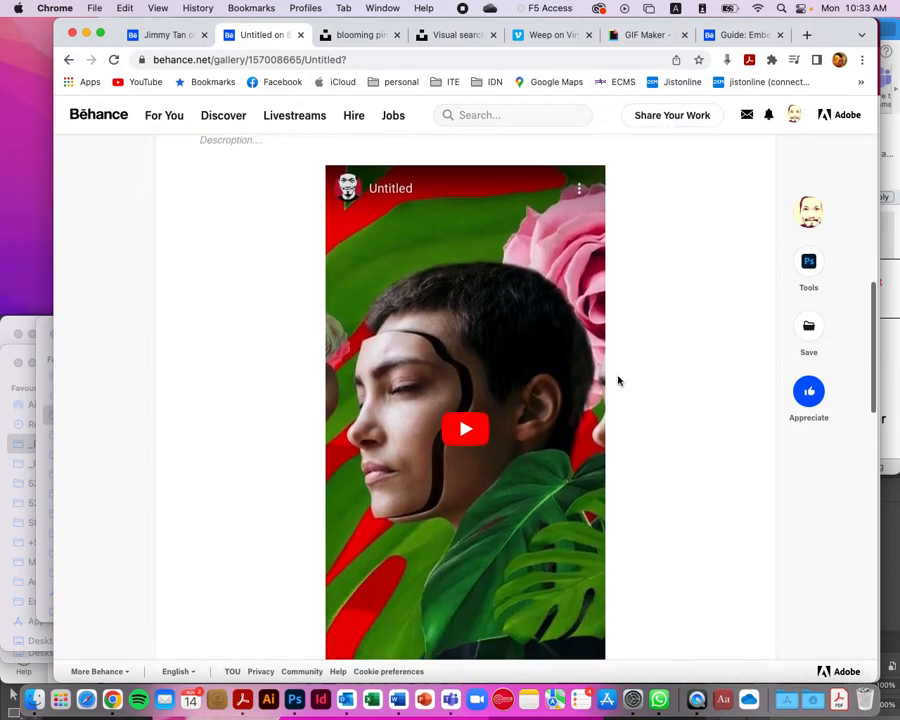
left_click(470, 430)
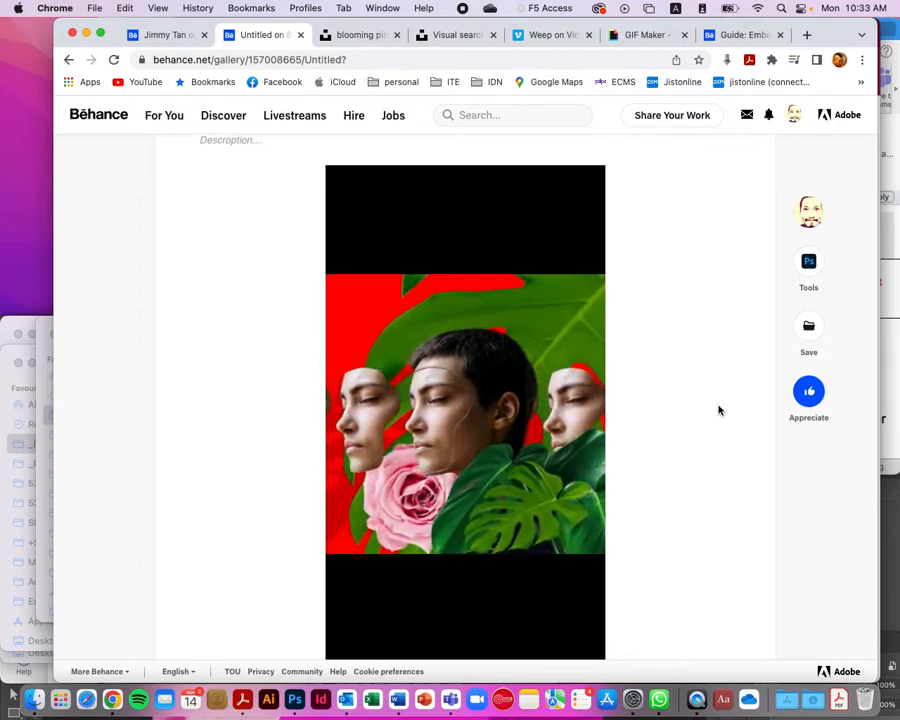
scroll(718, 410, "down", 10)
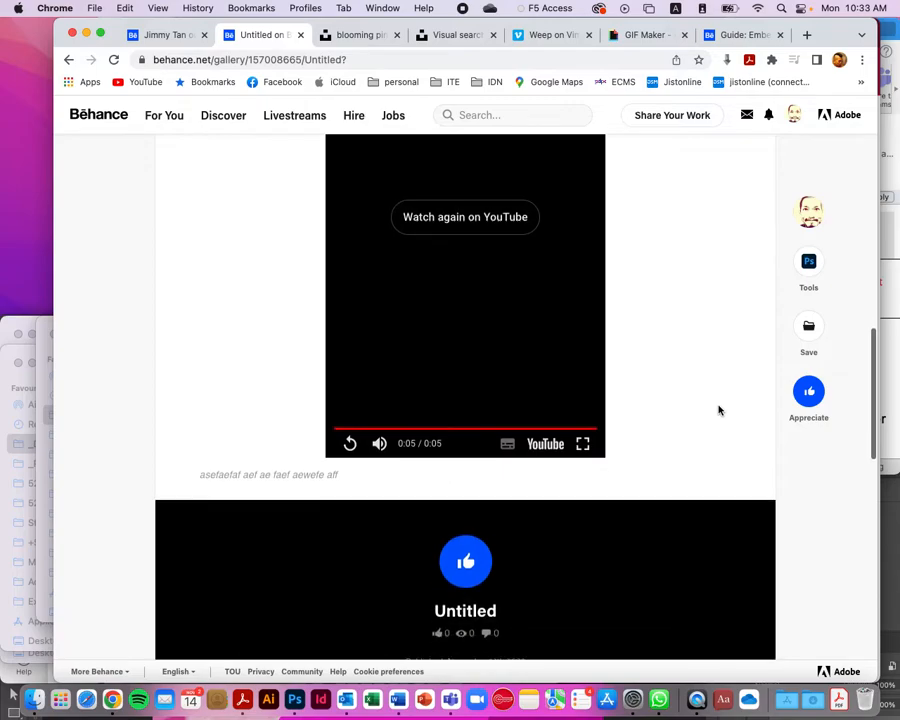
scroll(756, 424, "up", 5)
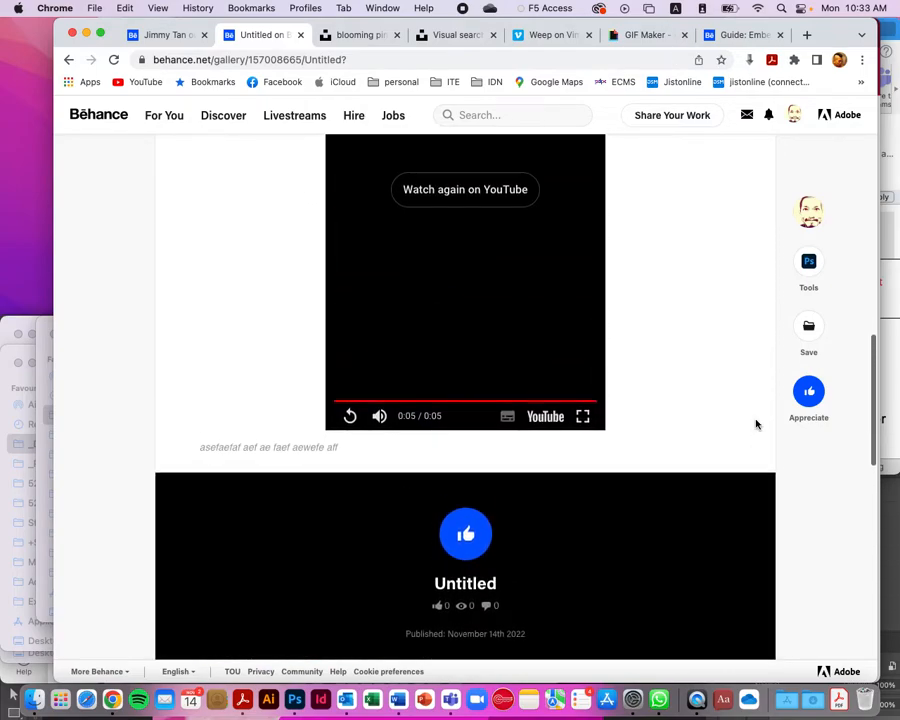
scroll(756, 424, "up", 1)
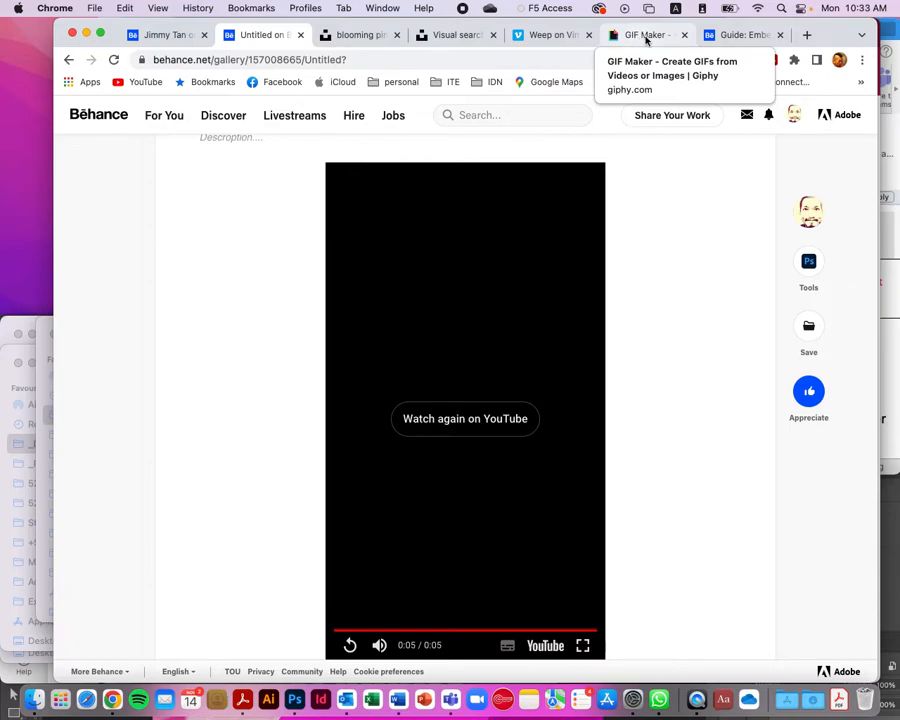
- Search the web for "convert mp4 to gif" in a new browser tab and open Ezgif's video to animated GIF converter
left_click(805, 35)
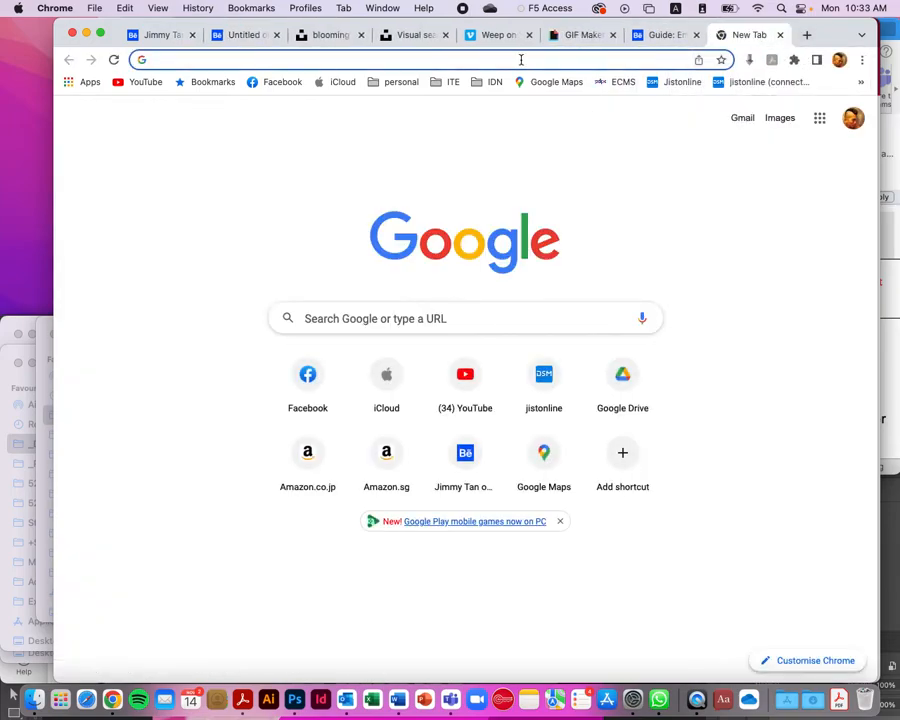
left_click(521, 61)
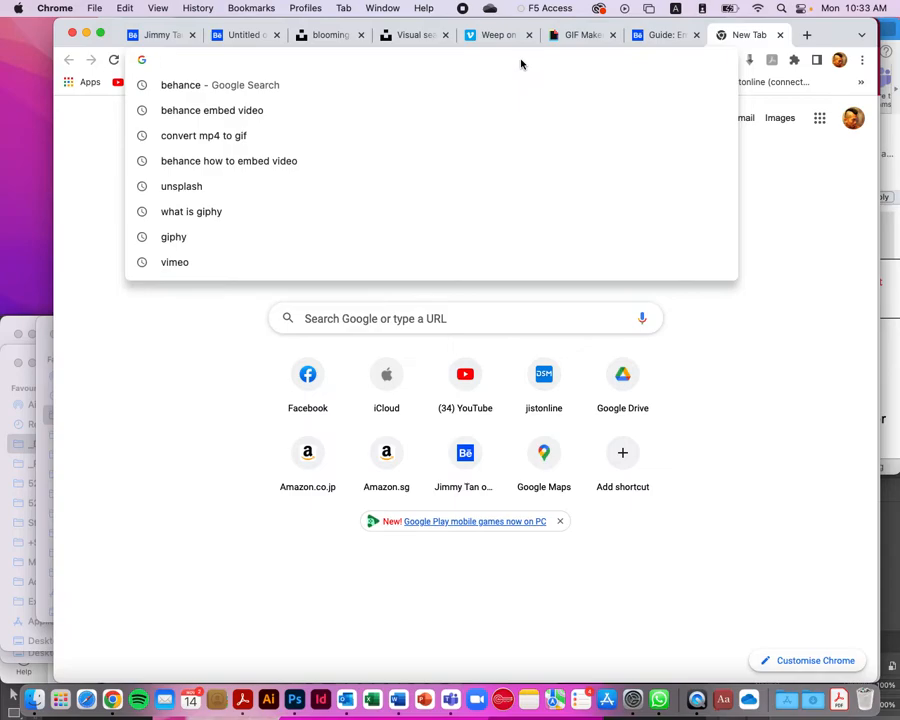
type("con")
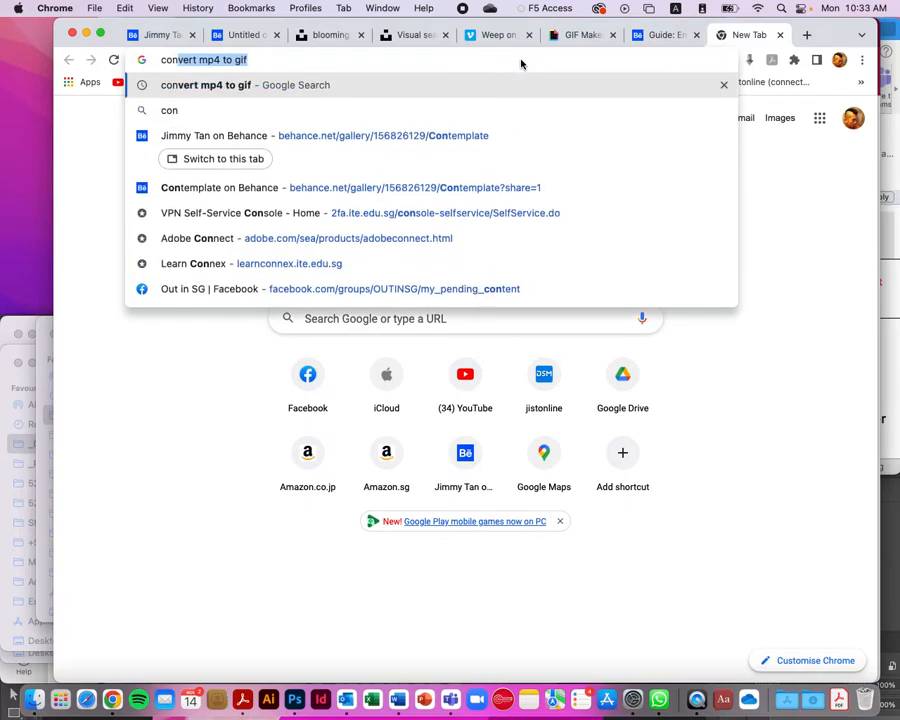
type("vert mp")
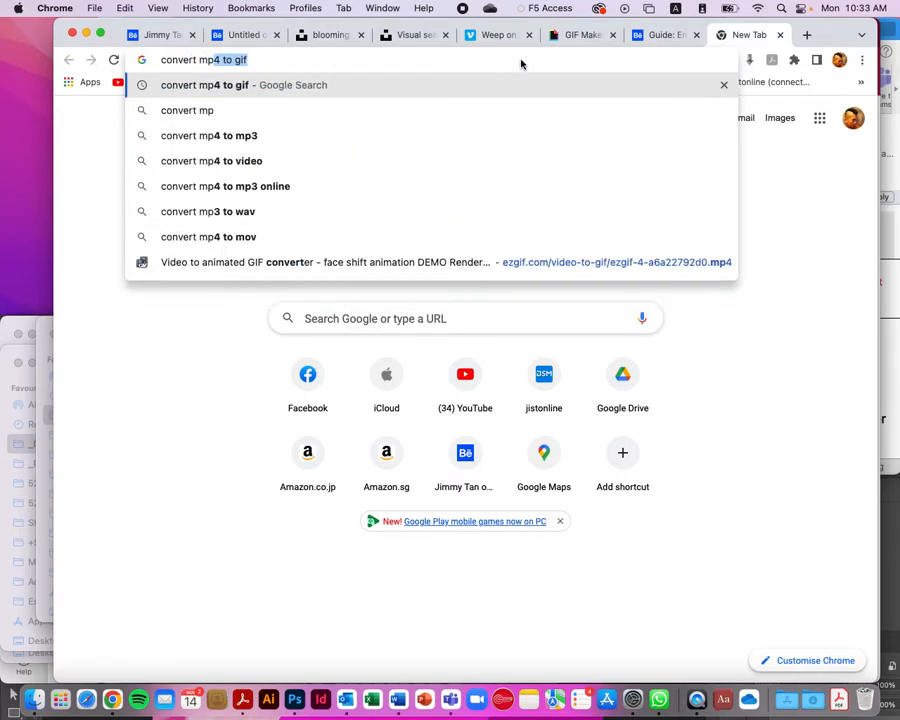
type("4 to gif")
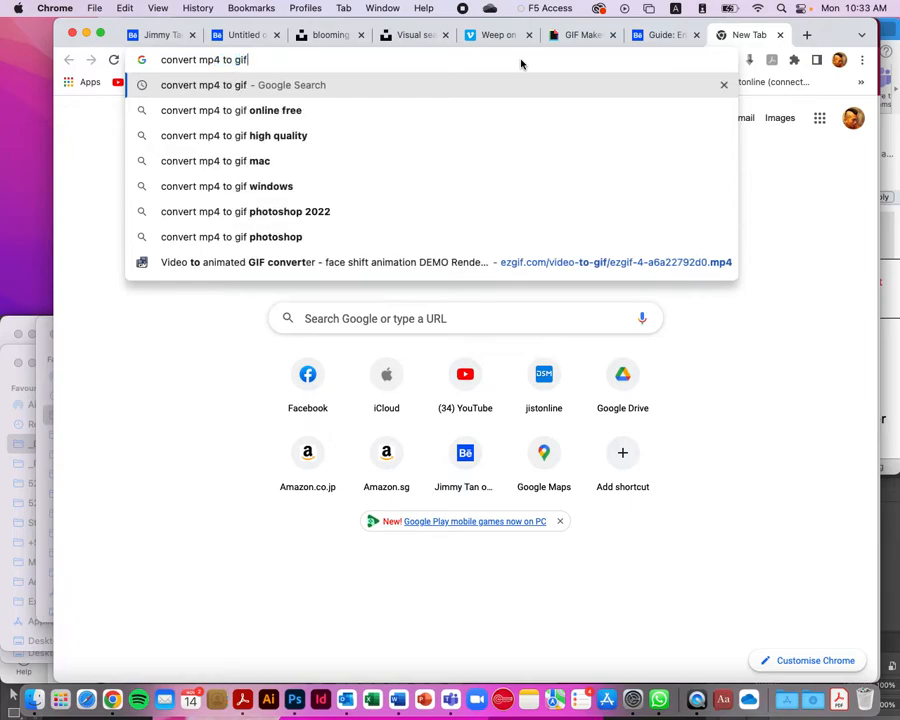
key("Return")
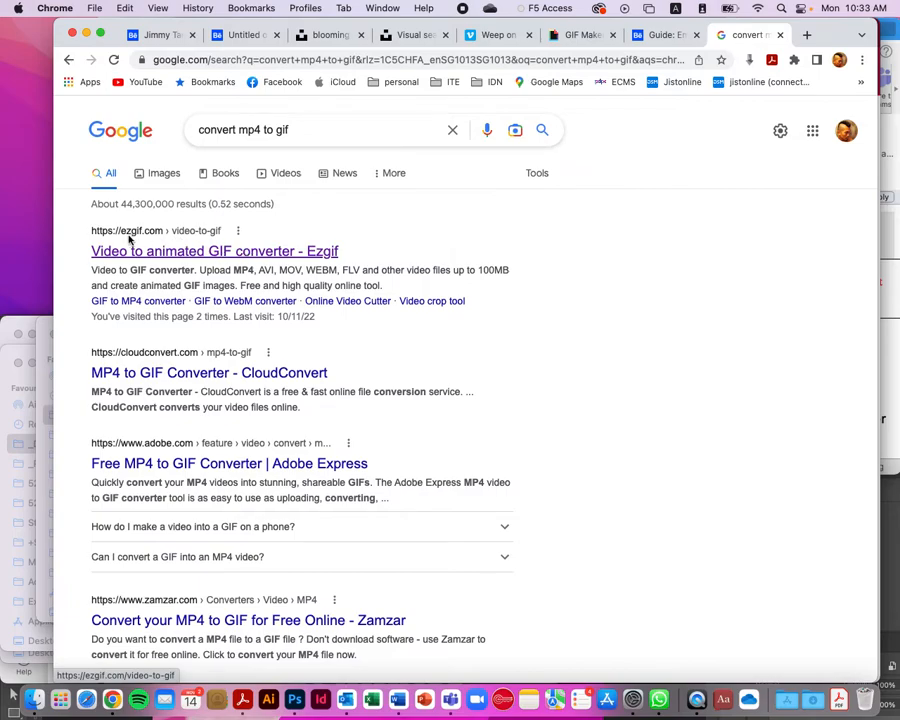
left_click(177, 253)
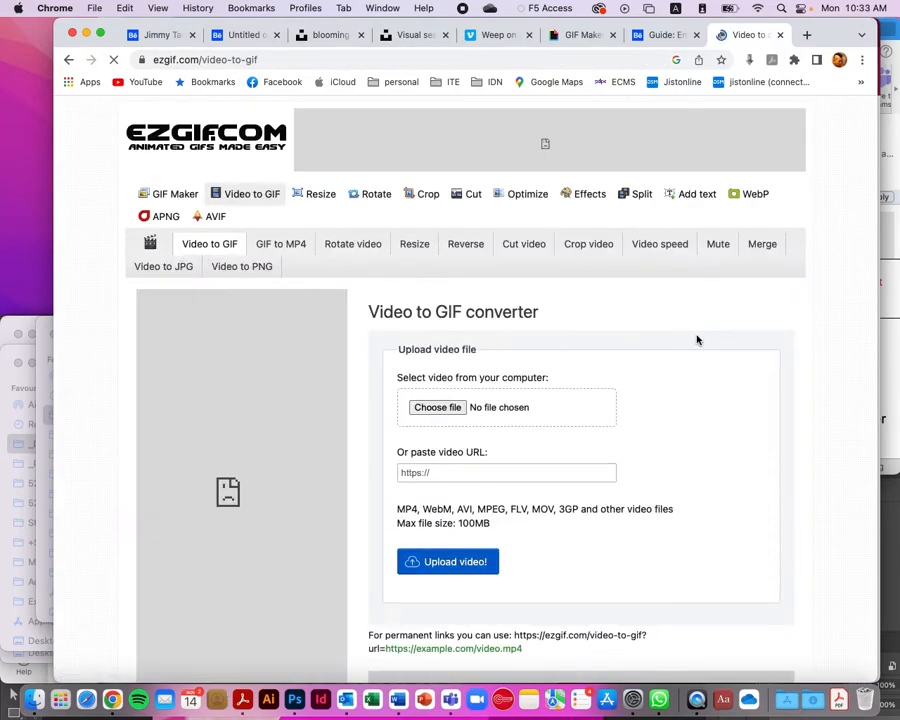
- Upload face shift animation.mp4 from the Assignment 1 - COLLAGE folder in Digital Imaging's Assignments to the GIF converter
scroll(680, 338, "down", 2)
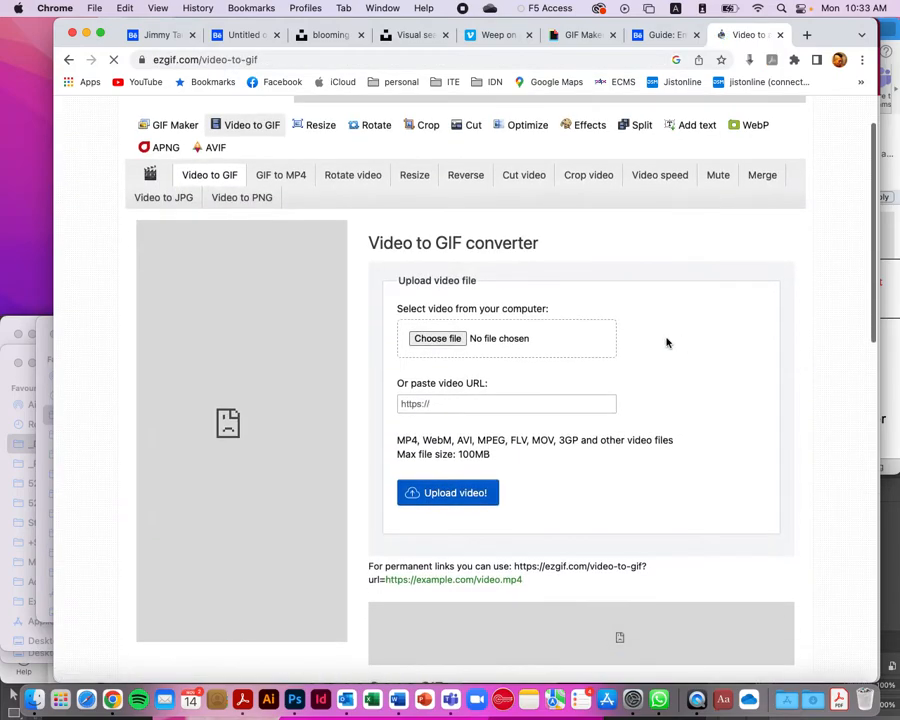
left_click(451, 340)
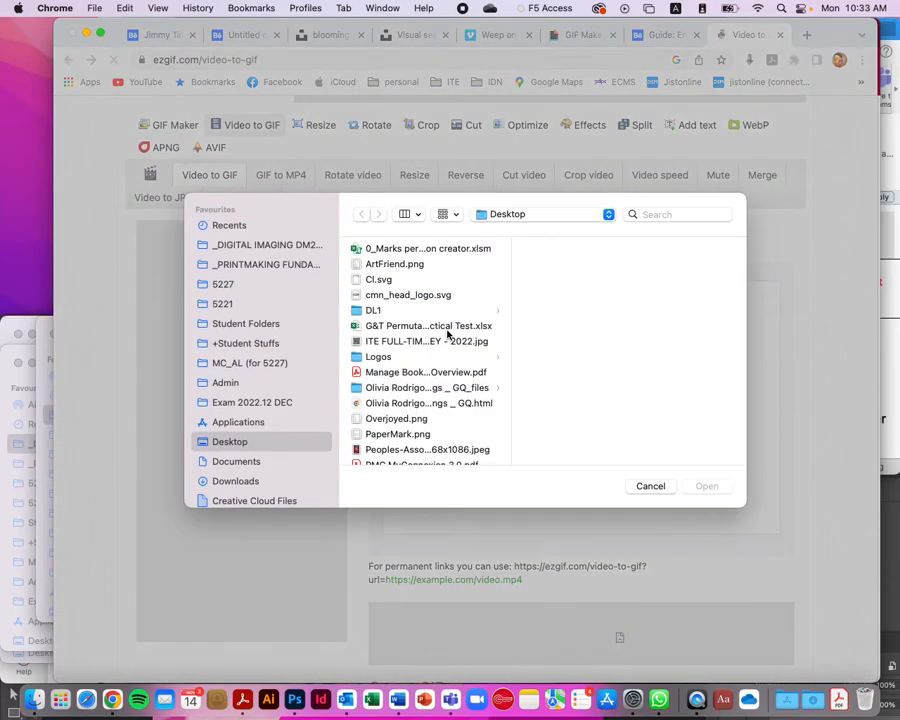
left_click(276, 246)
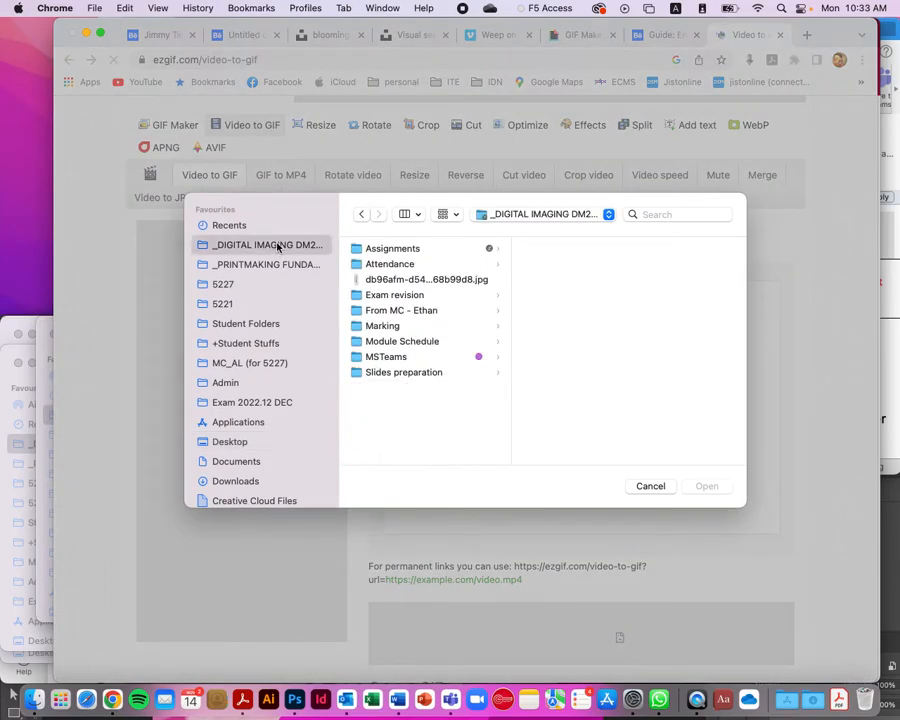
left_click(401, 250)
left_click(600, 247)
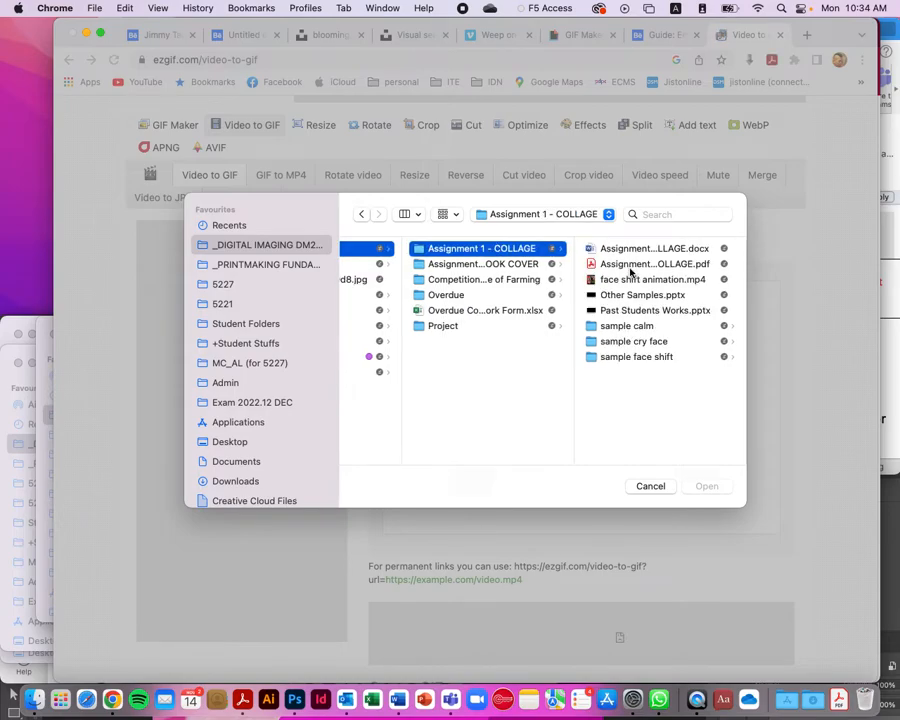
left_click(630, 281)
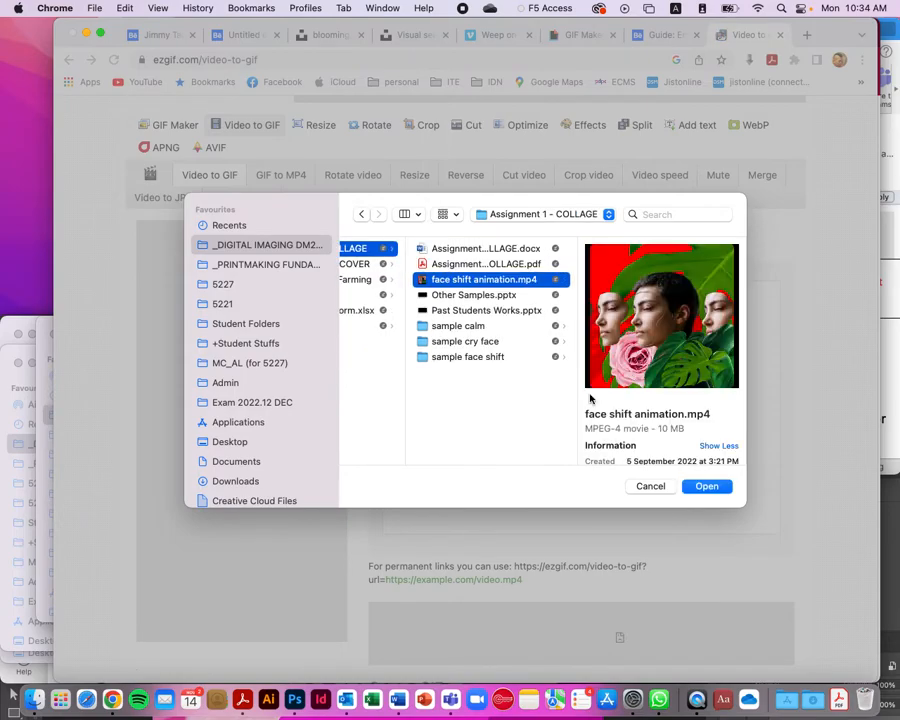
left_click(707, 487)
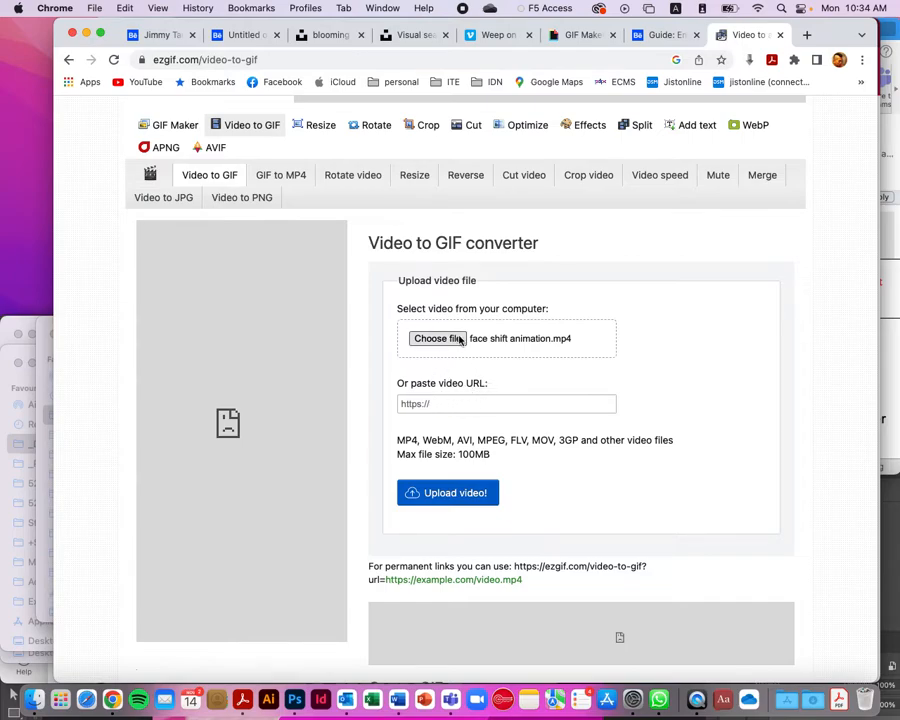
scroll(564, 385, "down", 1)
scroll(564, 385, "down", 2)
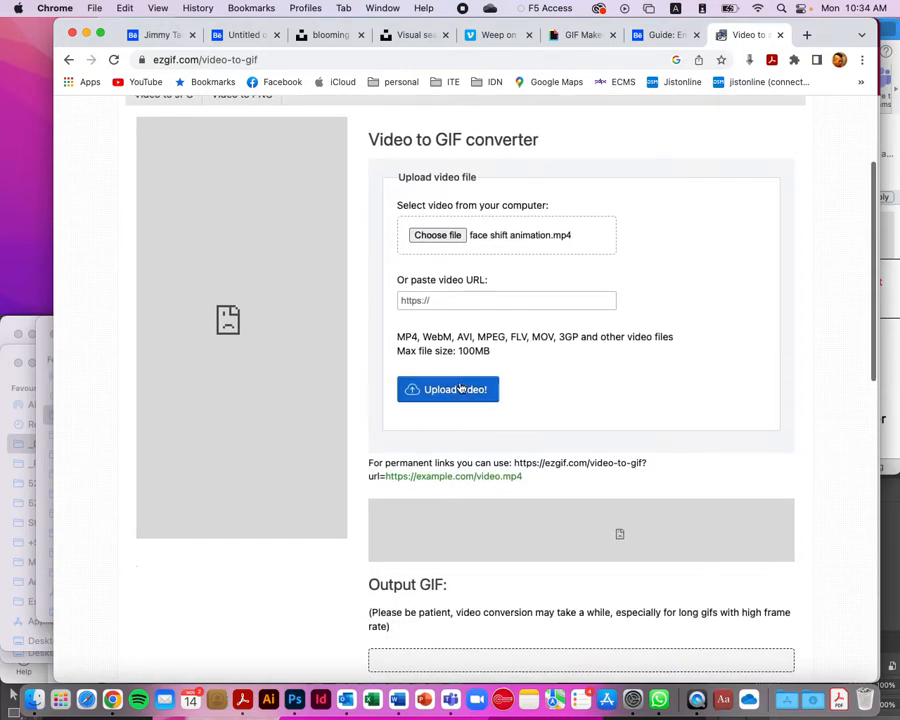
left_click(490, 391)
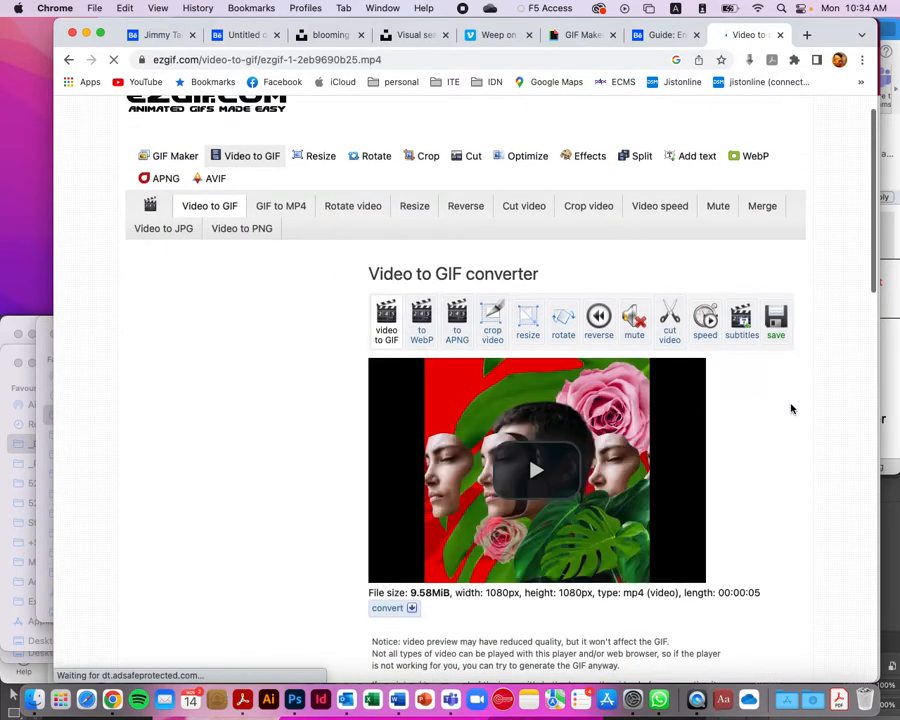
- Play the preview of the uploaded video and examine its file details and start and end times
scroll(790, 407, "down", 5)
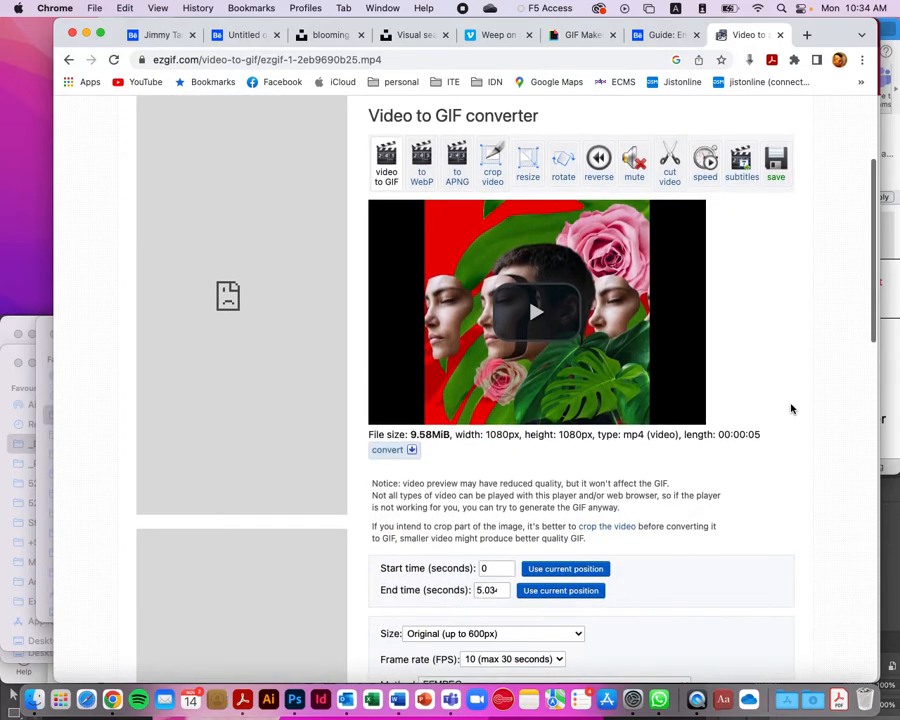
left_click(552, 240)
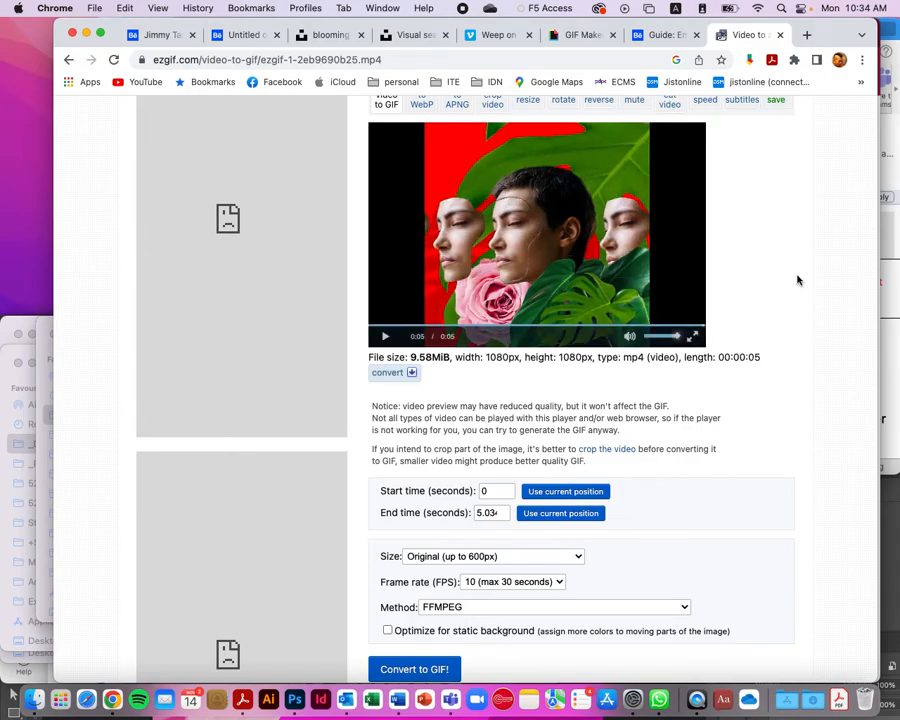
scroll(797, 280, "down", 1)
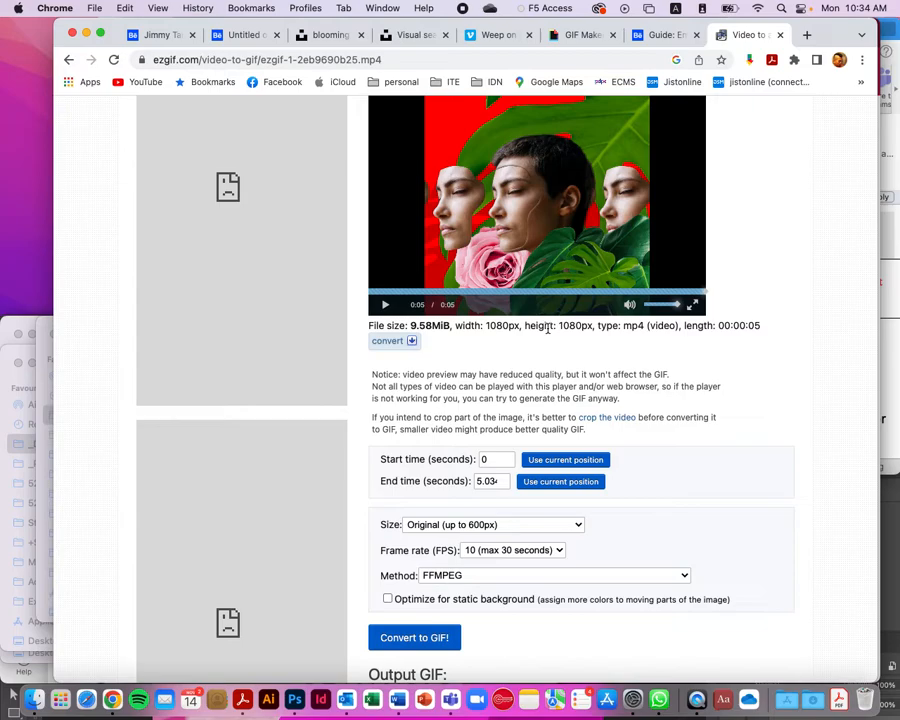
scroll(543, 333, "down", 3)
scroll(543, 345, "down", 2)
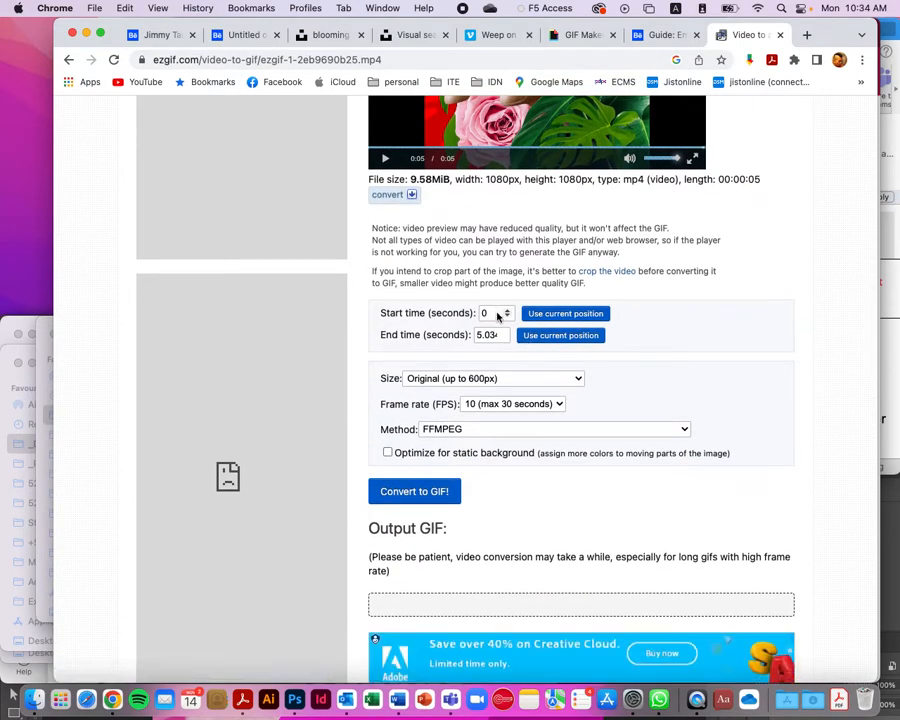
- Review the output size choices and convert the video to a GIF at Original (up to 600px) and 10 FPS
left_click(575, 381)
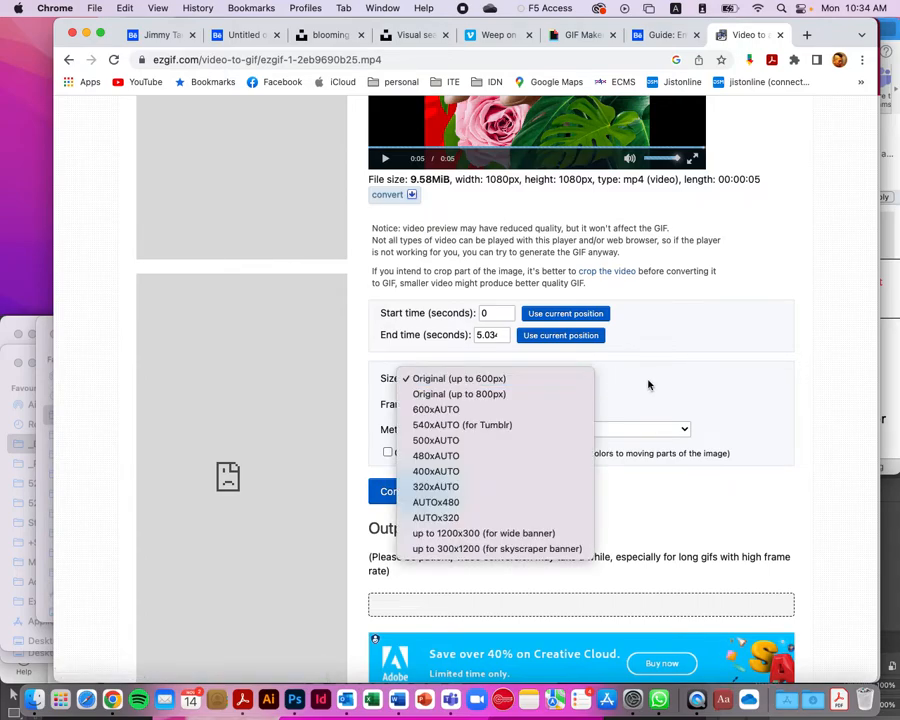
left_click(676, 400)
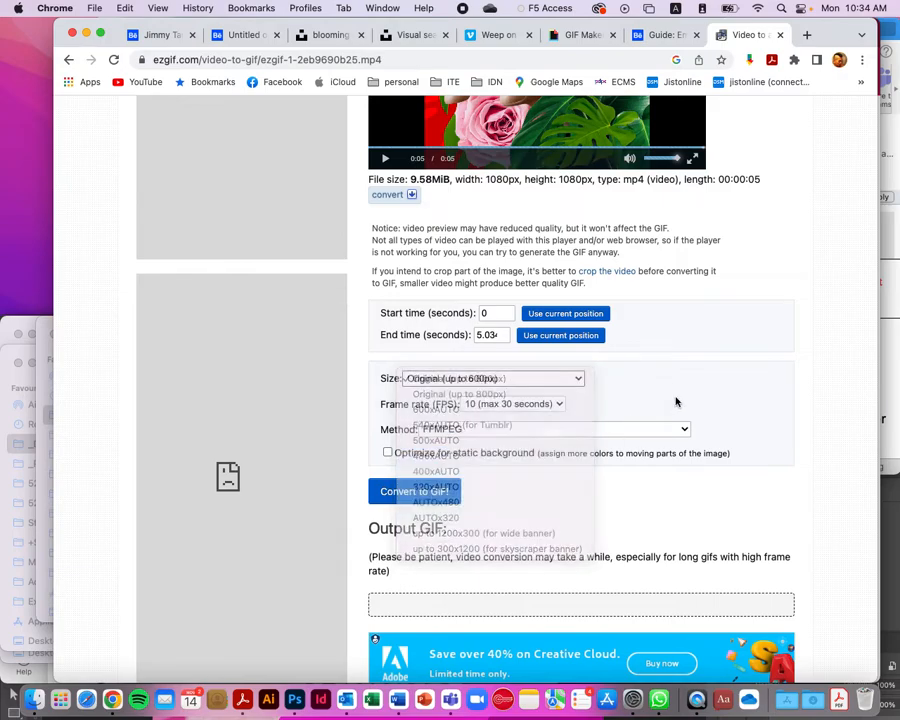
scroll(677, 400, "down", 2)
scroll(677, 400, "down", 1)
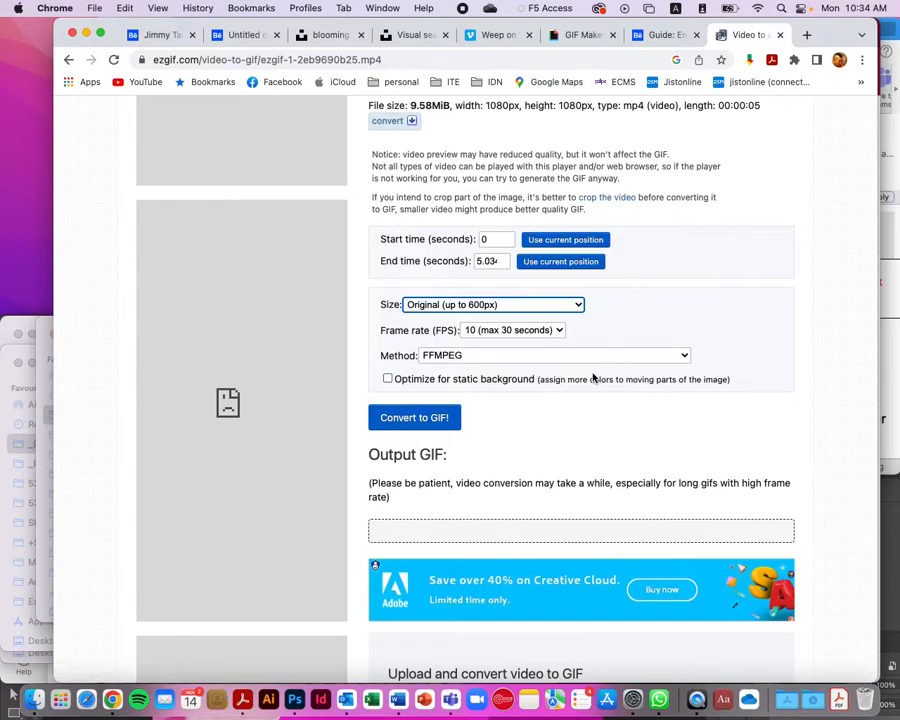
left_click(408, 422)
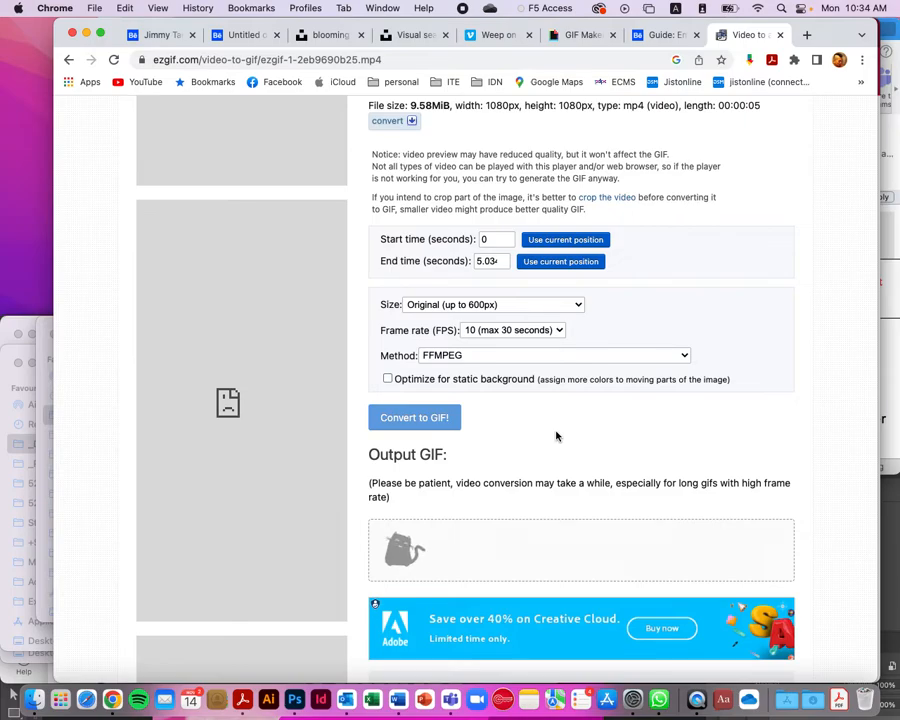
- Save the converted GIF from the output section to the computer
scroll(557, 436, "down", 5)
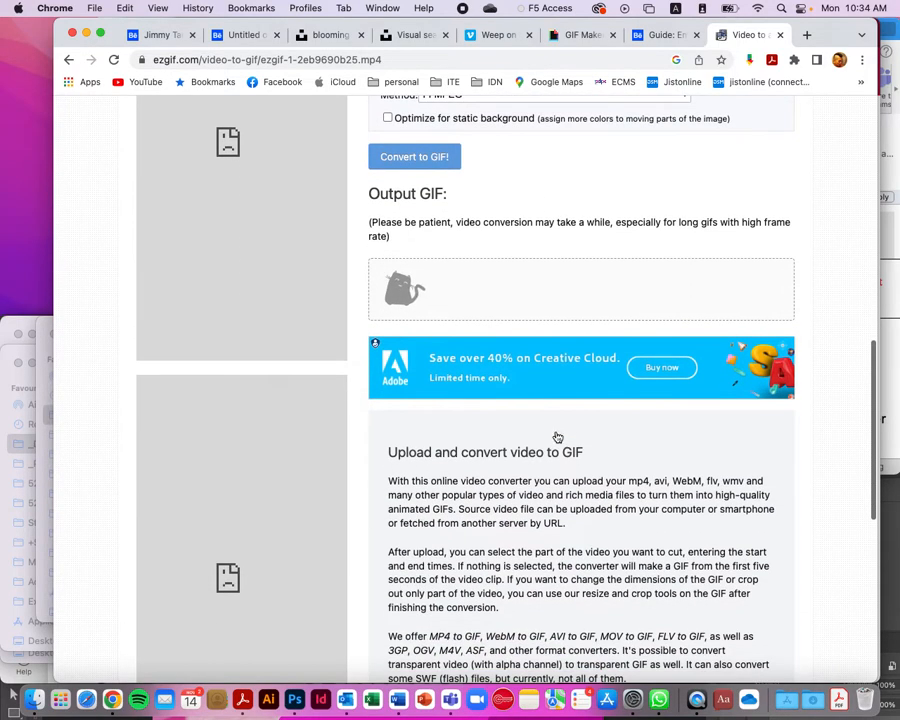
scroll(557, 436, "down", 5)
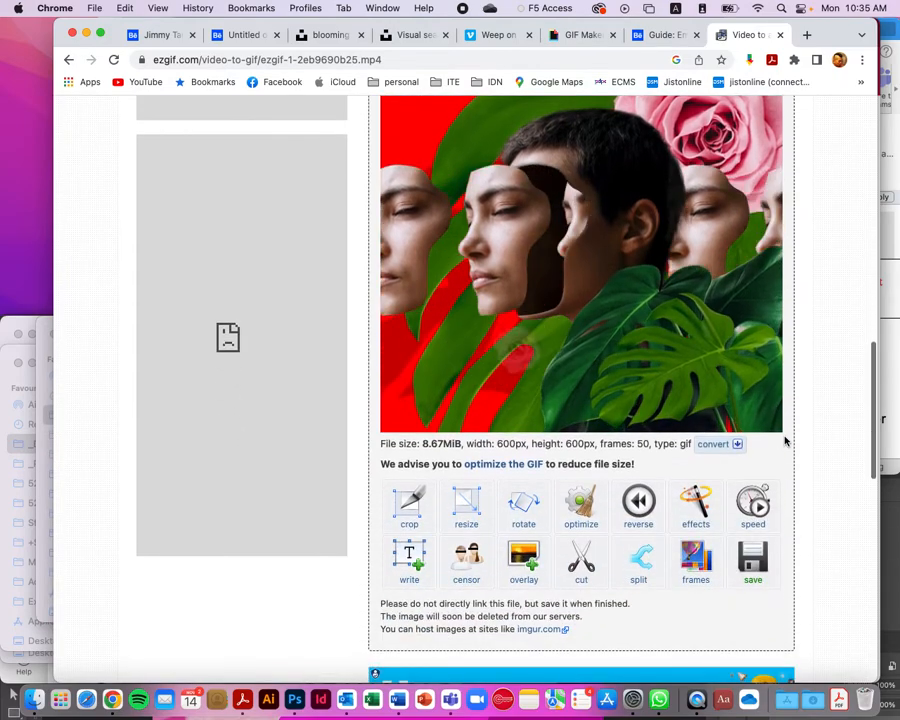
scroll(785, 441, "down", 3)
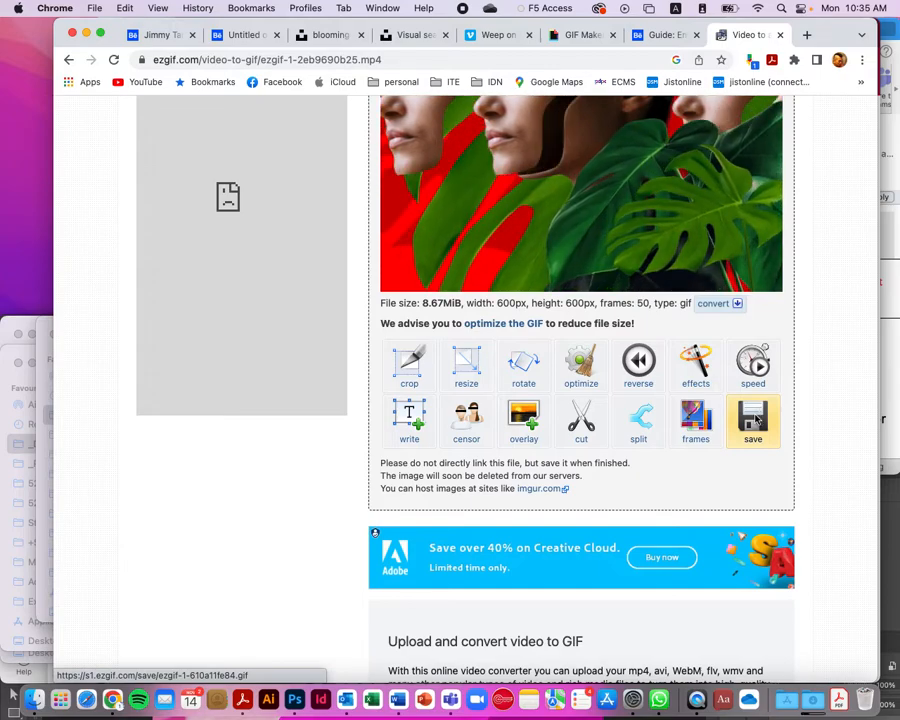
left_click(756, 420)
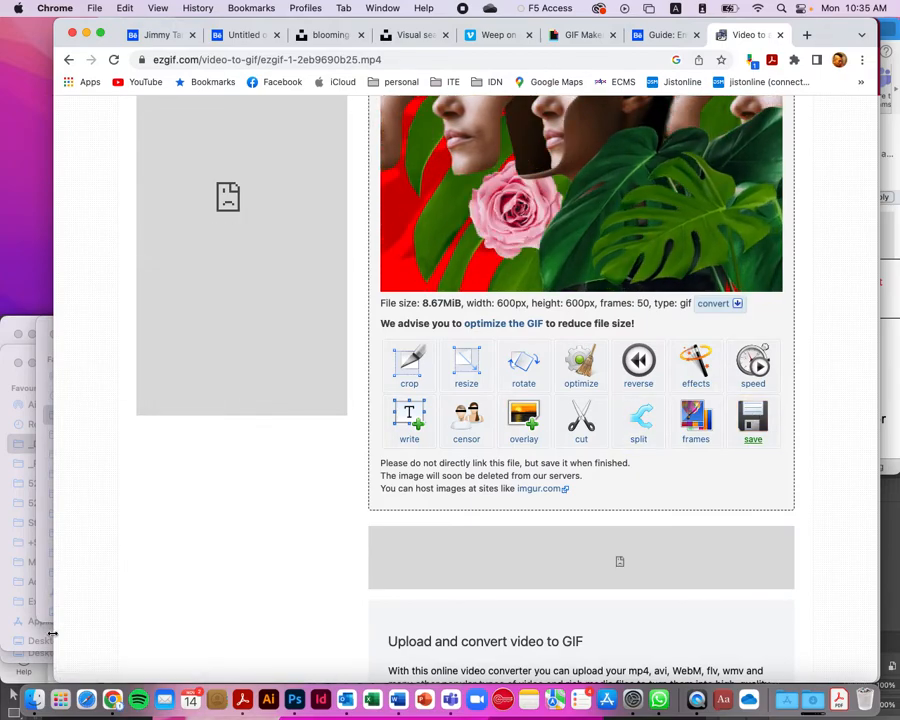
- Switch to Finder and preview the original face shift animation.mp4
left_click(40, 327)
key("space")
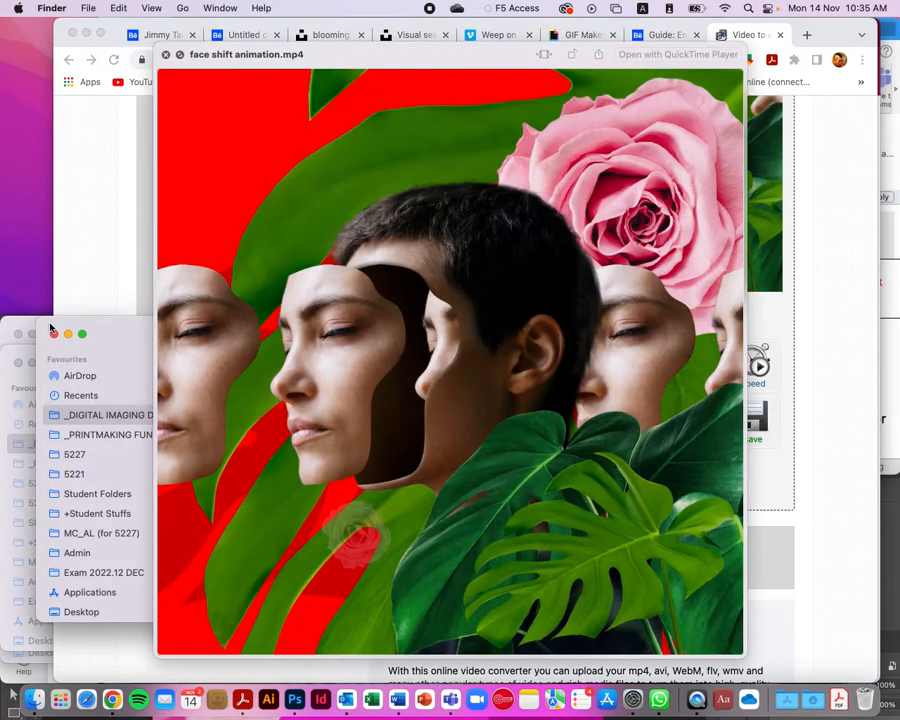
key("space")
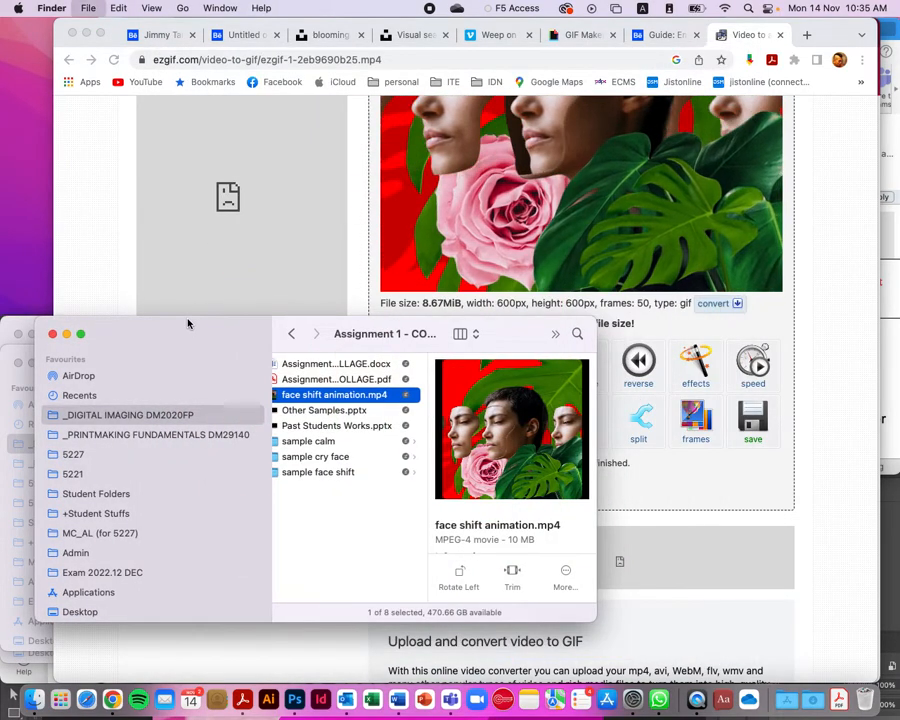
- Open the Downloads folder in a new Finder window and preview the converted ezgif.com-gif-maker.gif
key("super+n")
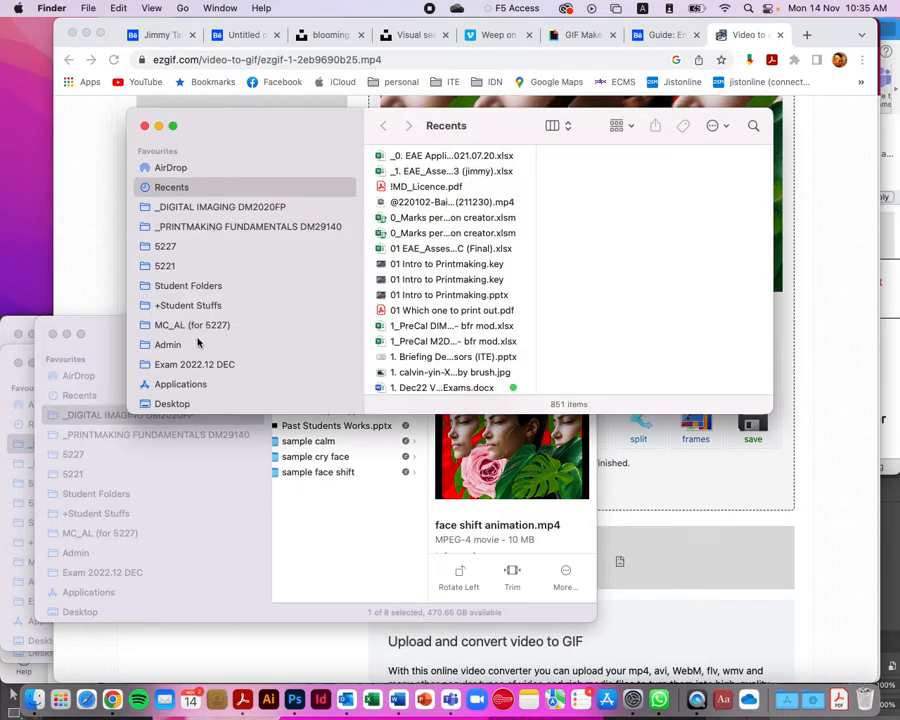
scroll(203, 386, "down", 3)
left_click(208, 339)
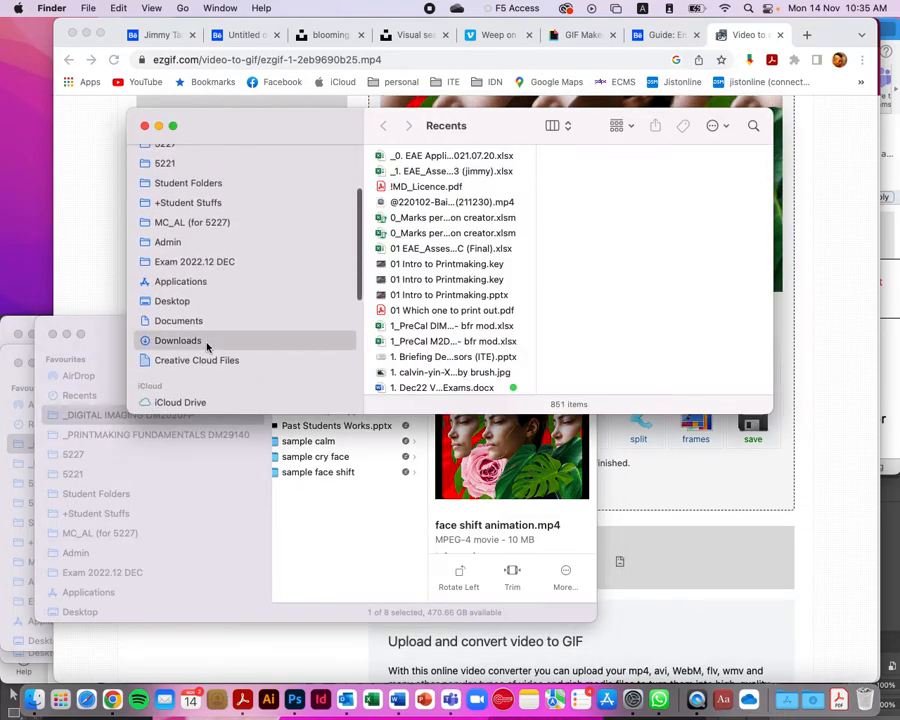
left_click(482, 176)
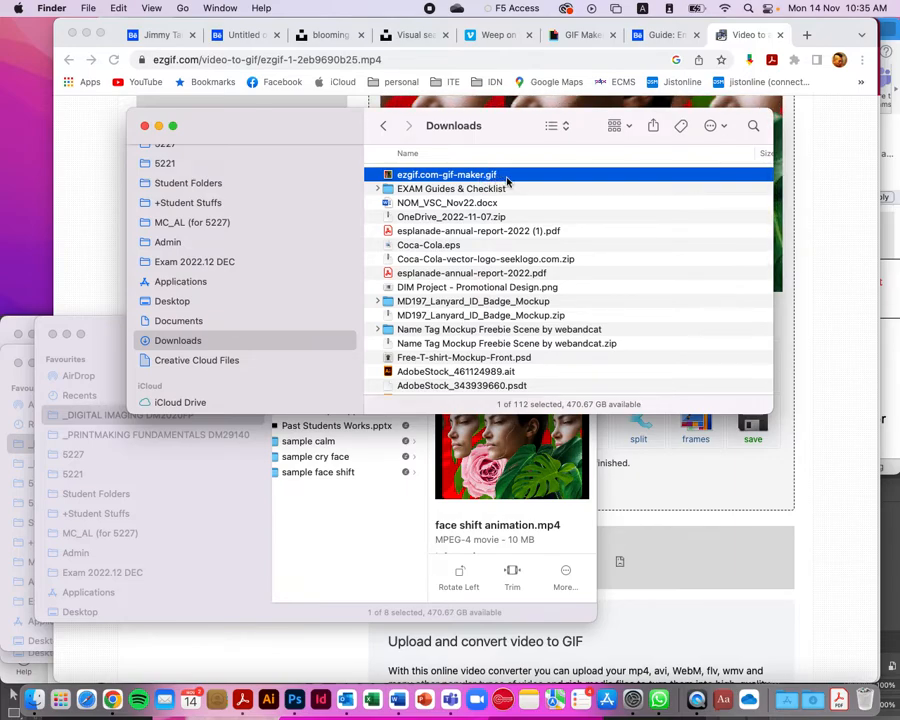
key("space")
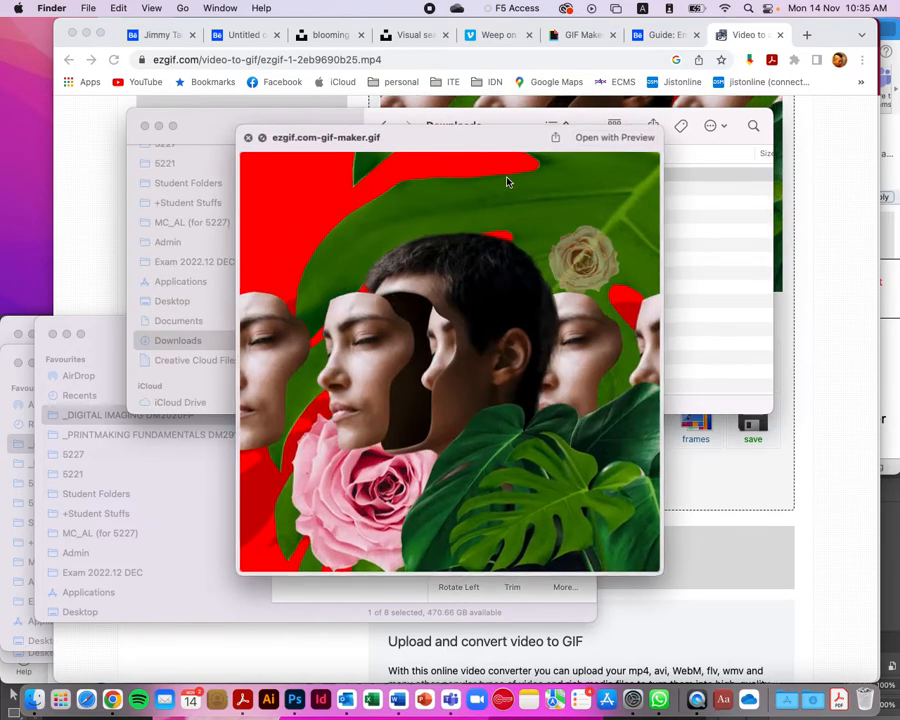
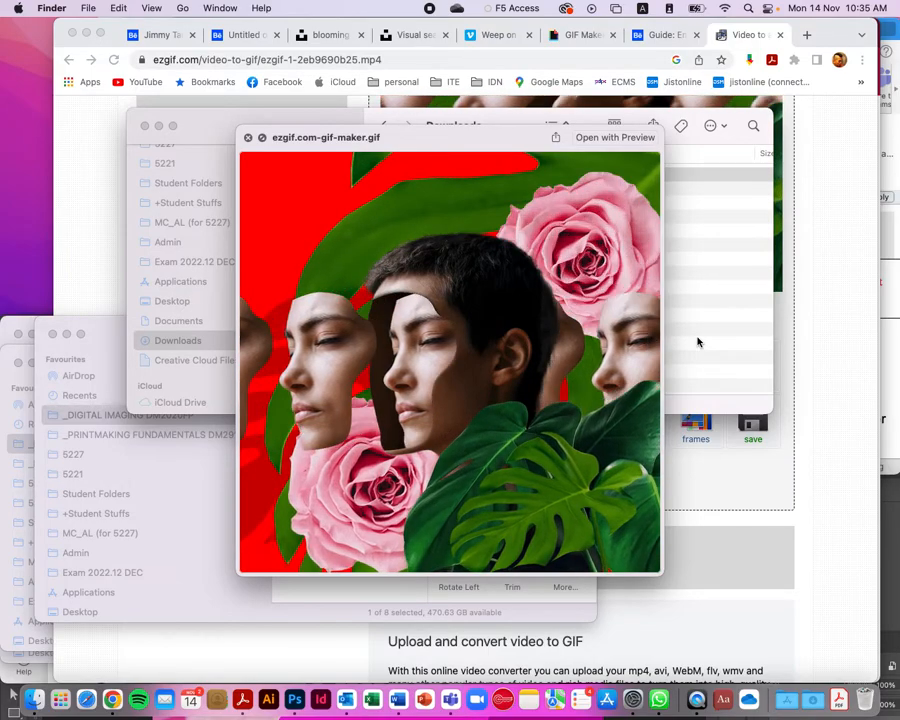
key("space")
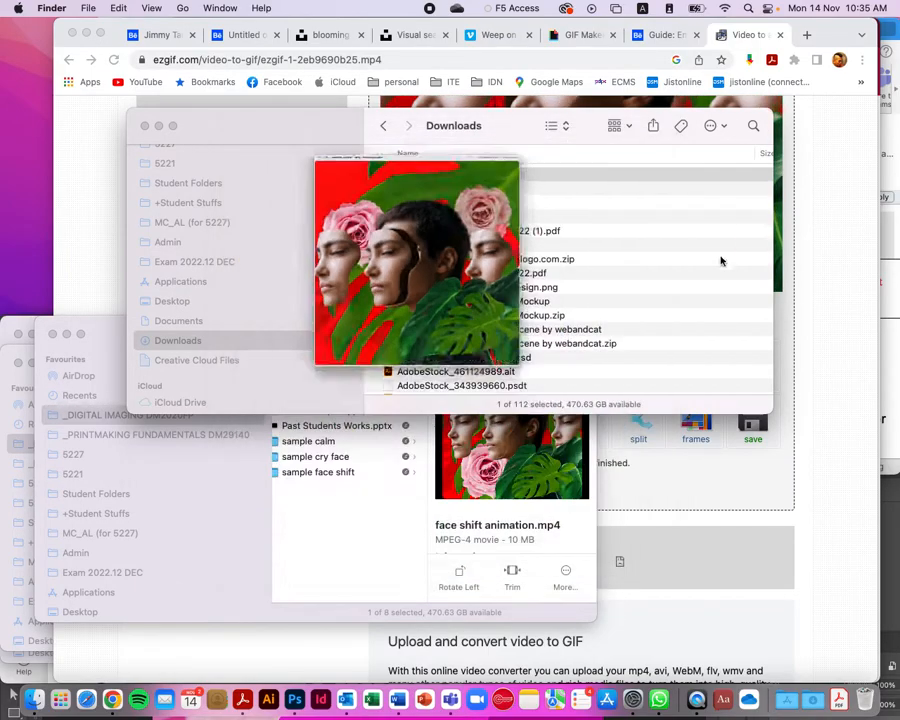
- Switch back to Chrome and open the Behance project headed "Title of your work" for editing
left_click(834, 30)
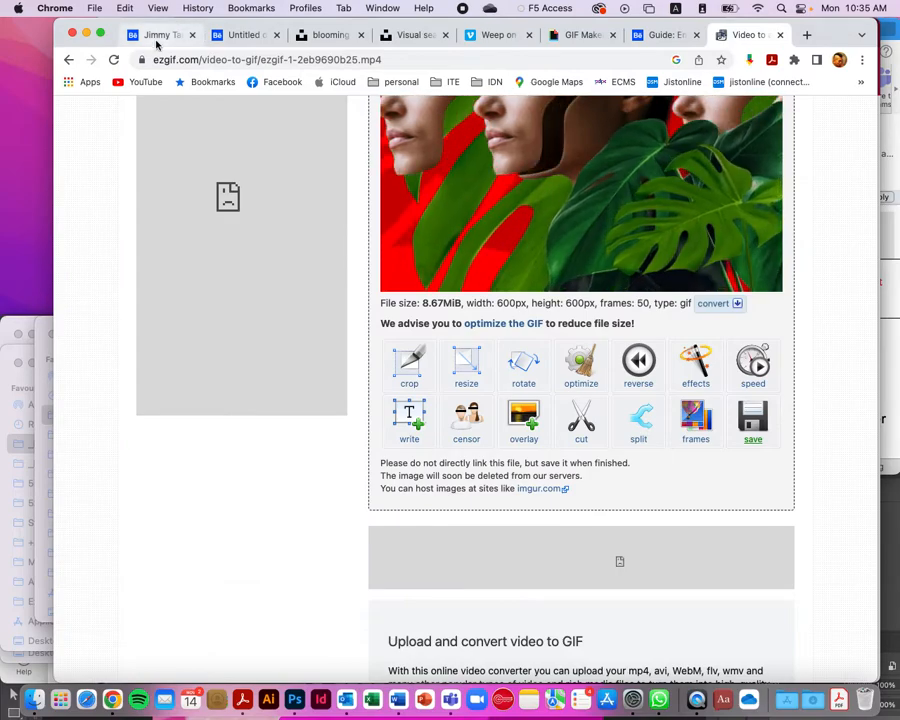
left_click(158, 35)
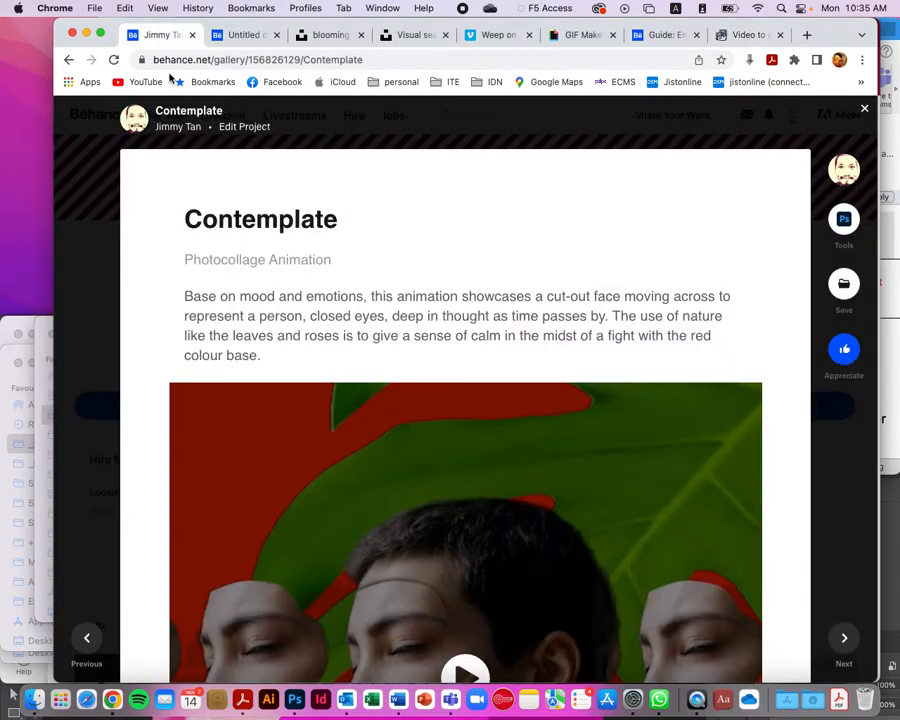
left_click(257, 130)
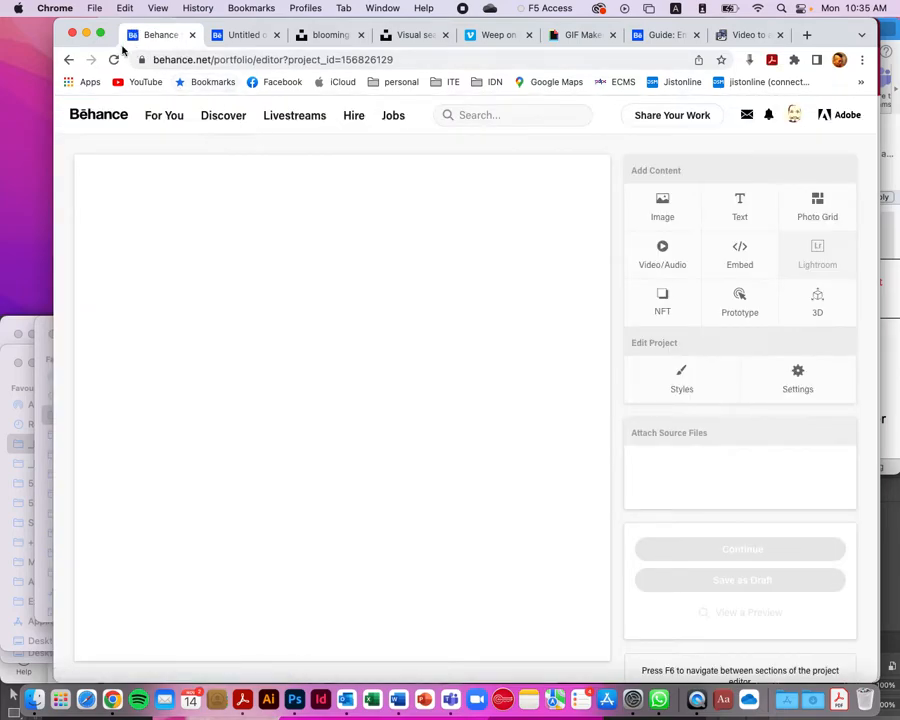
left_click(240, 36)
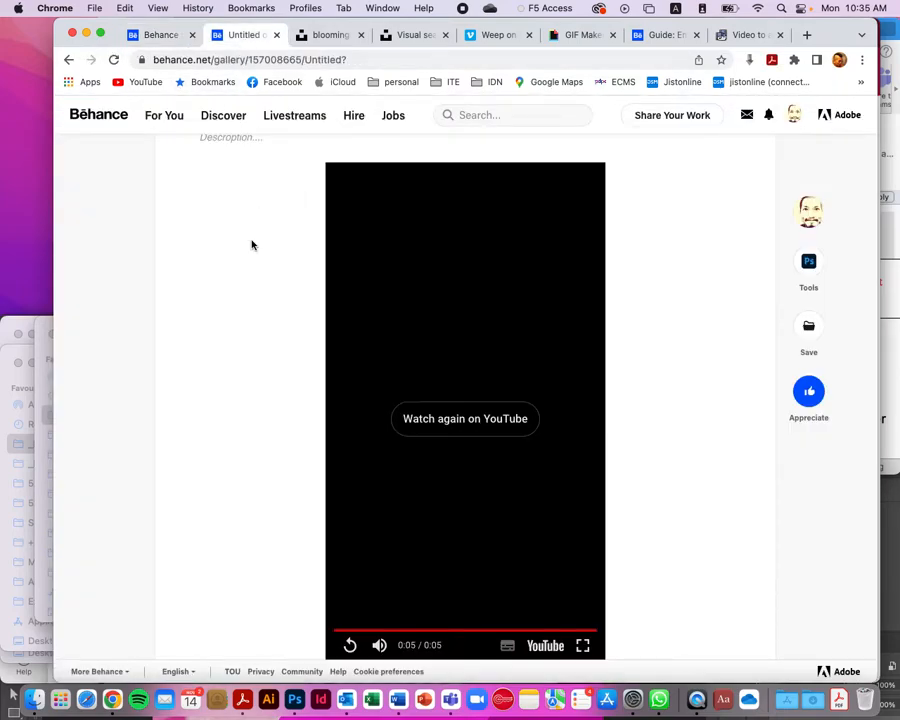
scroll(252, 245, "up", 10)
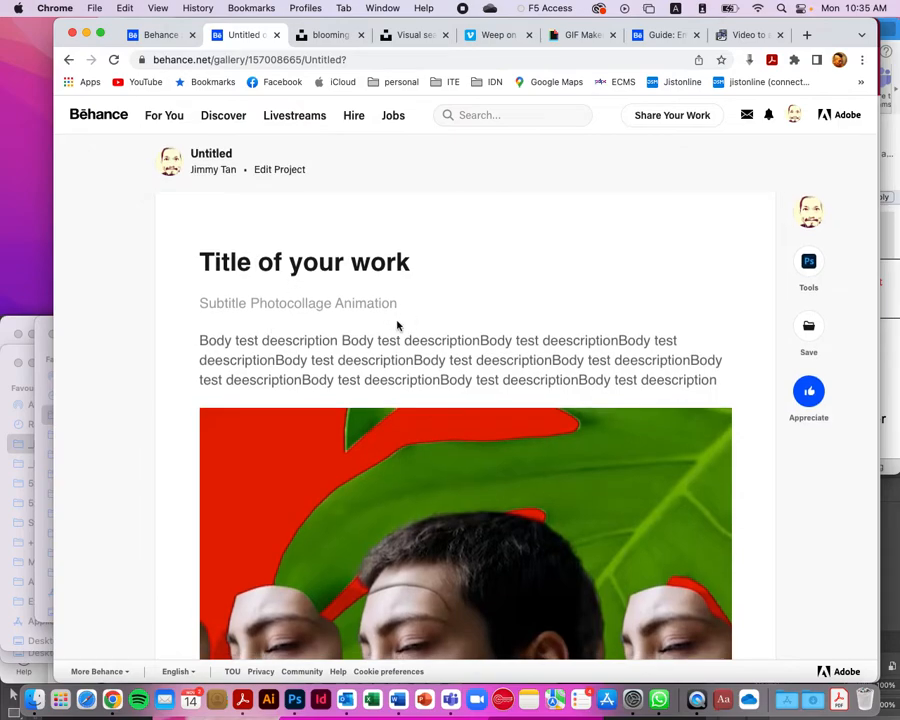
left_click(268, 173)
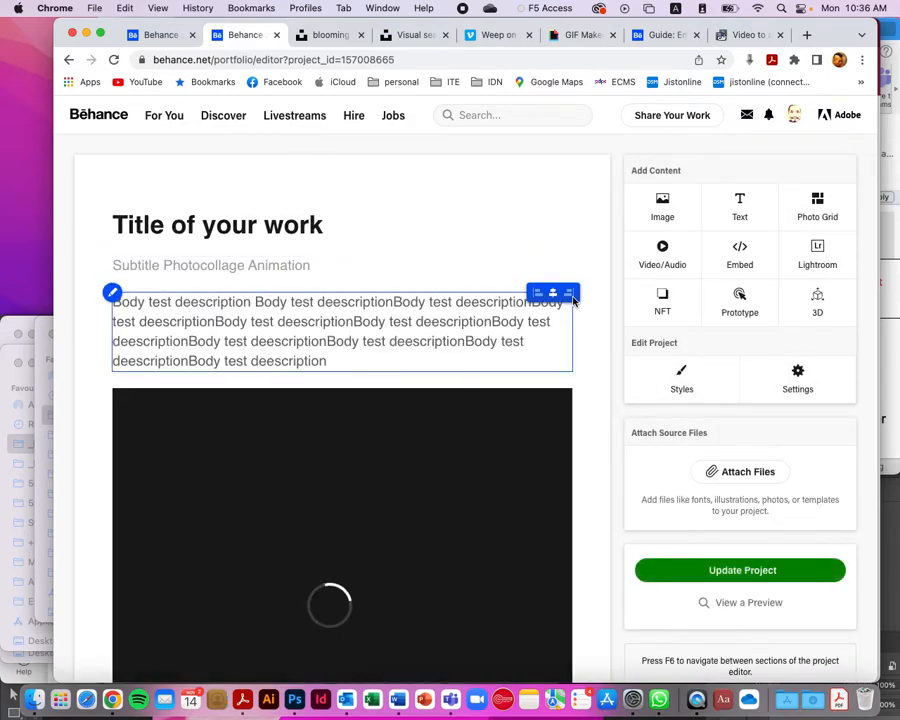
- Insert ezgif.com-gif-maker.gif from Downloads as an image below the captioned YouTube video at the end of the project
scroll(573, 302, "down", 5)
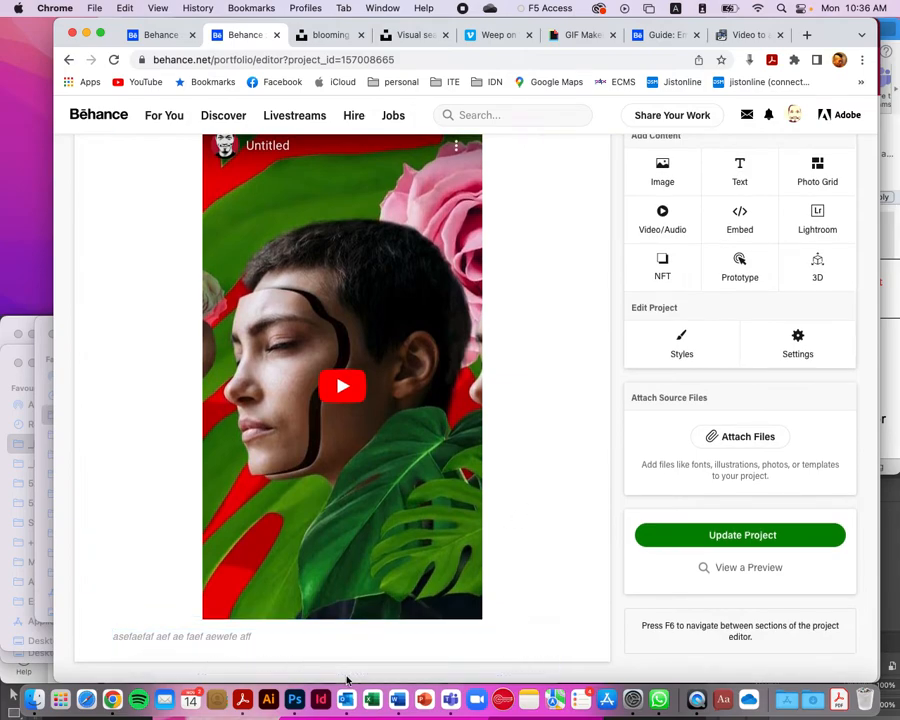
mouse_move(344, 662)
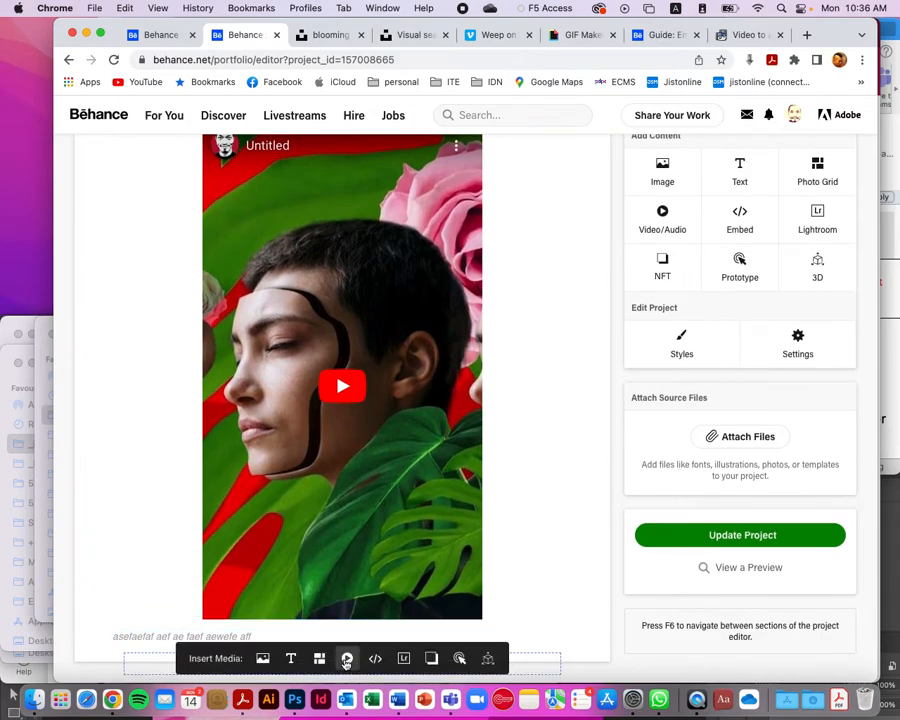
left_click(263, 659)
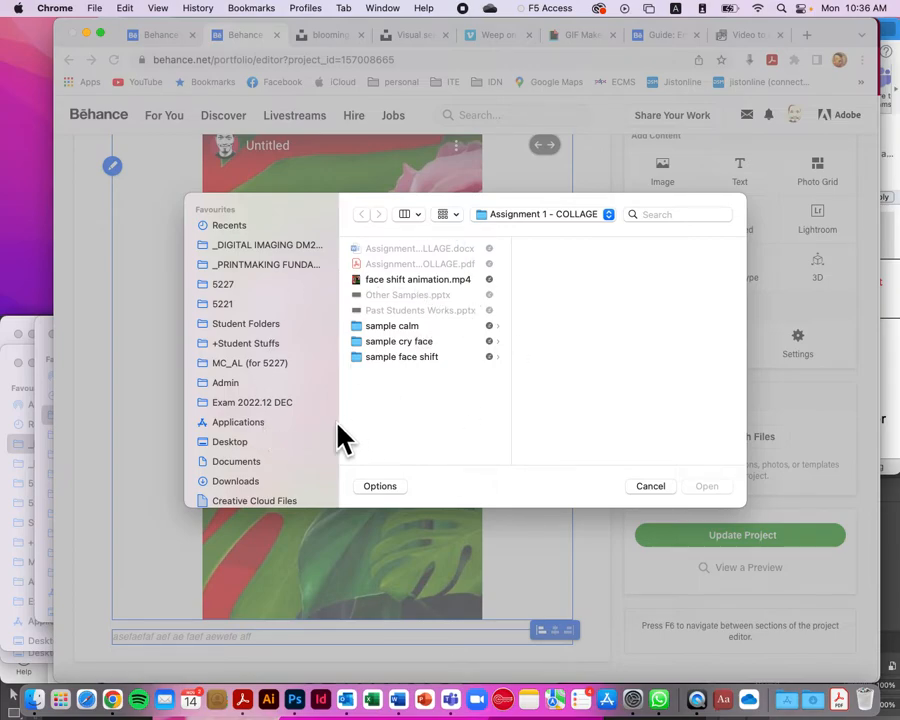
scroll(291, 444, "down", 1)
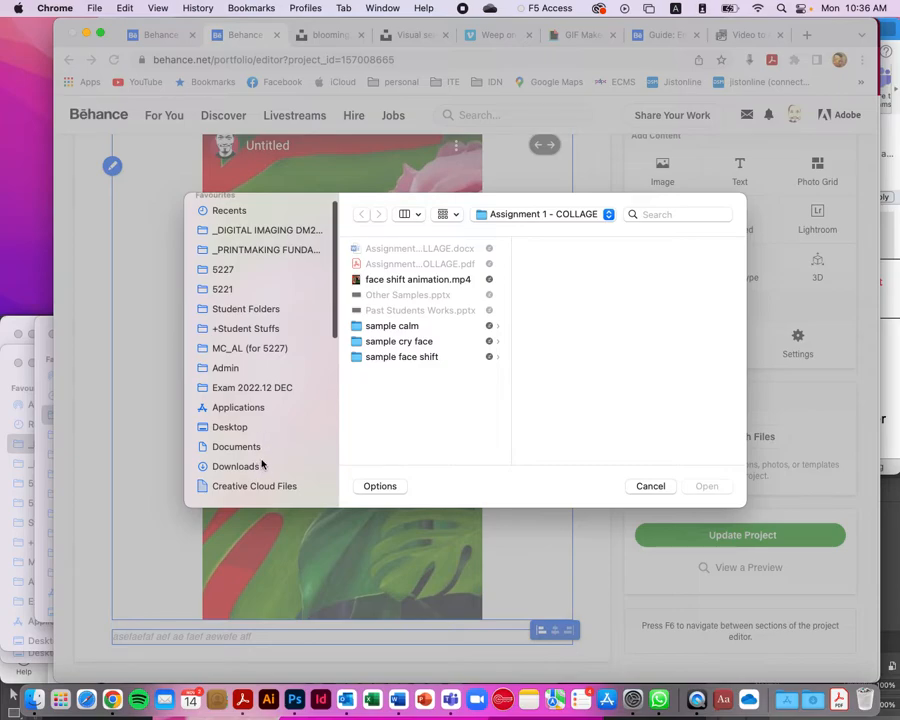
left_click(267, 467)
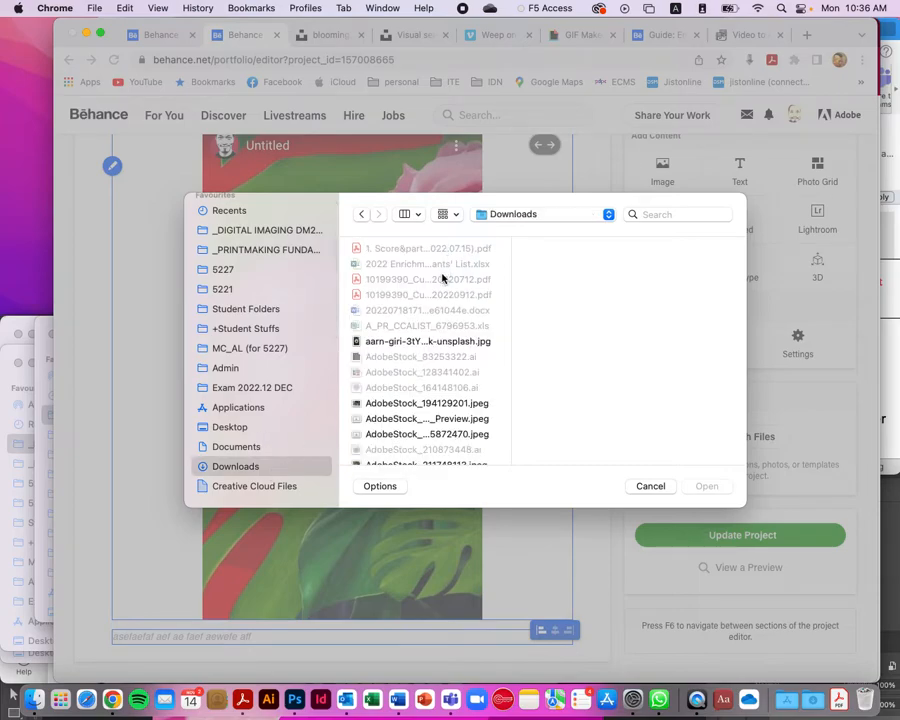
key("super+1")
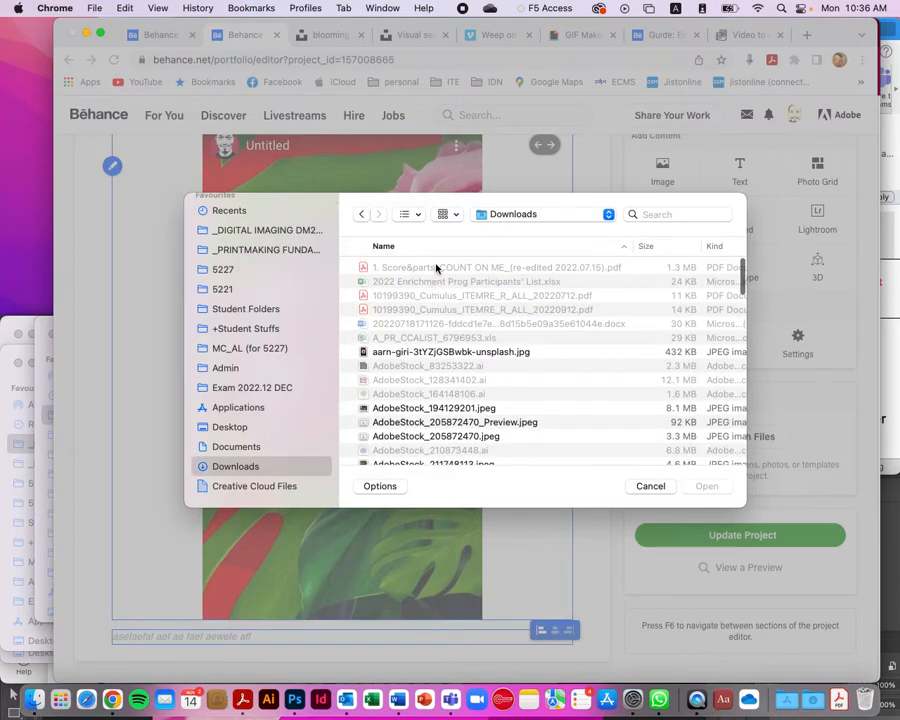
scroll(678, 262, "right", 5)
left_click(660, 250)
scroll(650, 260, "left", 5)
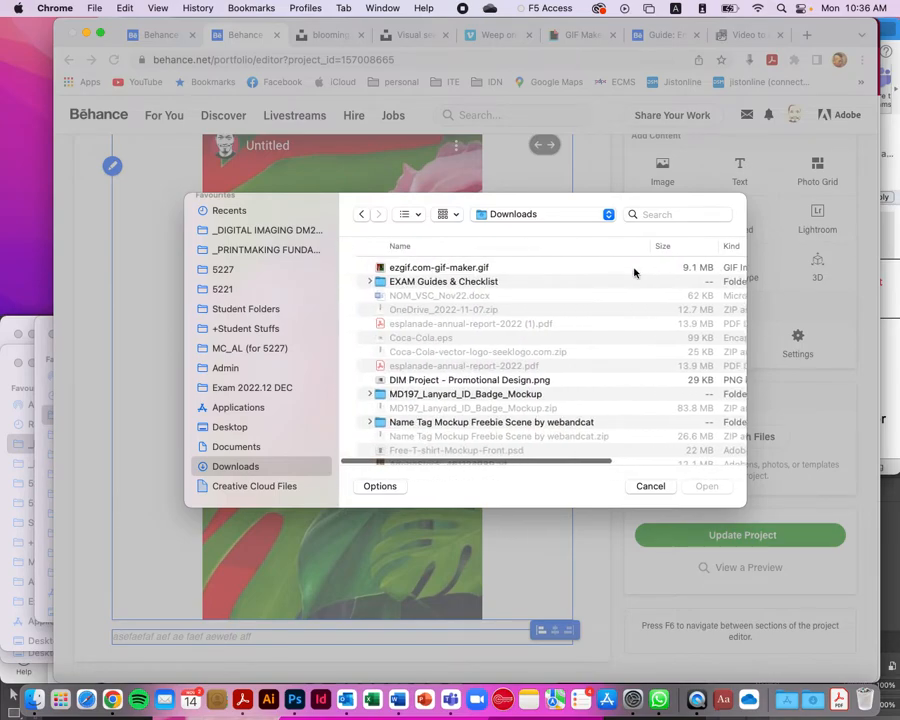
left_click(466, 270)
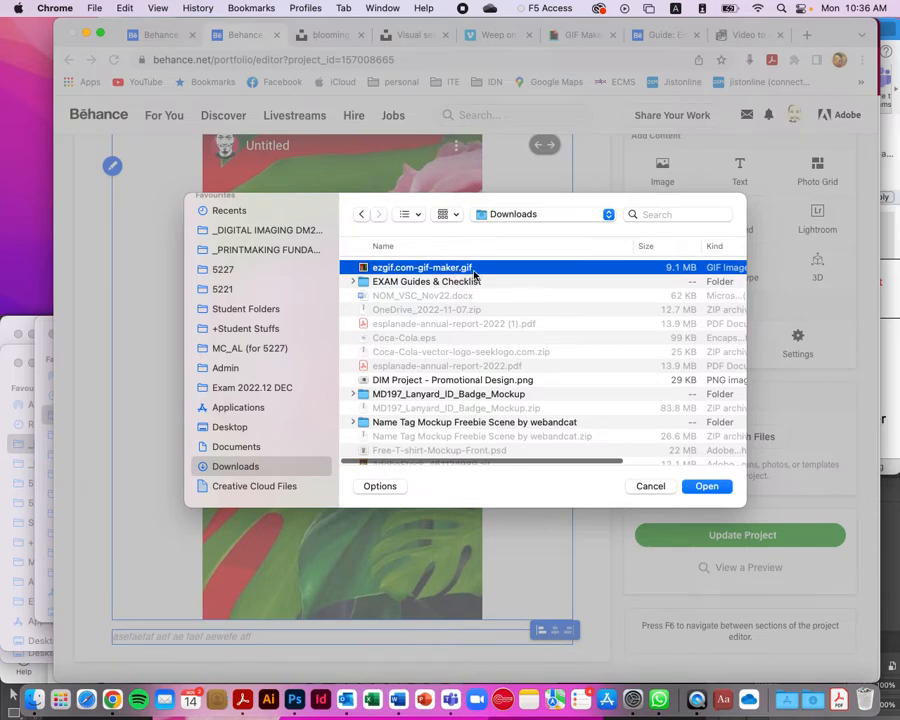
left_click(707, 487)
scroll(585, 500, "down", 5)
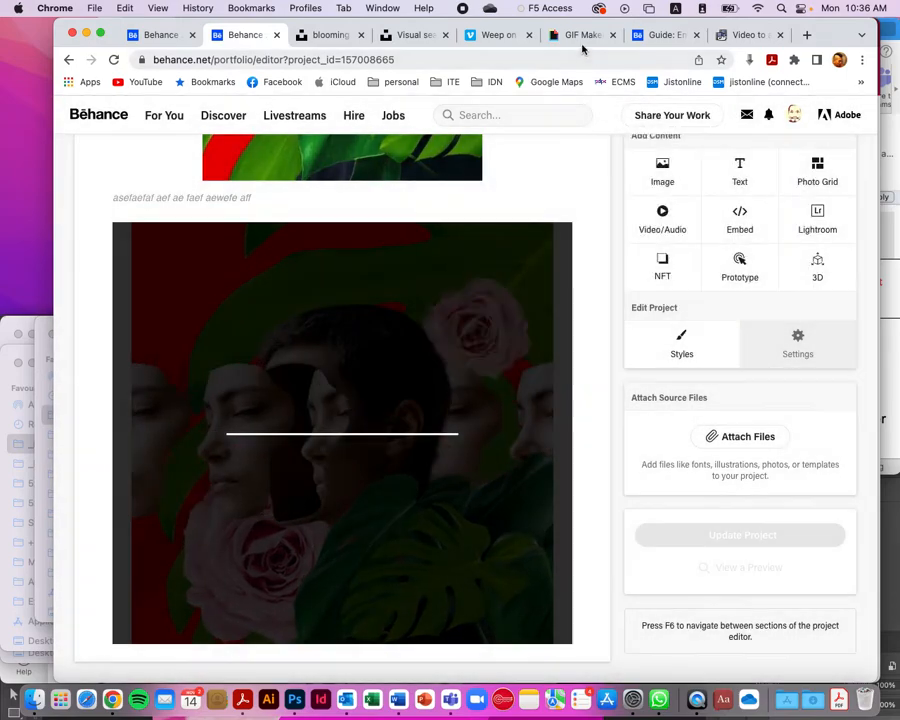
- Look over the GIPHY and Ezgif converter pages and return to the Behance project editor
left_click(581, 36)
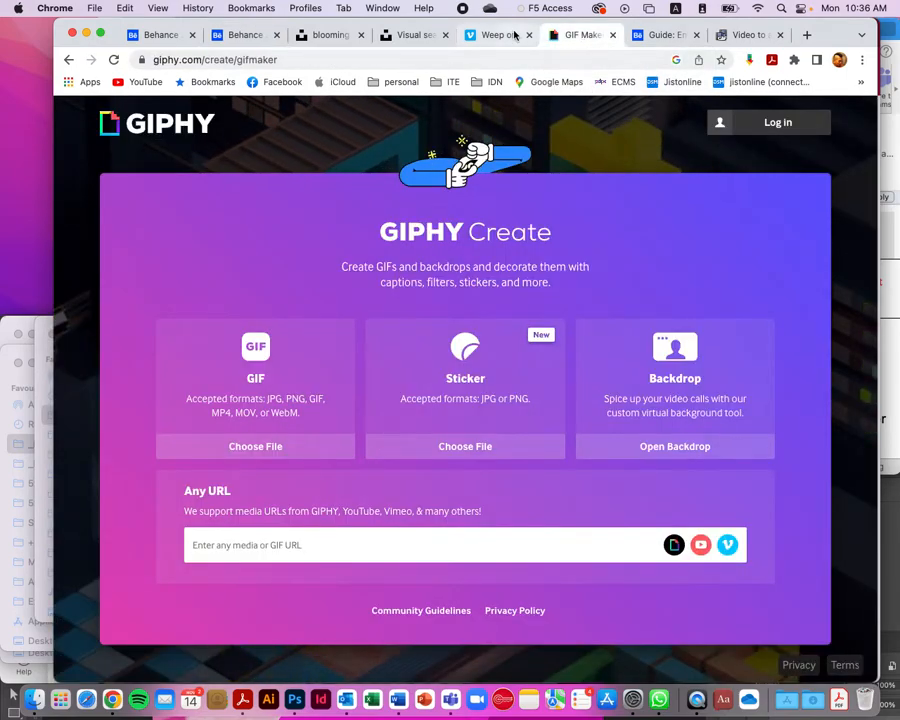
left_click(753, 36)
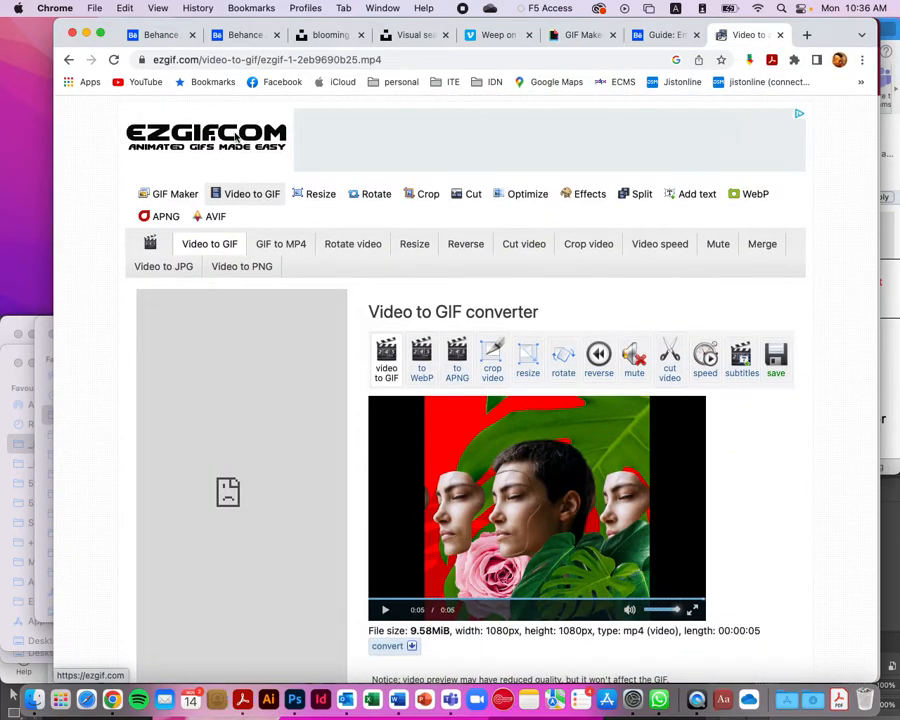
left_click(244, 36)
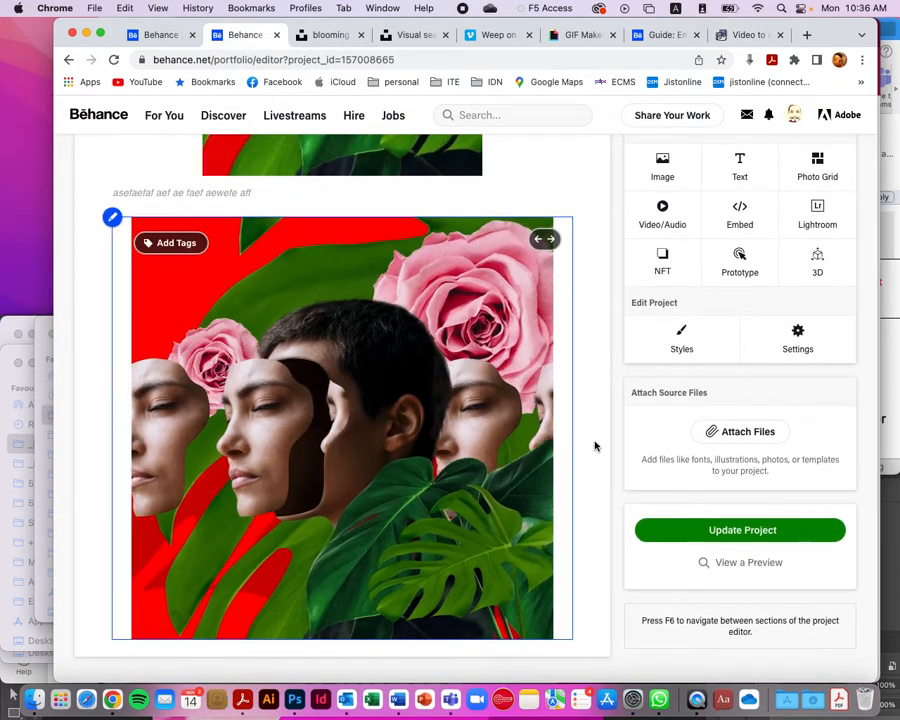
- Add the caption "faefefae ae fas f" below the inserted GIF and update the project
scroll(602, 441, "up", 1)
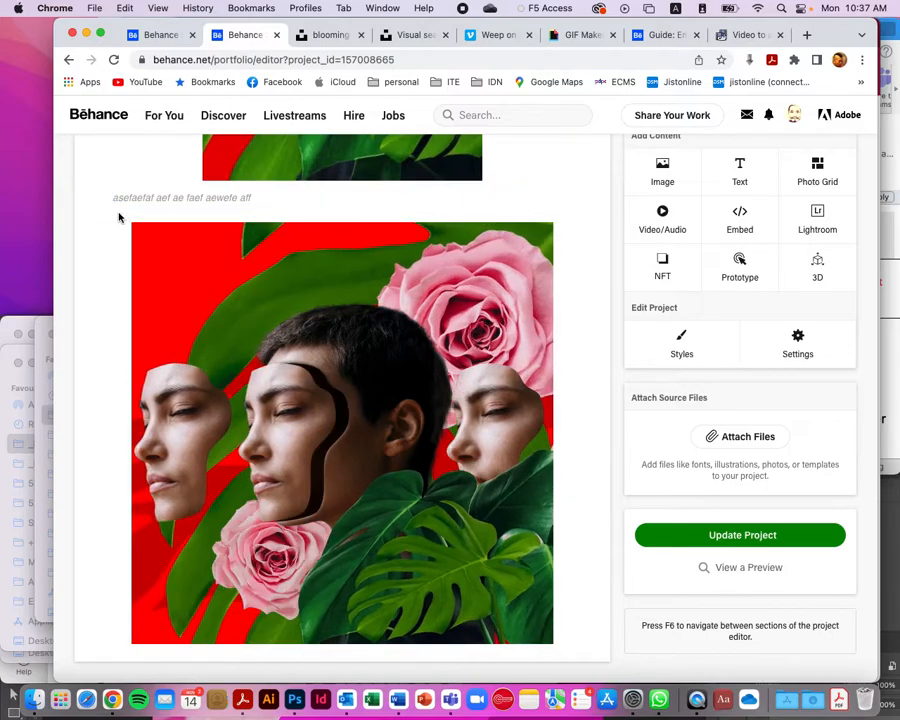
left_click(112, 222)
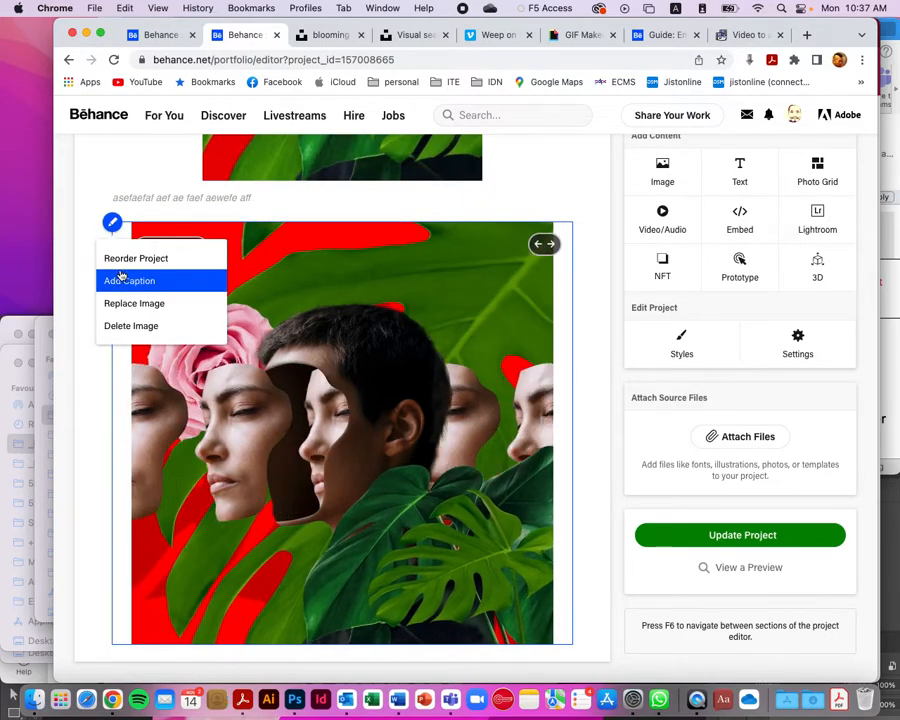
left_click(121, 279)
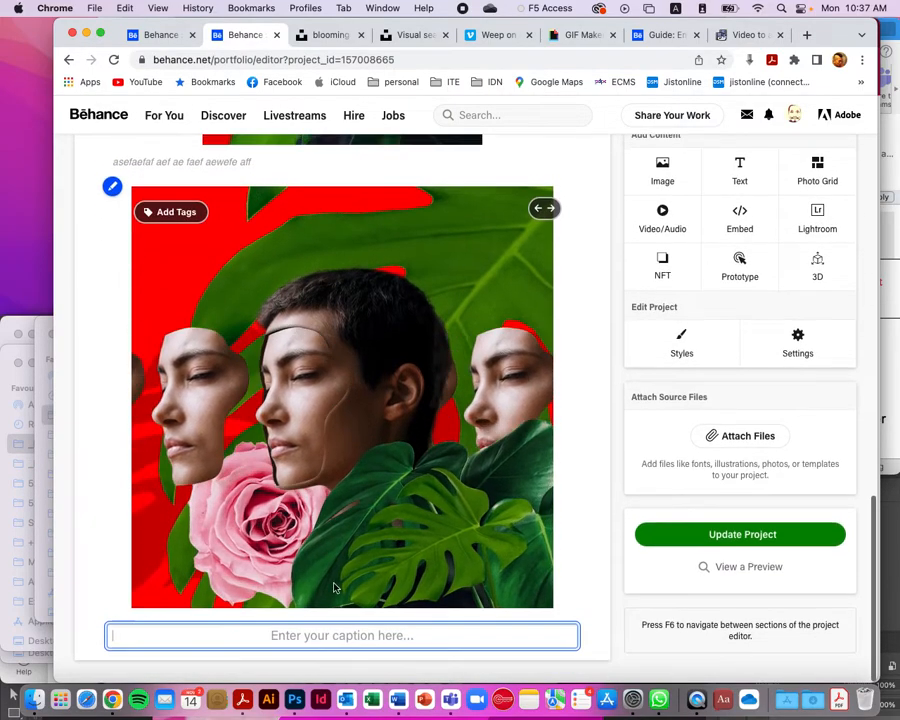
type("faefefae ae fas f")
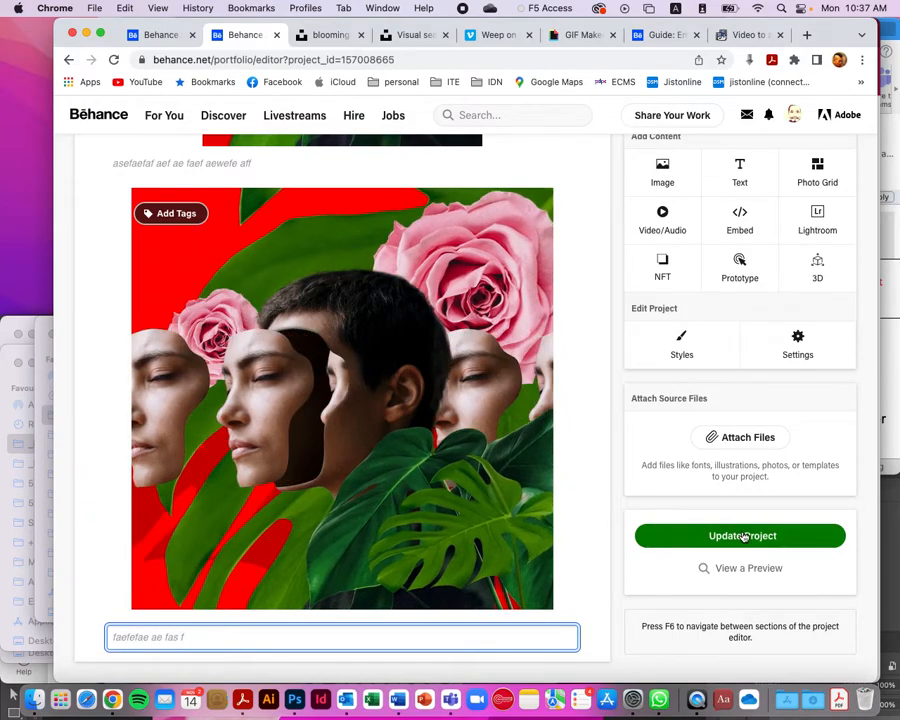
left_click(742, 536)
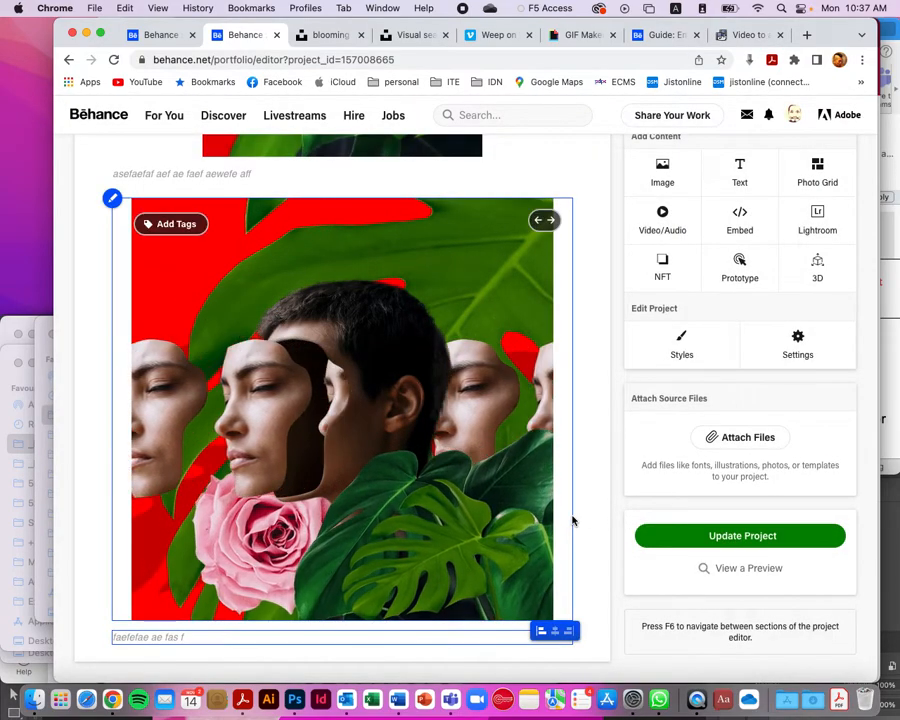
- Review the project content from the beginning, and open the profile's work section to check the untitled project and its options
scroll(589, 516, "up", 4)
scroll(627, 514, "up", 20)
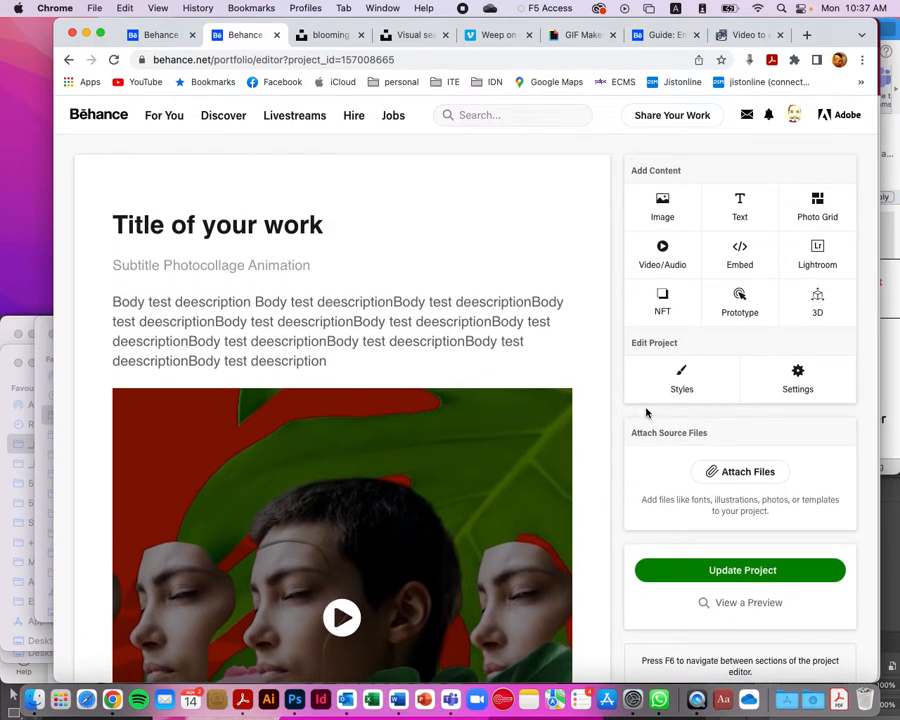
left_click(795, 115)
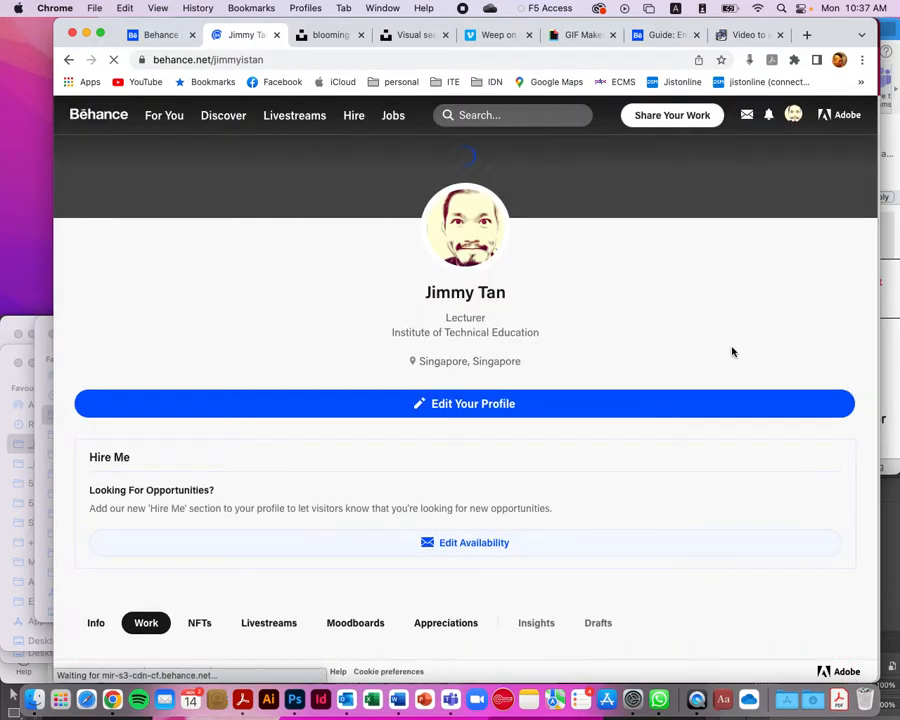
scroll(731, 352, "down", 3)
scroll(731, 352, "down", 2)
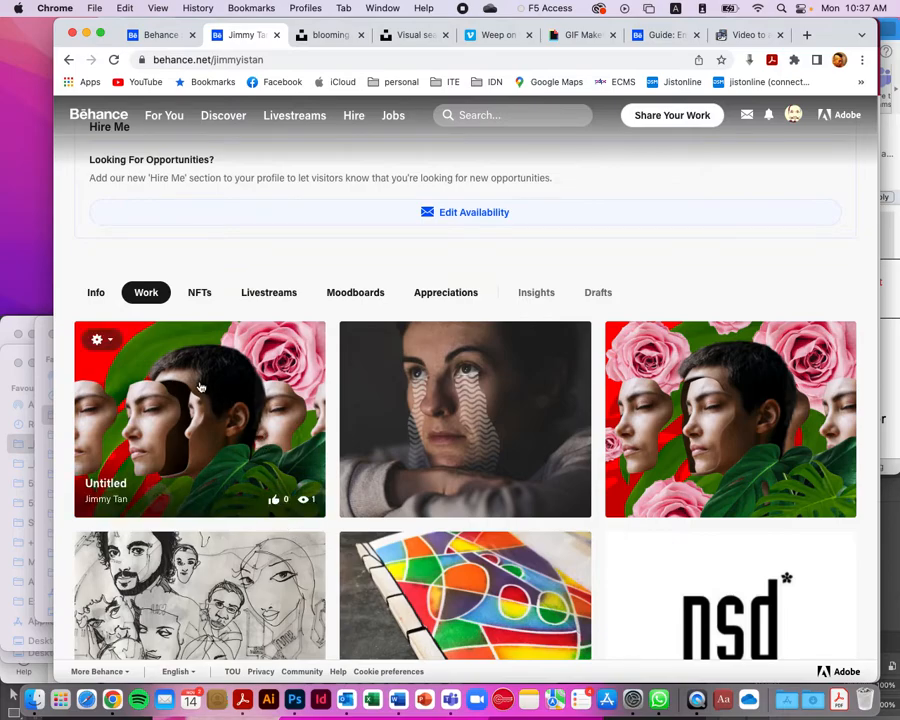
left_click(109, 342)
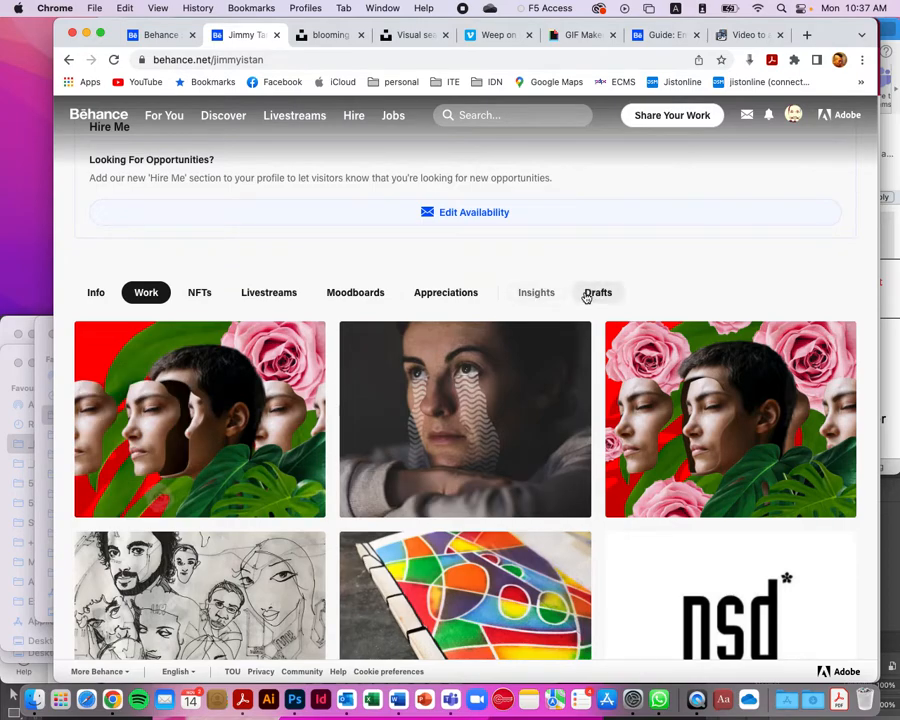
- Unpublish the untitled photocollage project, the first project in the profile's work section
left_click(97, 340)
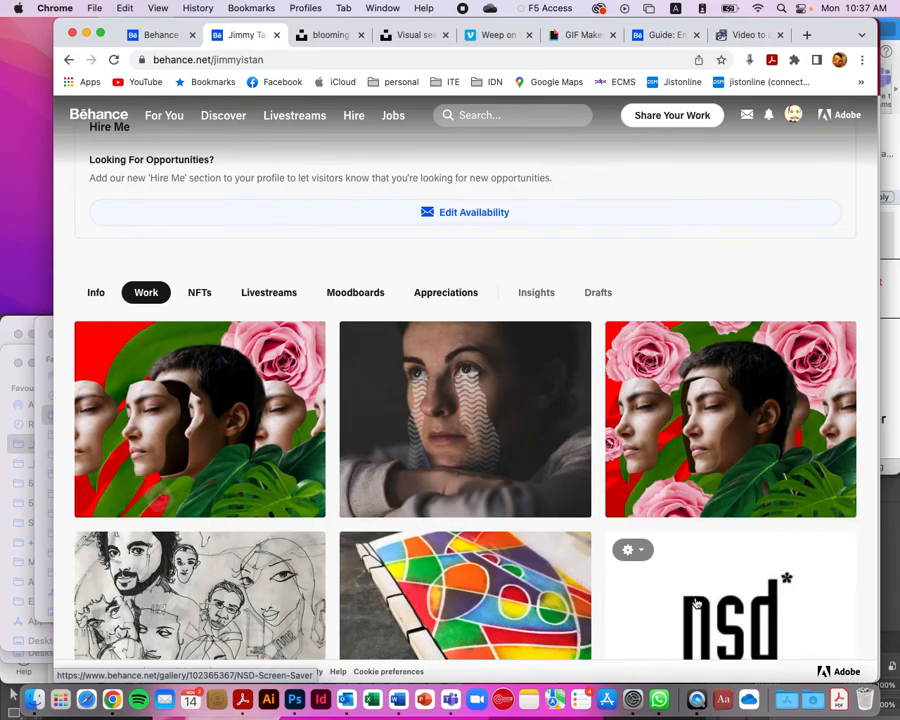
scroll(688, 576, "down", 4)
scroll(220, 400, "up", 5)
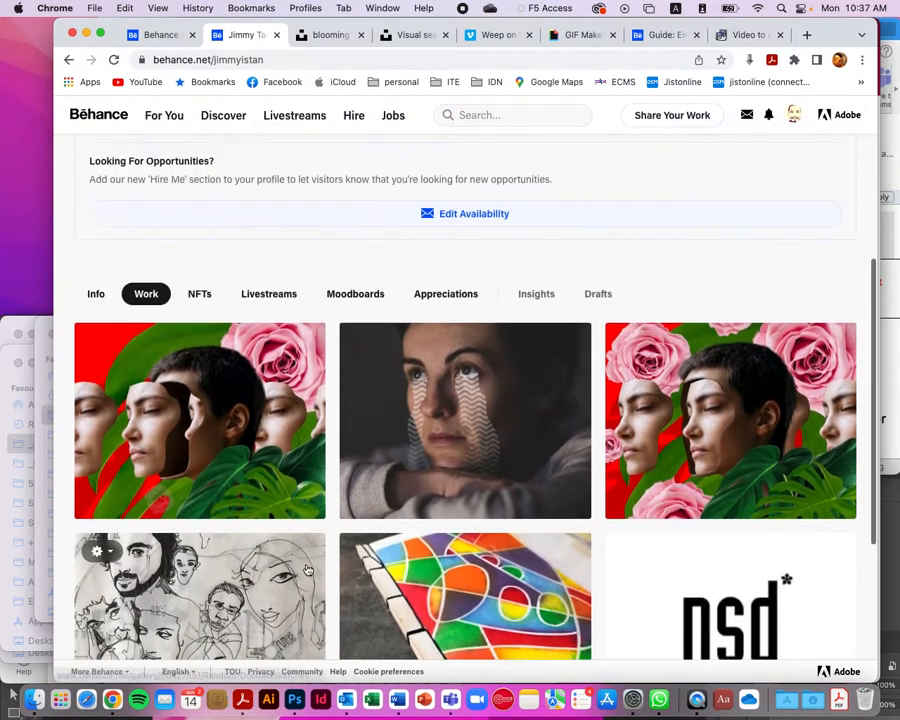
mouse_move(100, 393)
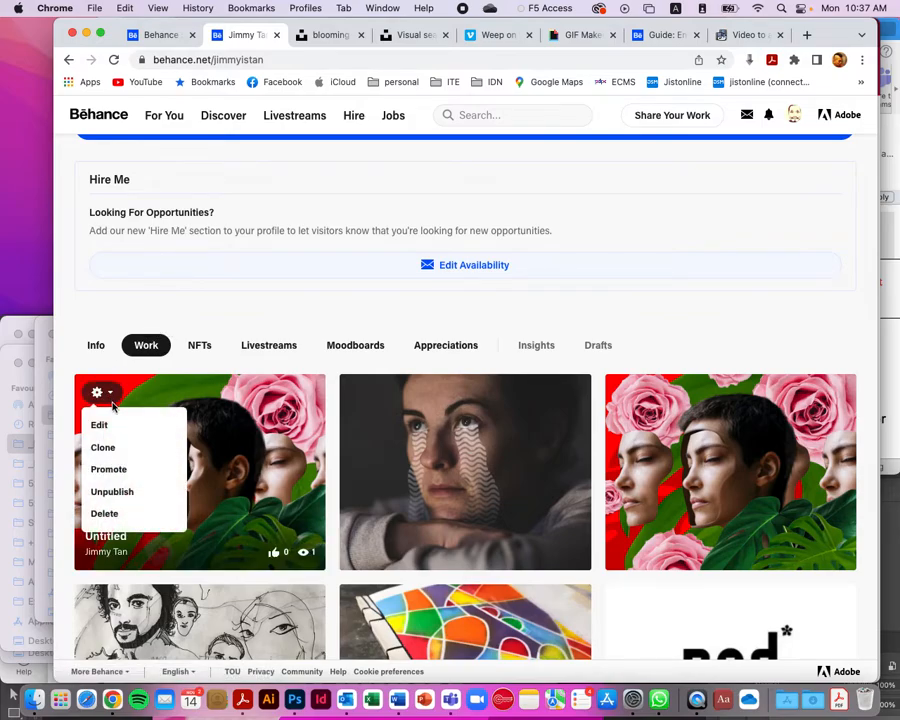
left_click(110, 492)
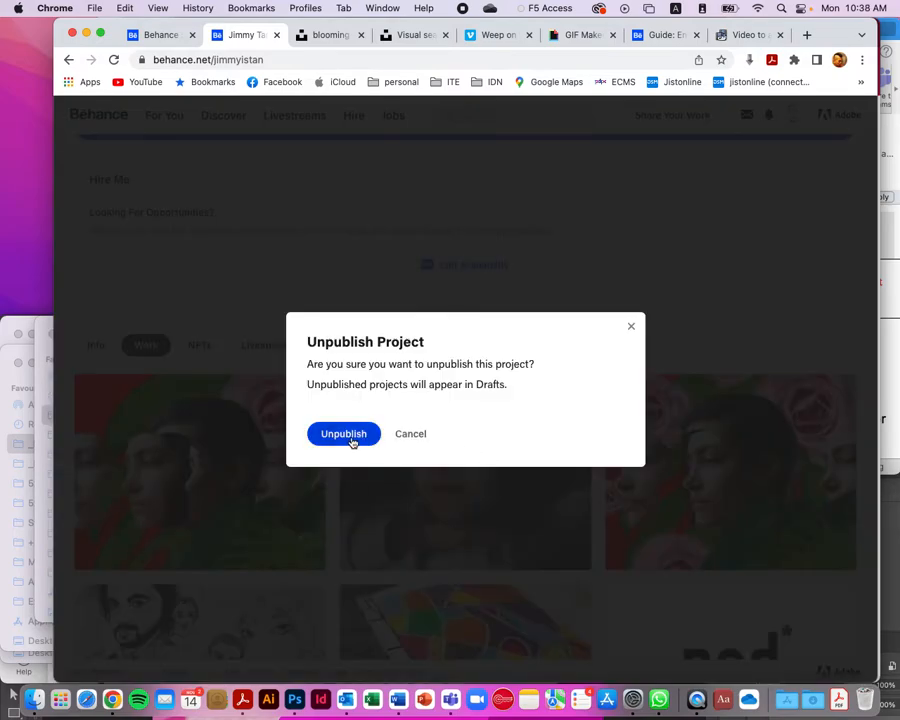
left_click(352, 438)
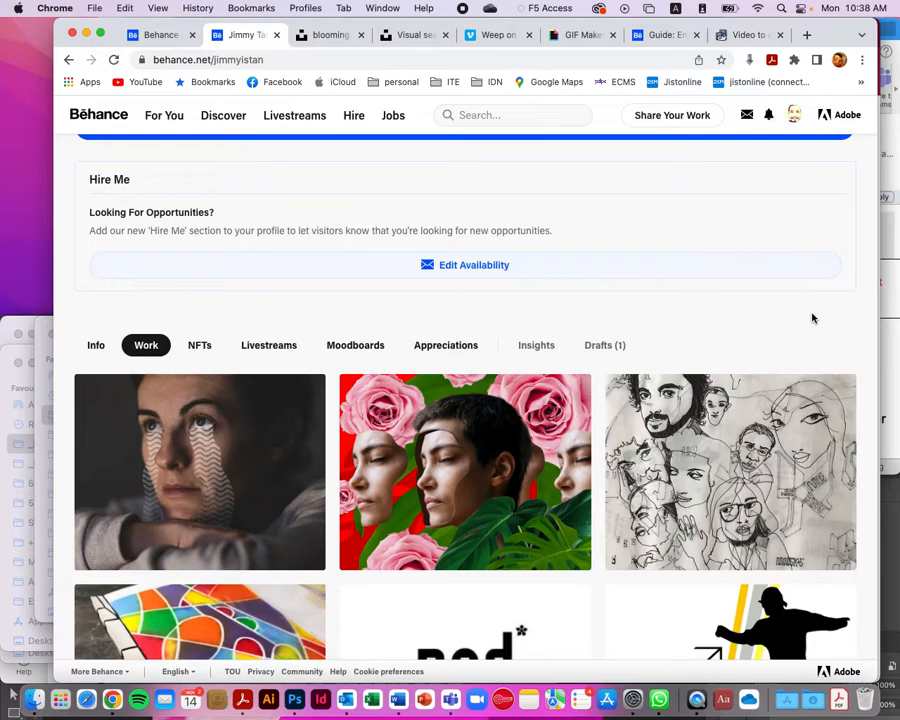
- Look through the published projects in the work section and open the profile's drafts
scroll(811, 337, "down", 5)
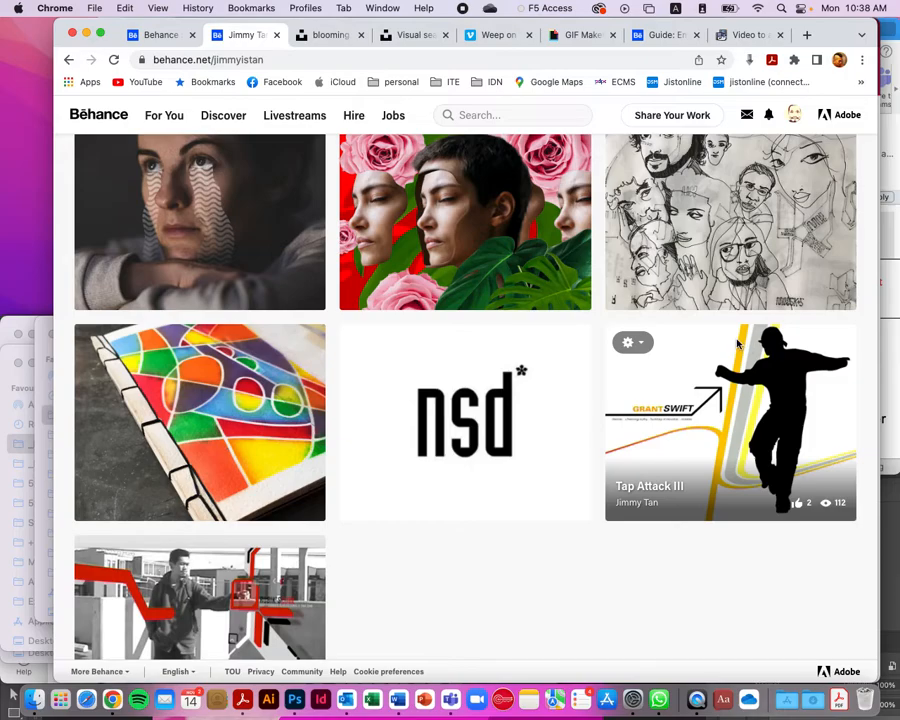
scroll(737, 344, "up", 15)
scroll(700, 370, "down", 3)
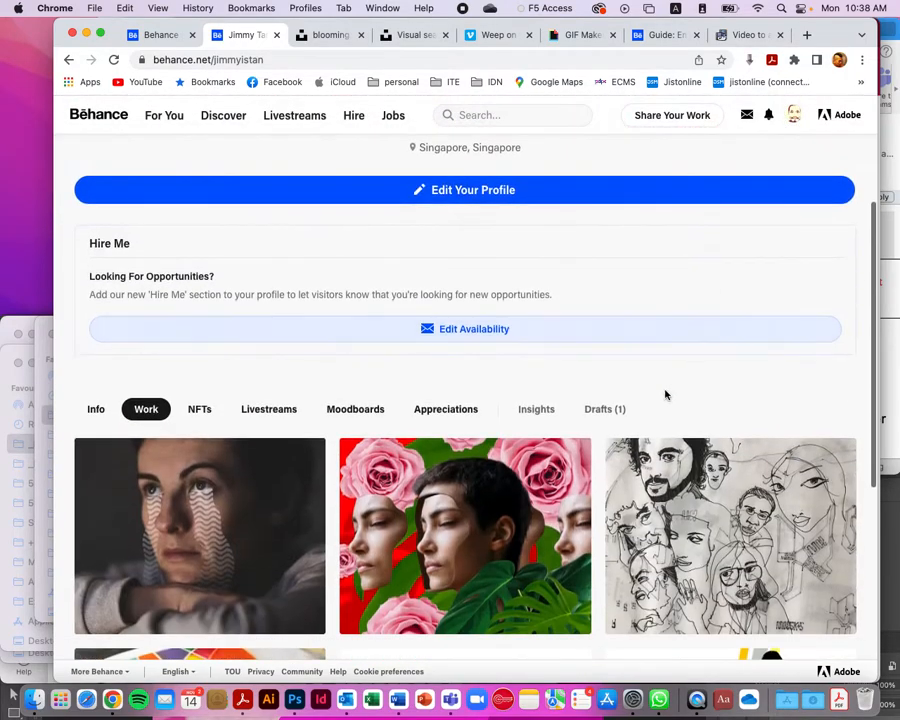
left_click(603, 410)
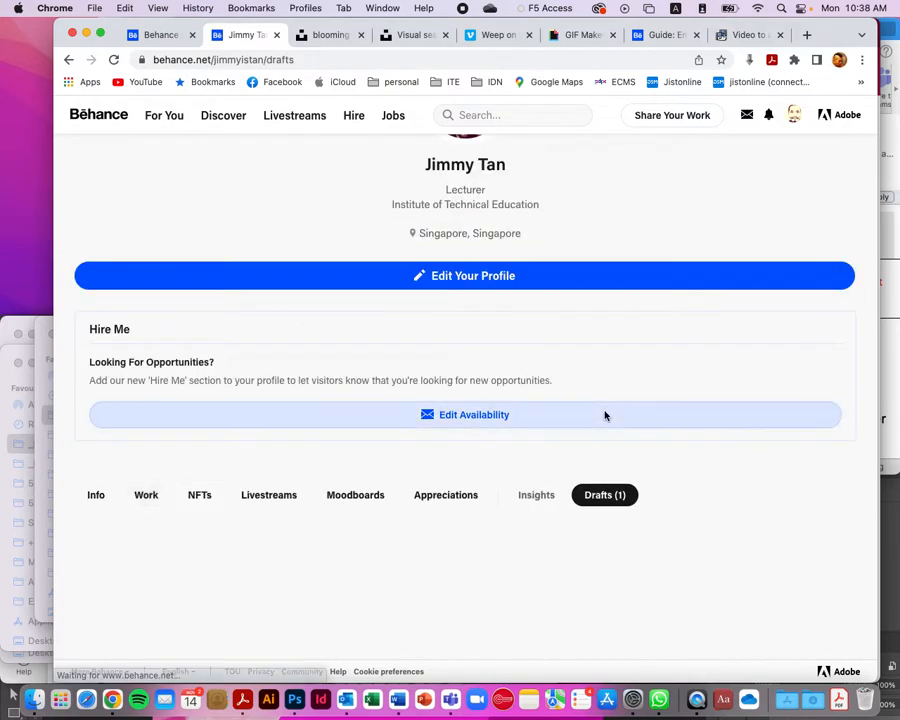
scroll(725, 428, "down", 1)
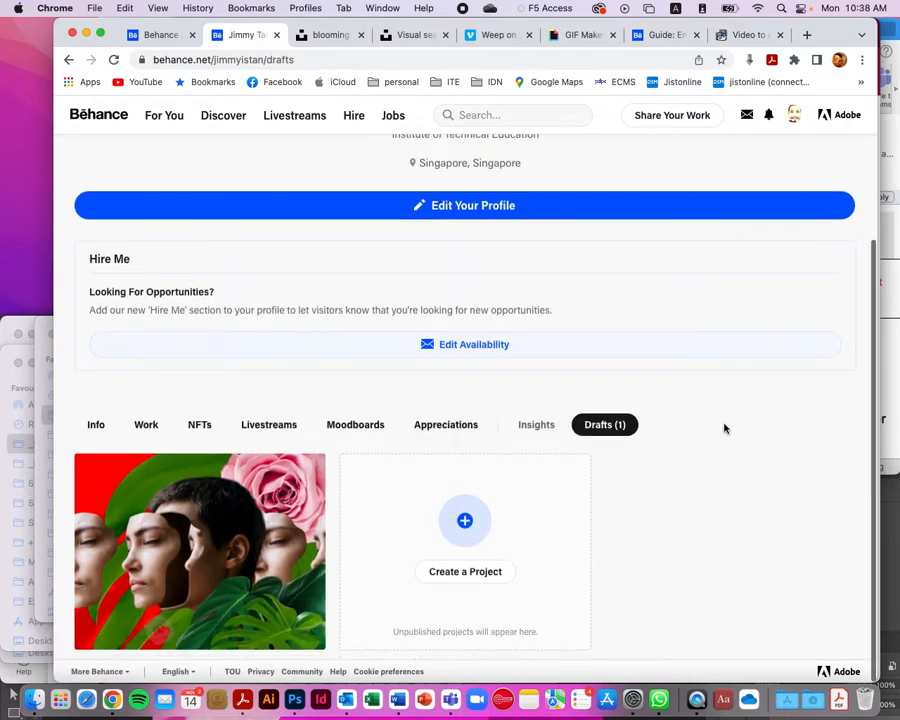
- Open the untitled draft in the project editor and update the project to publish it again
mouse_move(153, 517)
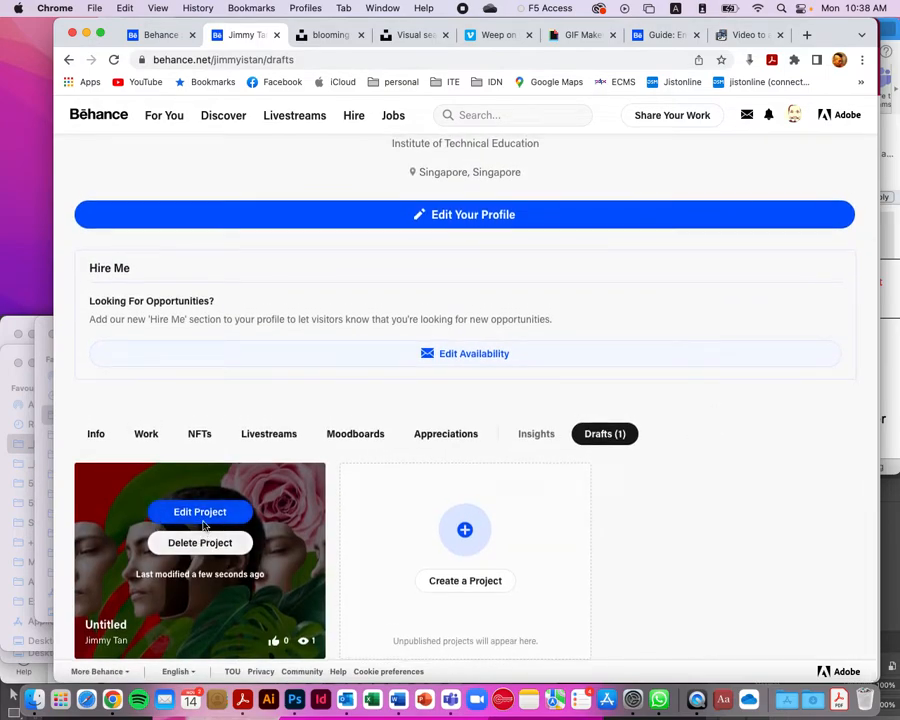
left_click(204, 513)
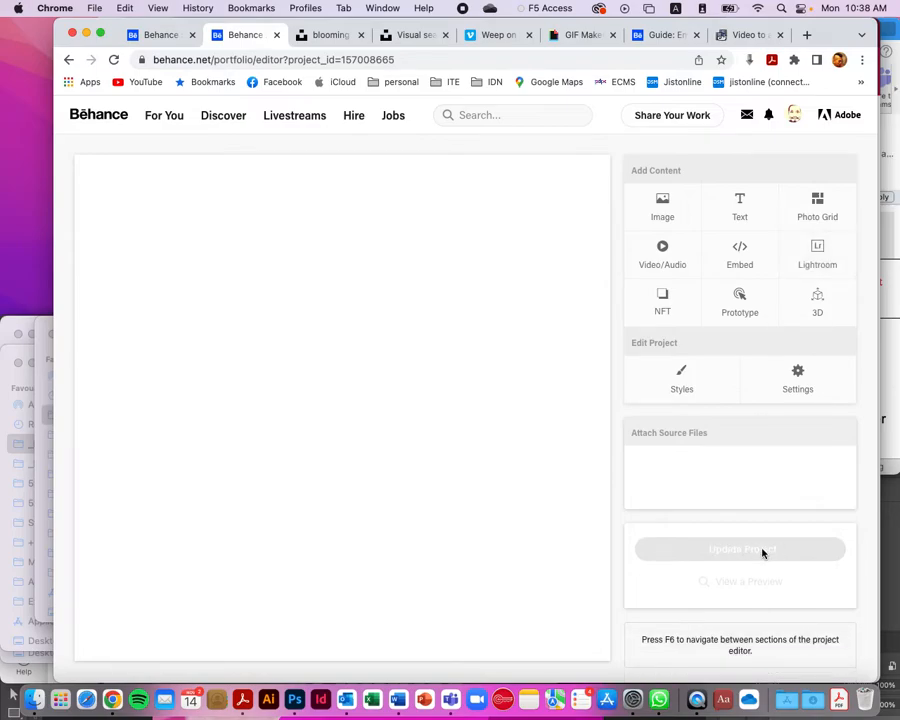
left_click(757, 572)
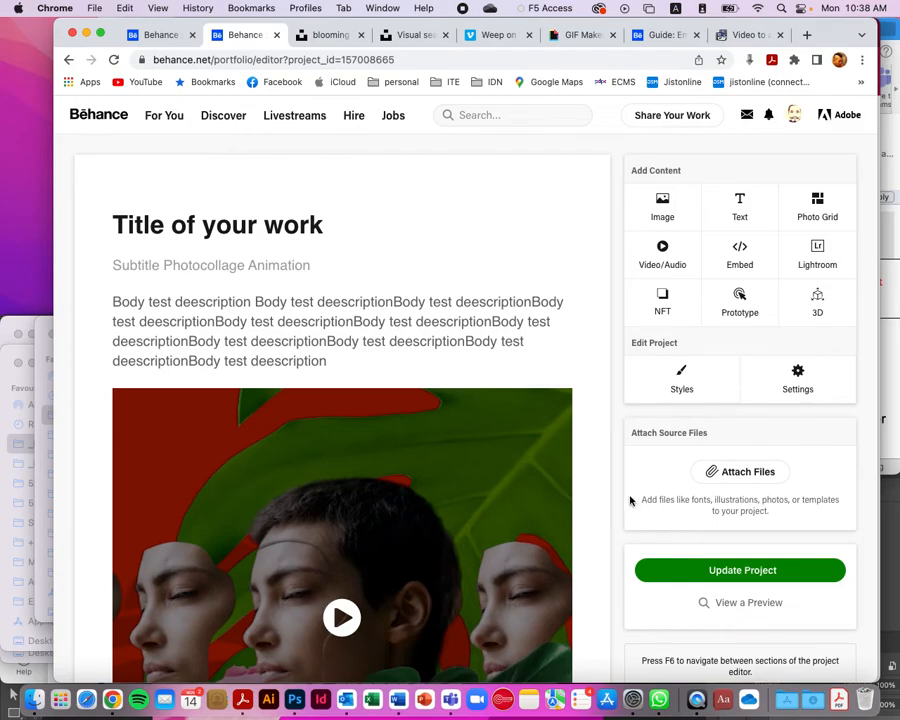
left_click(741, 572)
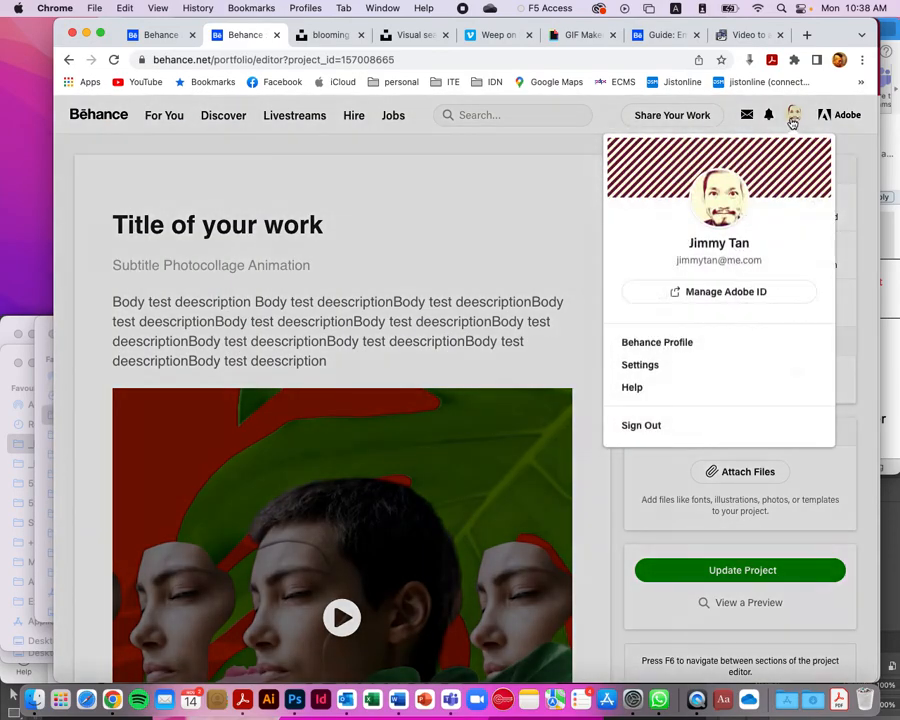
- Return to the Behance profile and check the work section for the republished untitled project
left_click(792, 122)
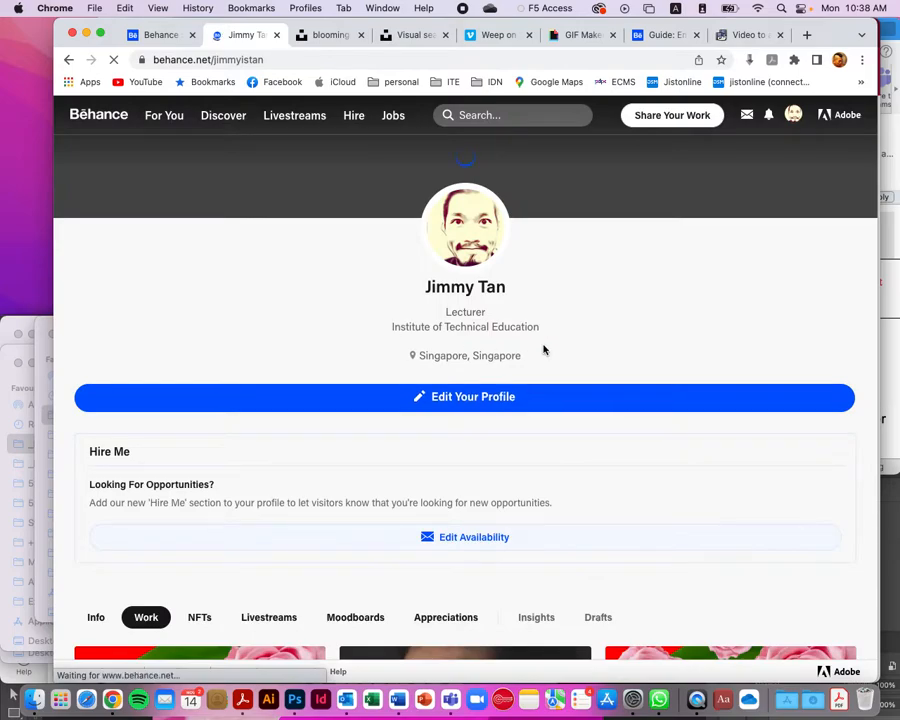
scroll(565, 351, "down", 4)
scroll(575, 352, "up", 2)
scroll(268, 614, "down", 4)
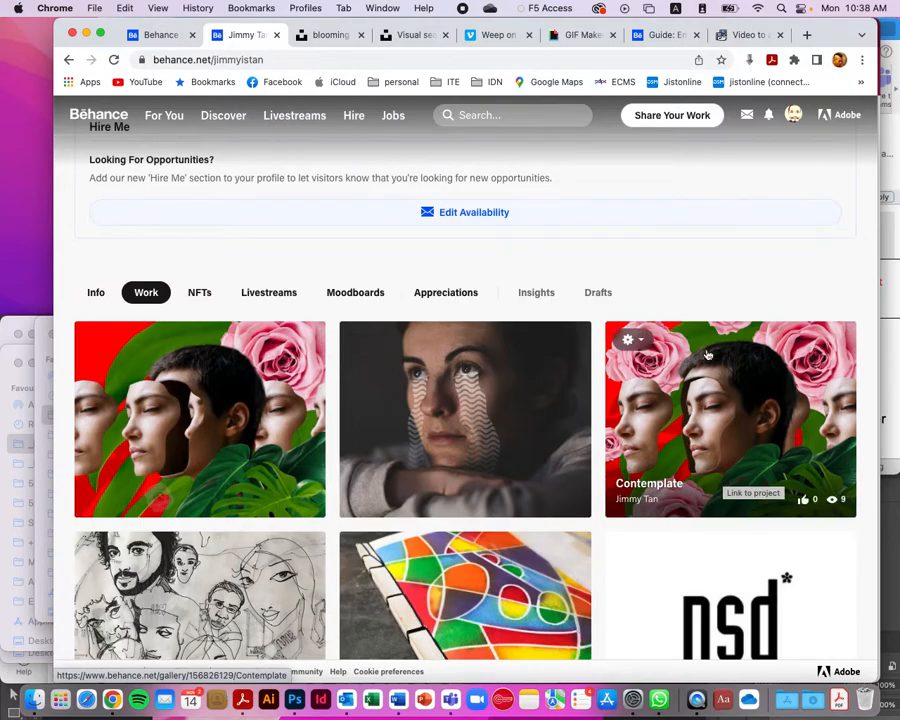
scroll(731, 309, "up", 3)
- Reopen the Behance profile, widen the browser window and find the teams list in the profile information
mouse_move(803, 113)
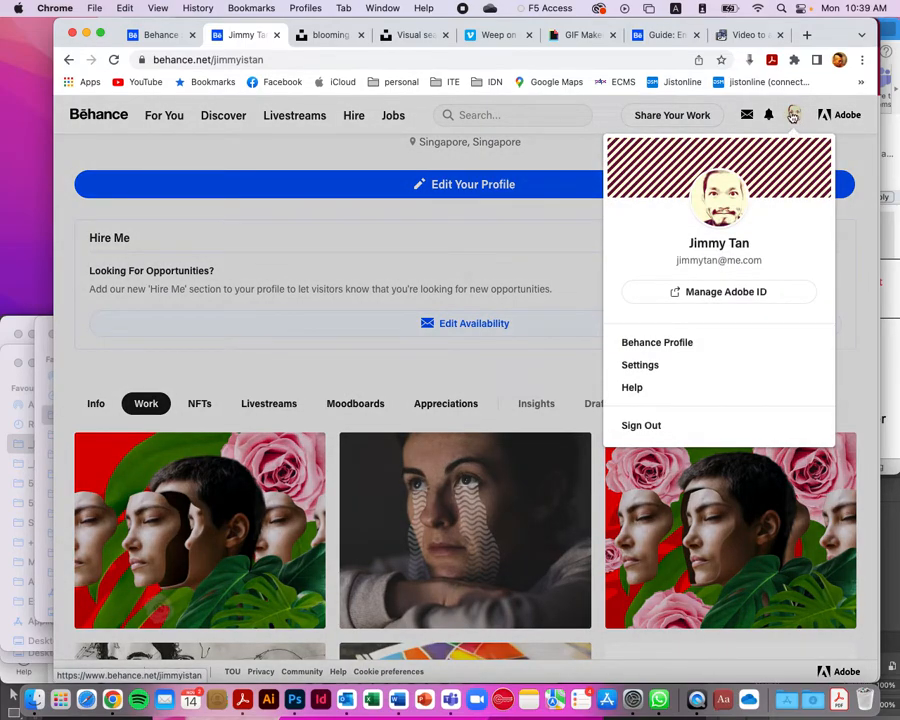
left_click(794, 117)
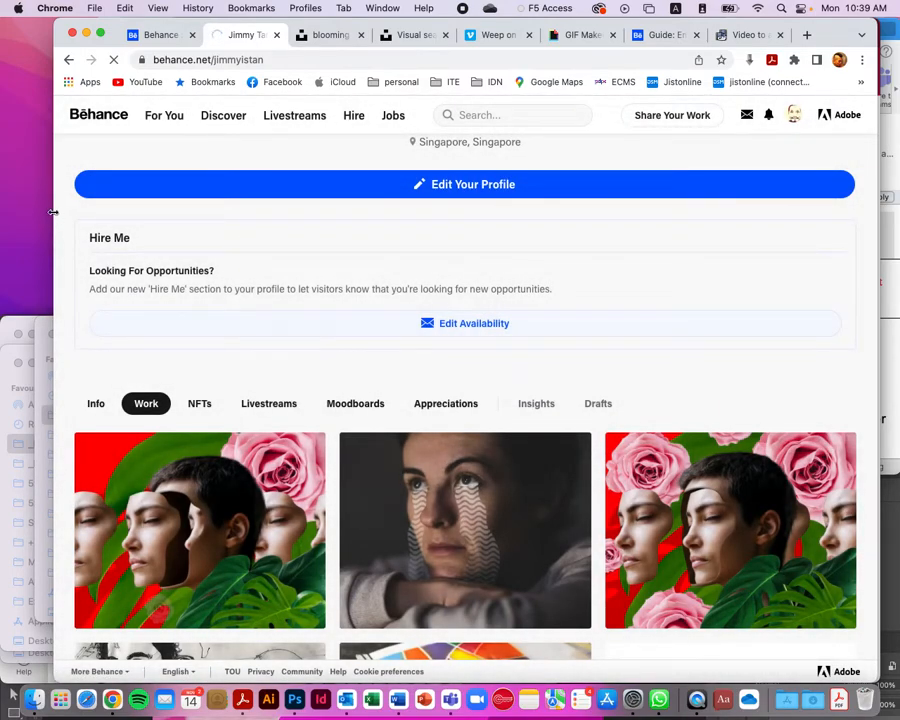
left_click_drag(53, 212, 6, 206)
scroll(251, 247, "down", 3)
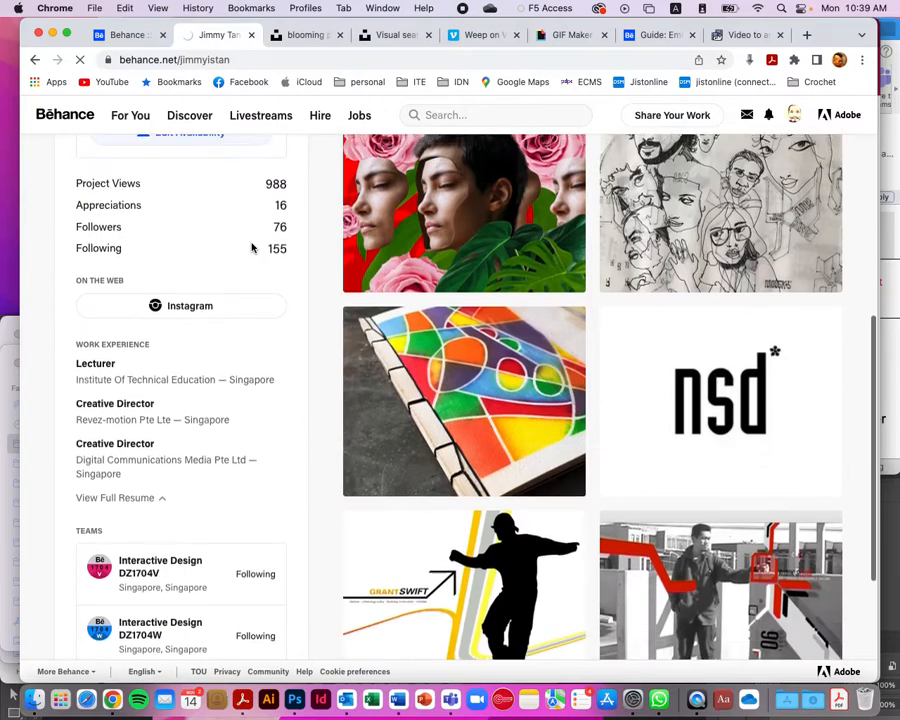
scroll(251, 380, "down", 2)
scroll(249, 382, "down", 5)
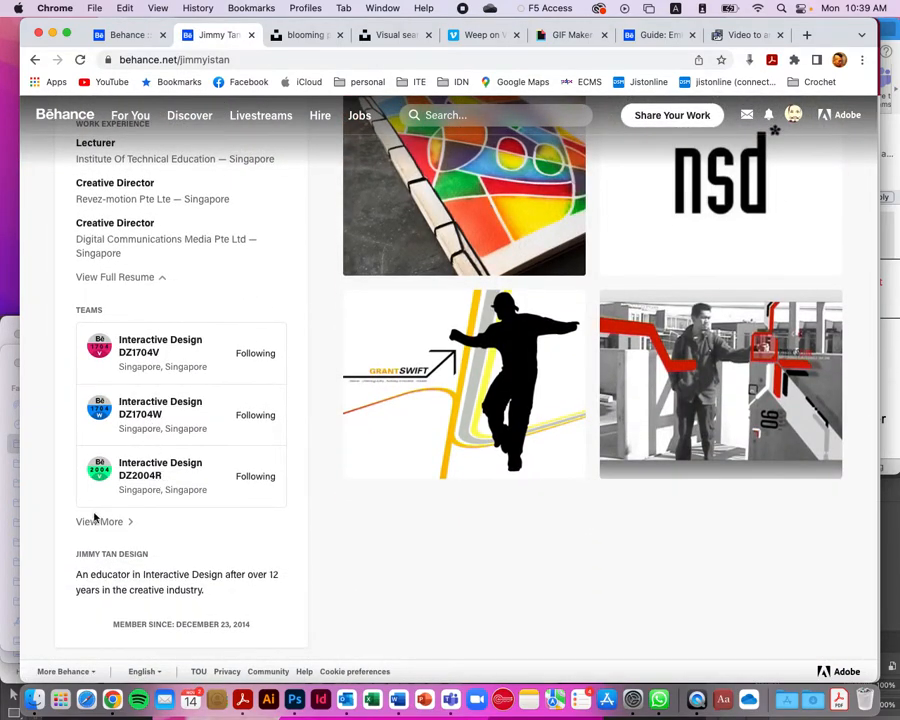
- Open the Visual Communication DX2201B team from the expanded teams list and browse its team members
left_click(100, 522)
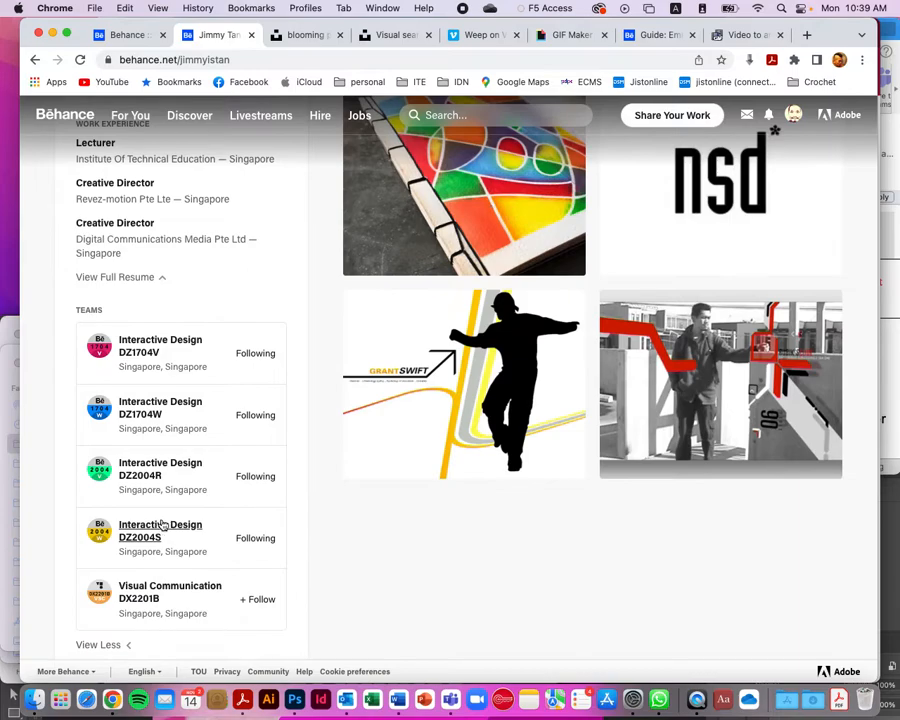
left_click(166, 594)
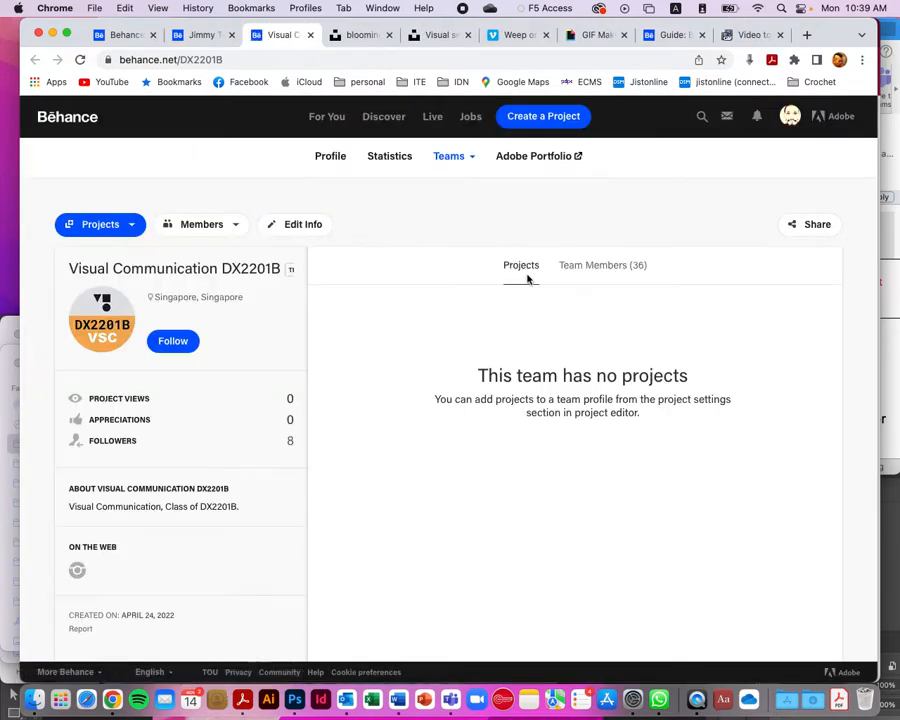
left_click(605, 266)
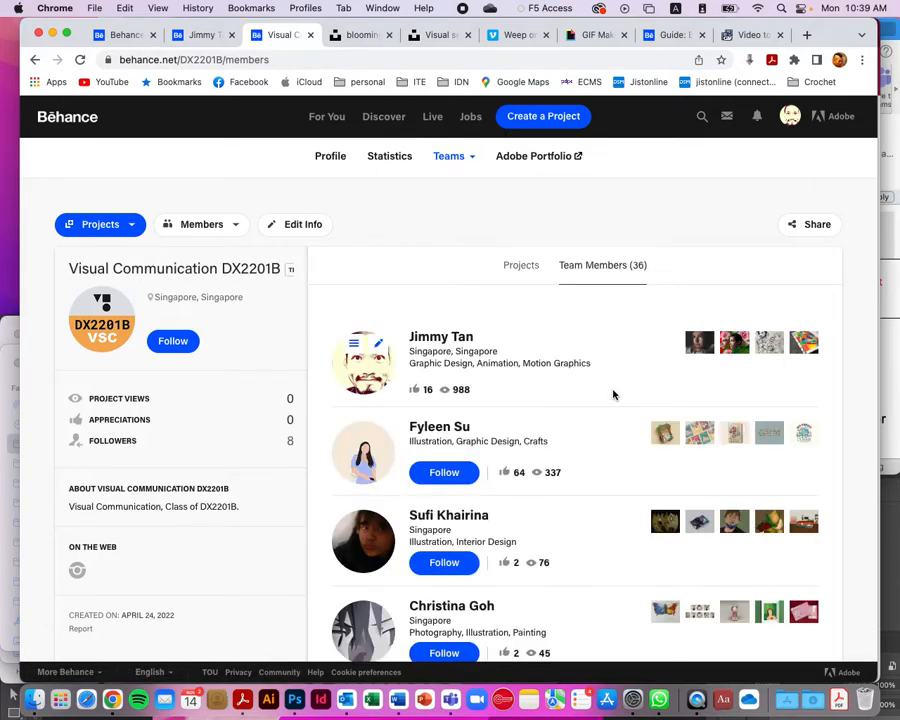
scroll(613, 394, "down", 2)
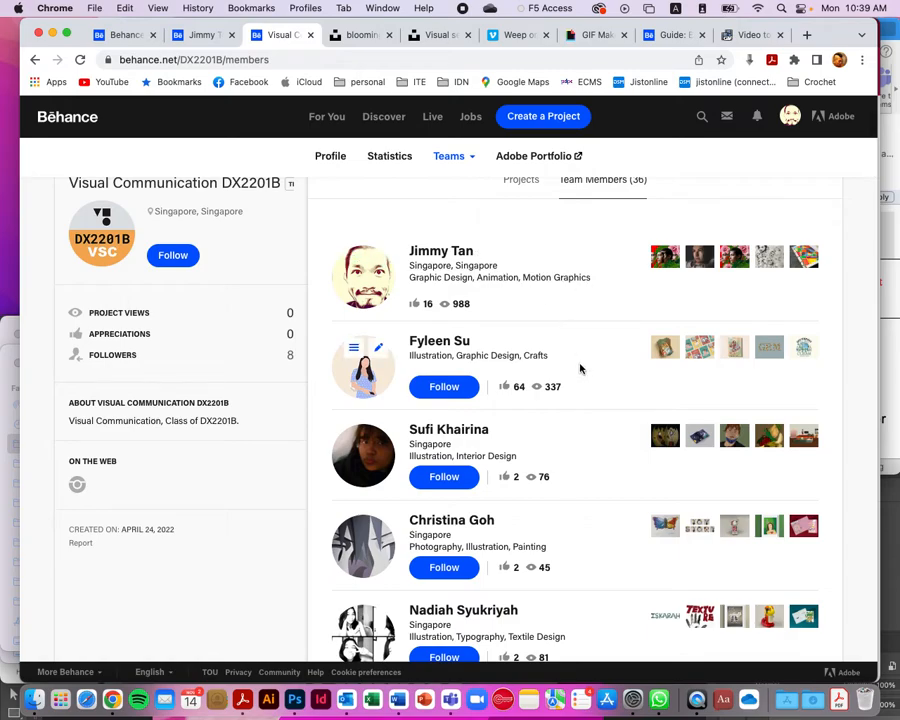
scroll(581, 378, "down", 2)
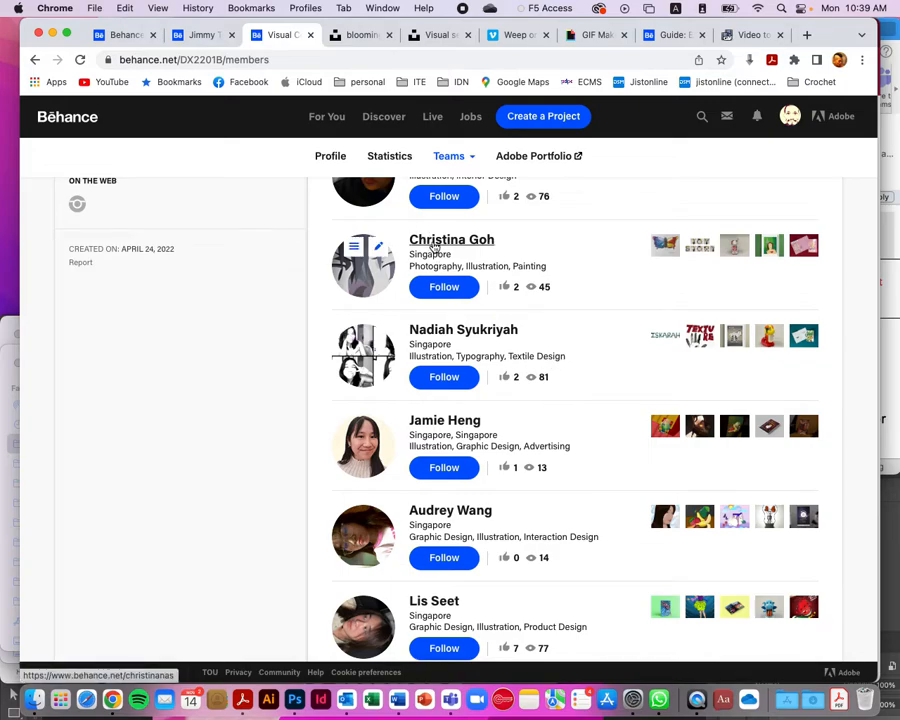
scroll(562, 295, "up", 5)
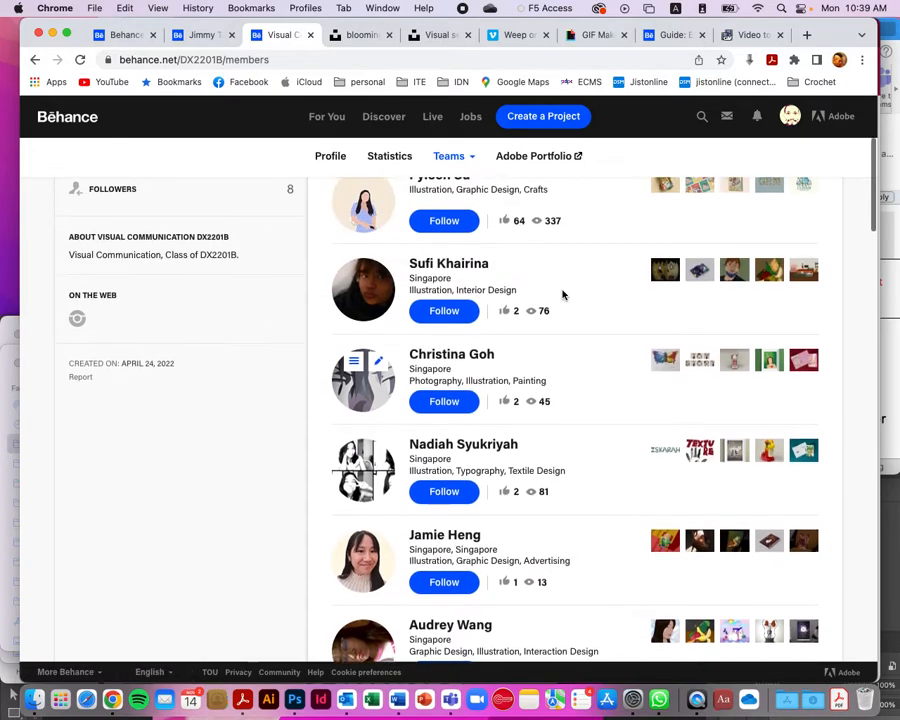
- Open the profile of the team member listed under Illustration, Graphic Design and Crafts, and browse all the projects
left_click(447, 295)
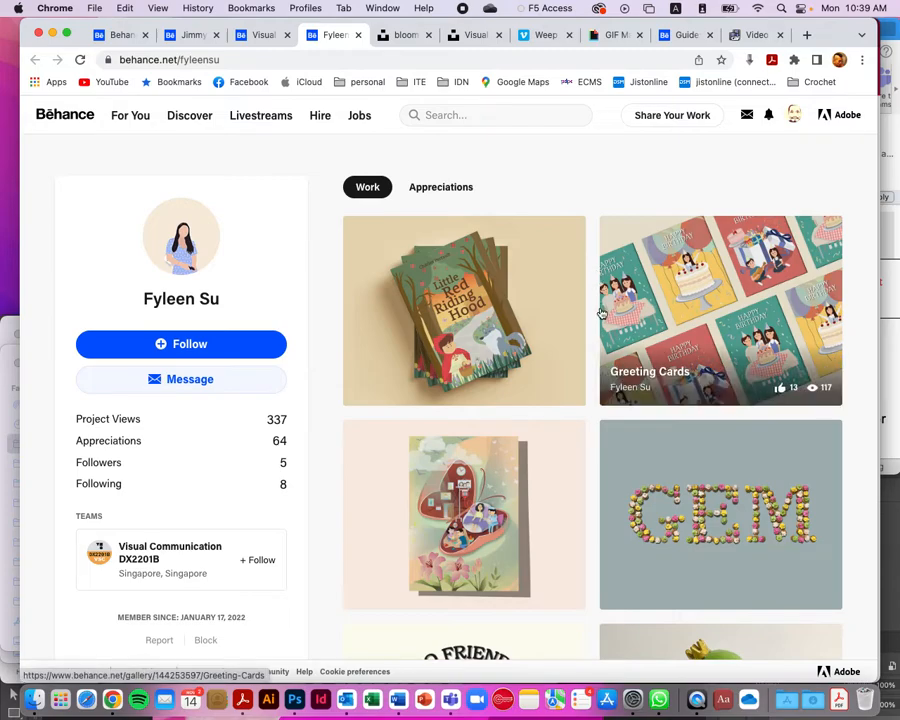
scroll(598, 310, "down", 4)
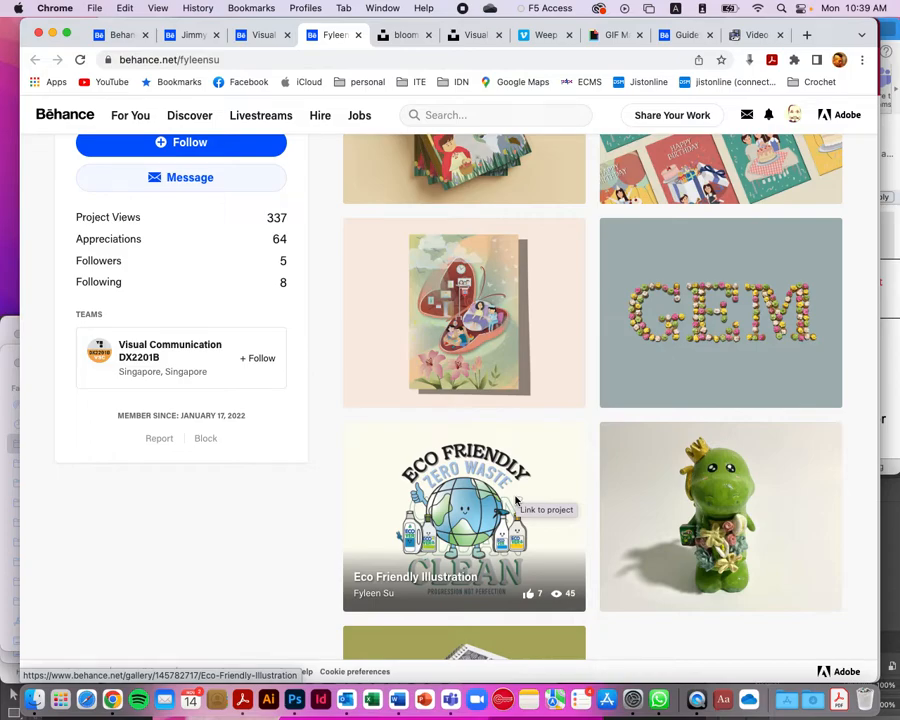
scroll(515, 500, "down", 5)
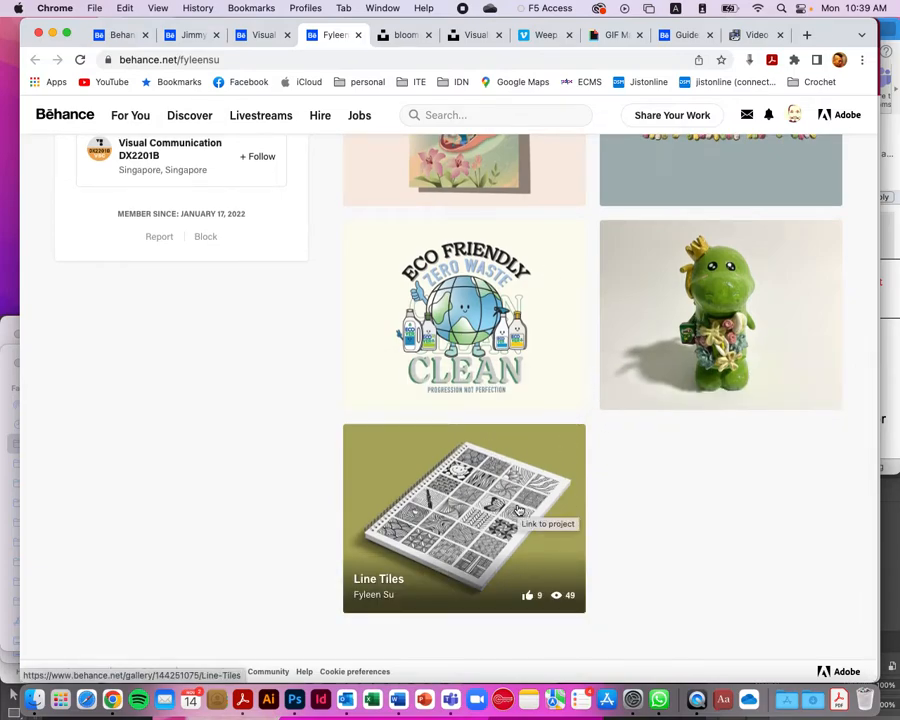
scroll(667, 518, "up", 2)
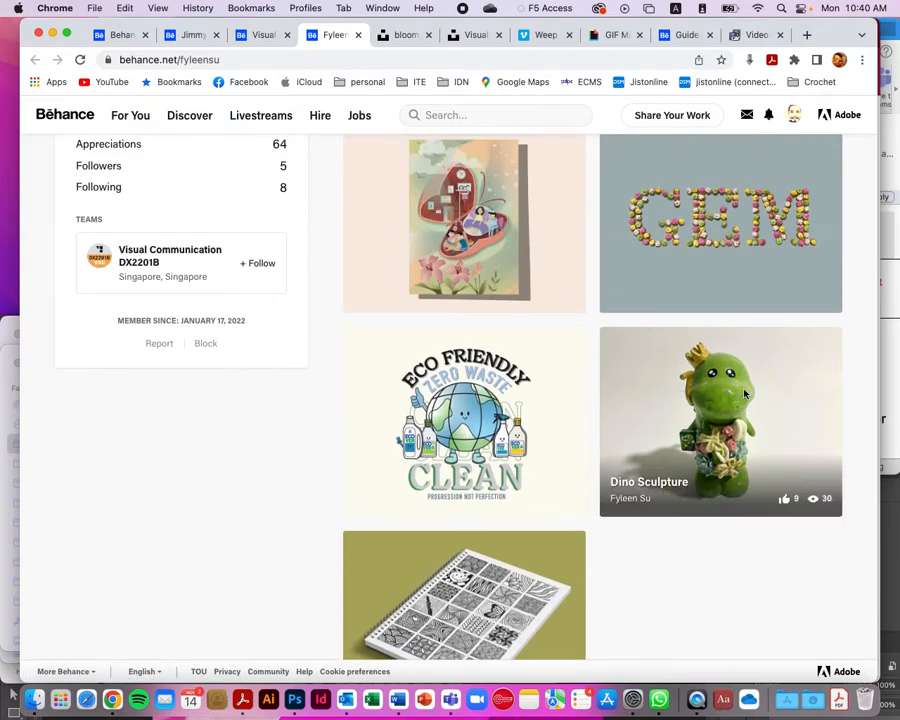
scroll(744, 393, "up", 2)
scroll(673, 347, "up", 2)
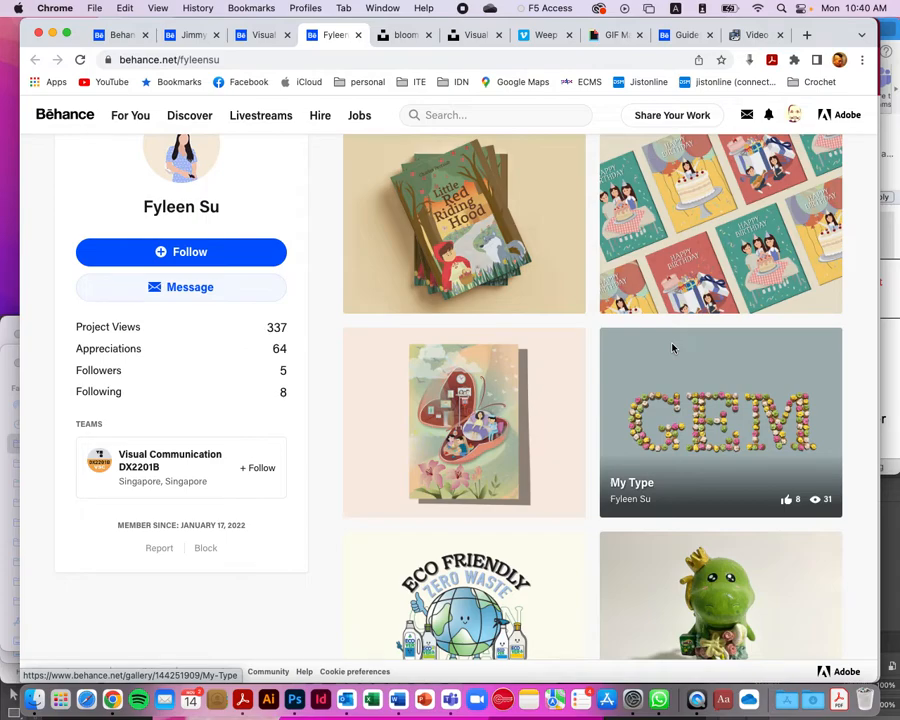
scroll(672, 347, "up", 2)
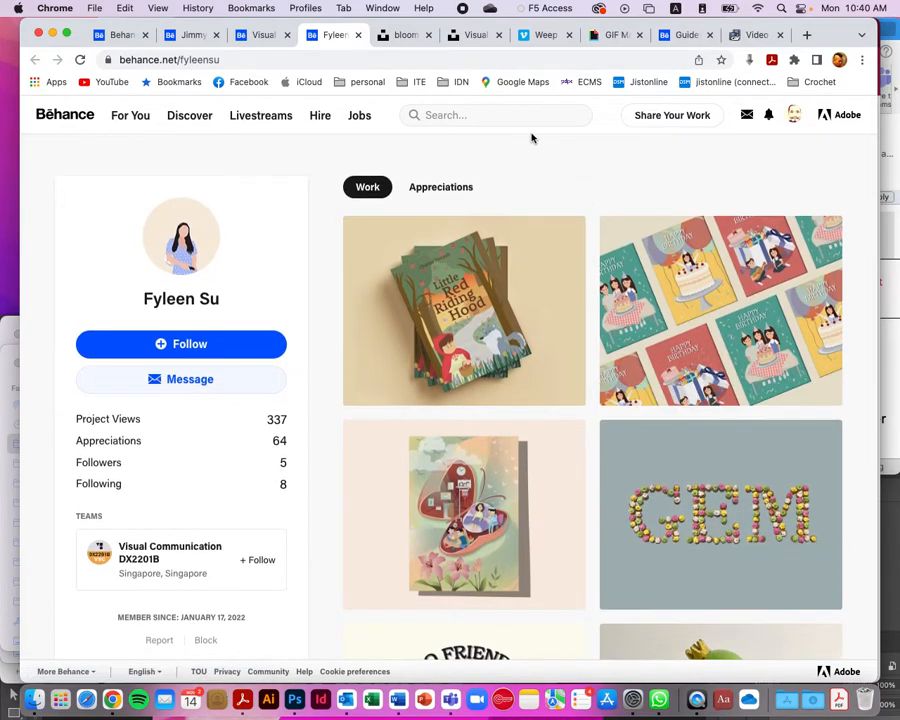